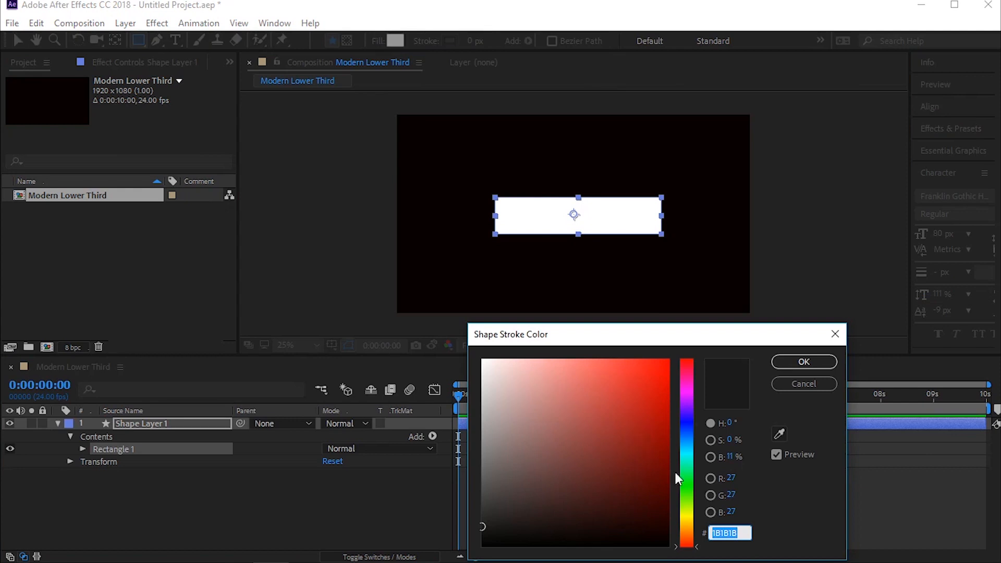
Step: Give the rectangle a yellow FFFC00 stroke 20 px wide and set its fill to None
mouse_move(646, 474)
mouse_down()
mouse_move(668, 360)
mouse_move(717, 329)
mouse_up()
click(688, 518)
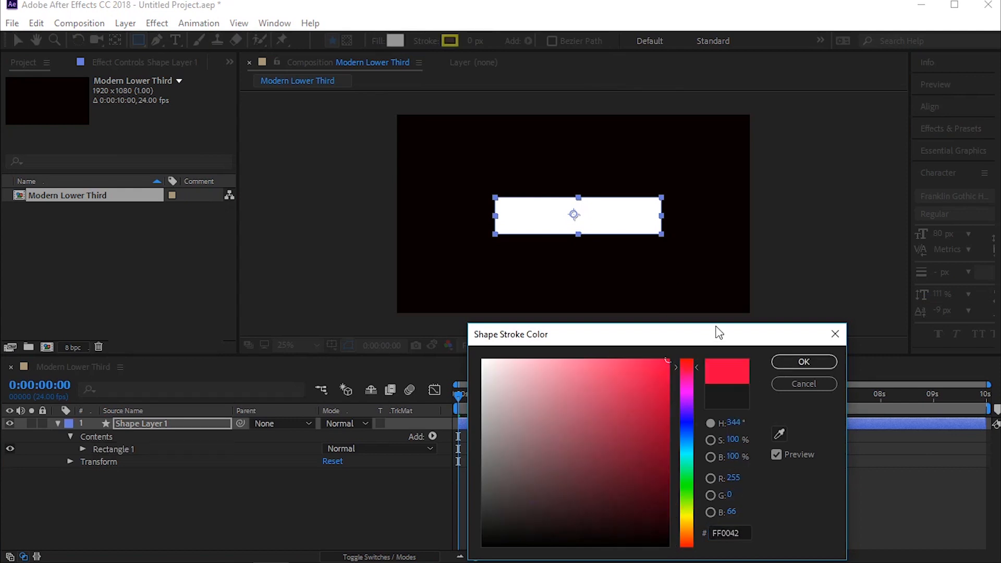
click(686, 515)
click(806, 362)
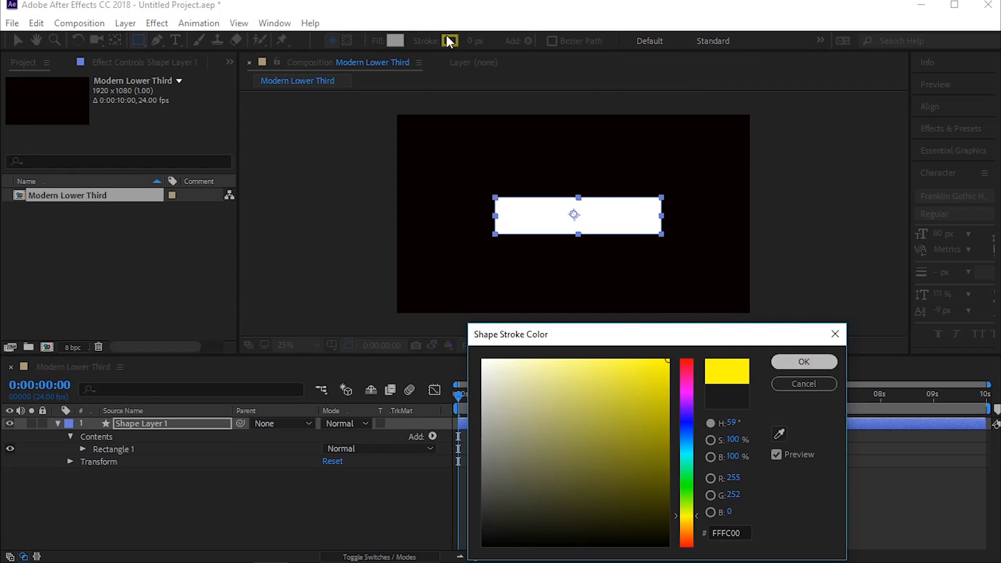
click(472, 38)
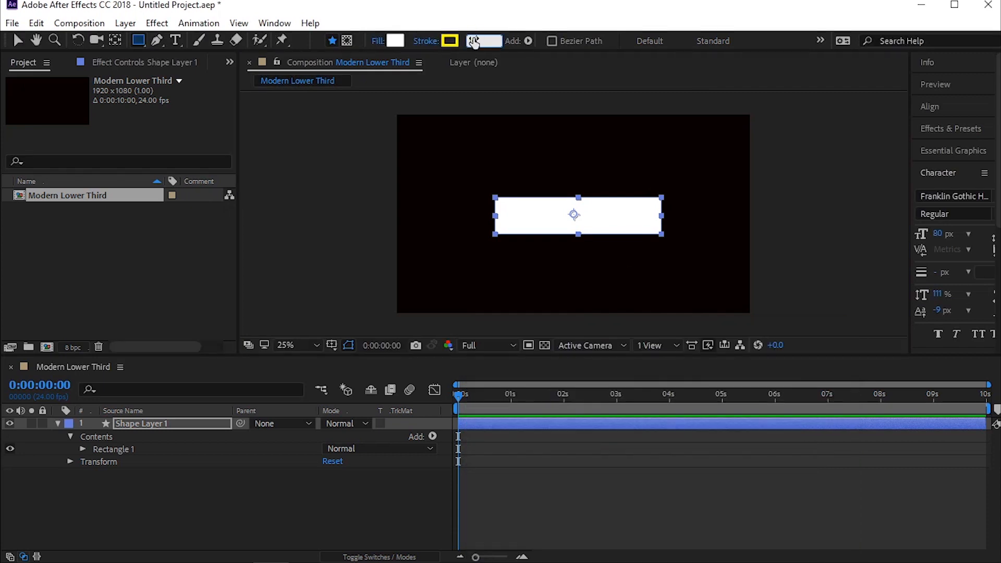
text(20)
key(Return)
click(377, 41)
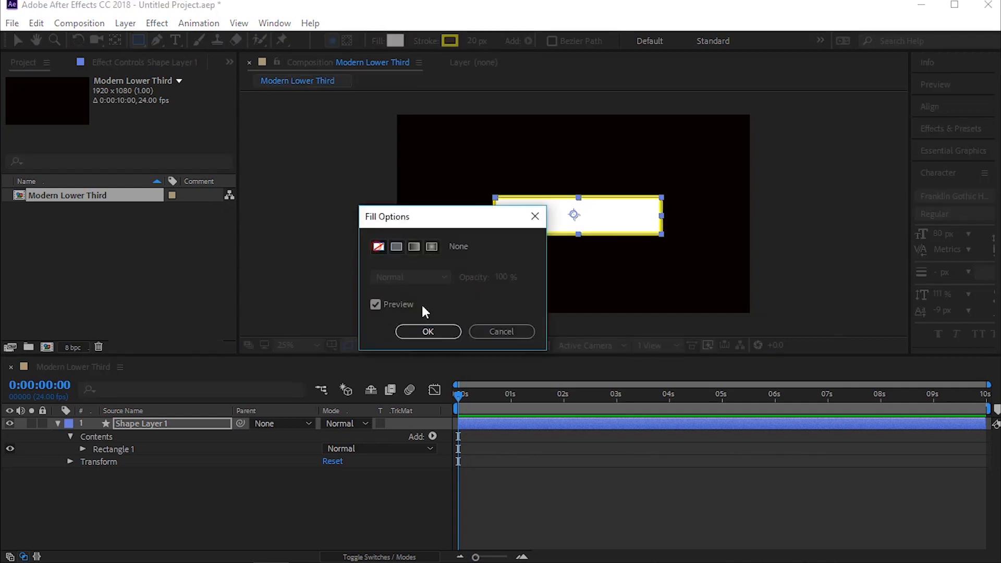
click(436, 332)
Step: Center the rectangle layer's anchor point and align the layer to the composition's horizontal center
key(ctrl+alt+Home)
click(953, 108)
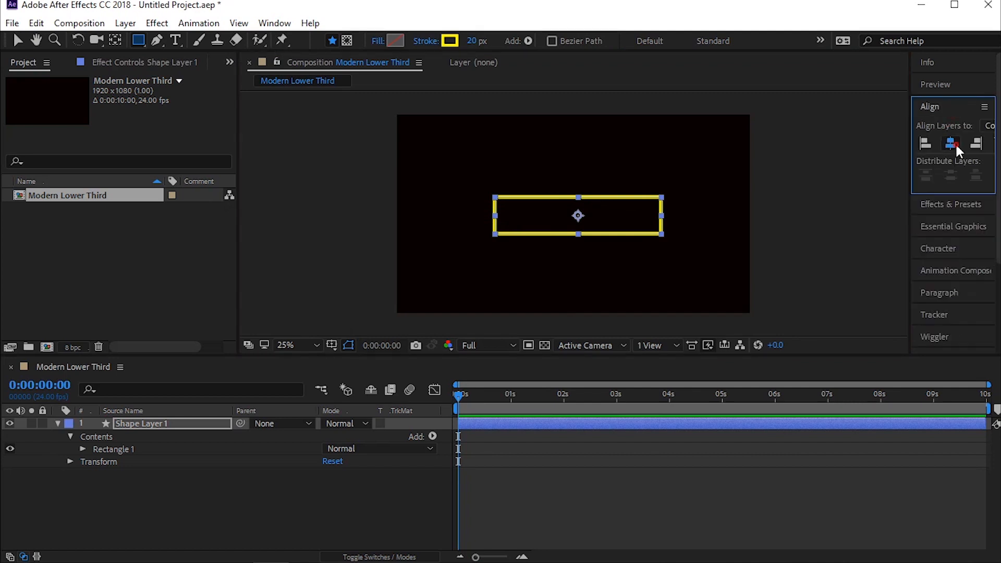
click(951, 143)
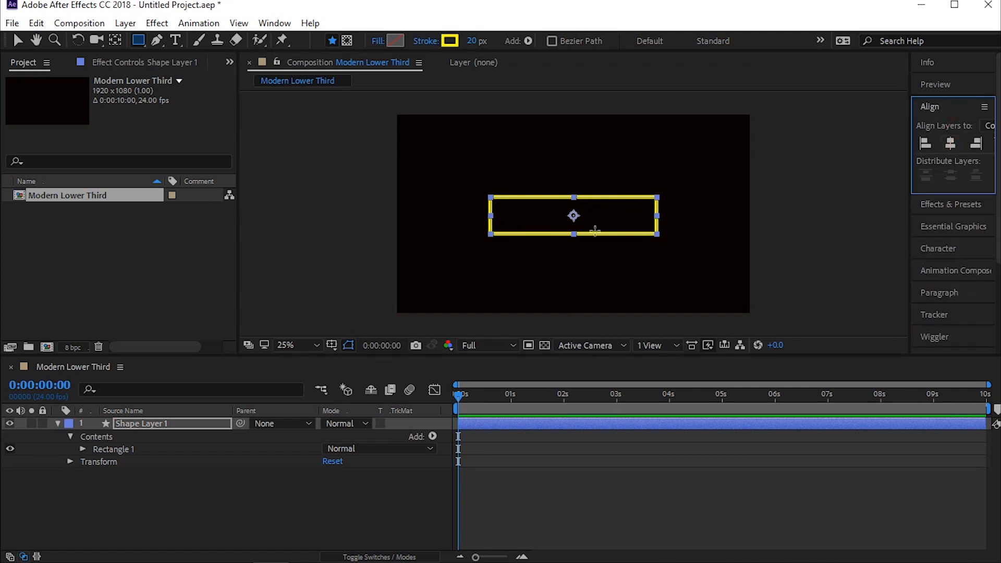
Step: Rename the rectangle's shape layer to Square and collapse its properties
click(151, 425)
key(Return)
text(s)
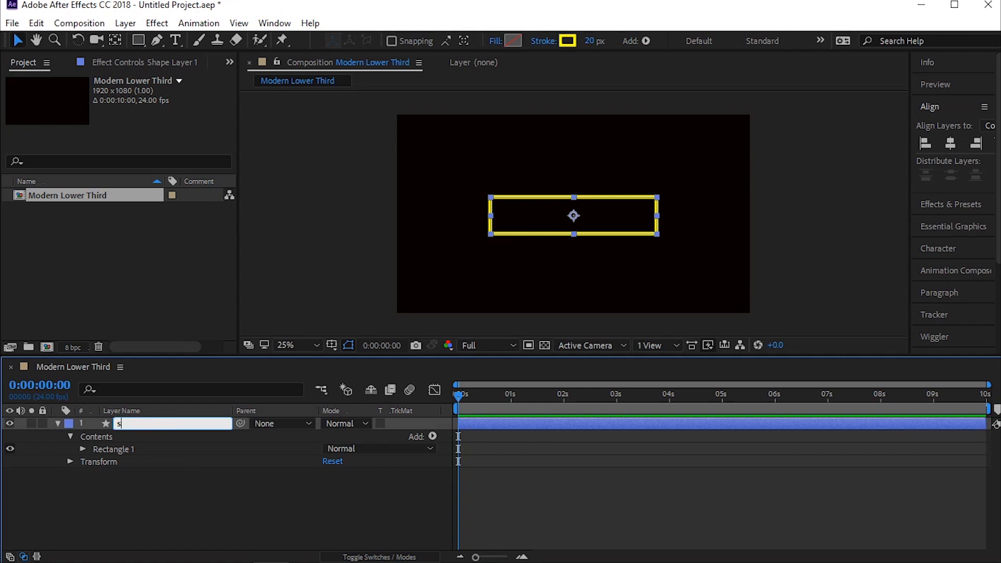
key(Return)
key(q)
key(ctrl+shift+a)
click(125, 423)
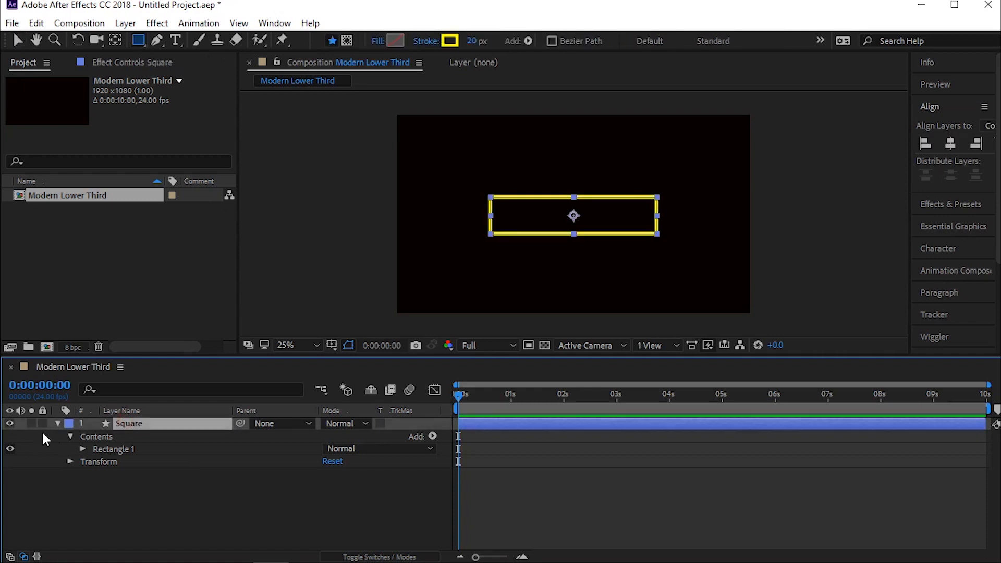
click(57, 424)
click(279, 496)
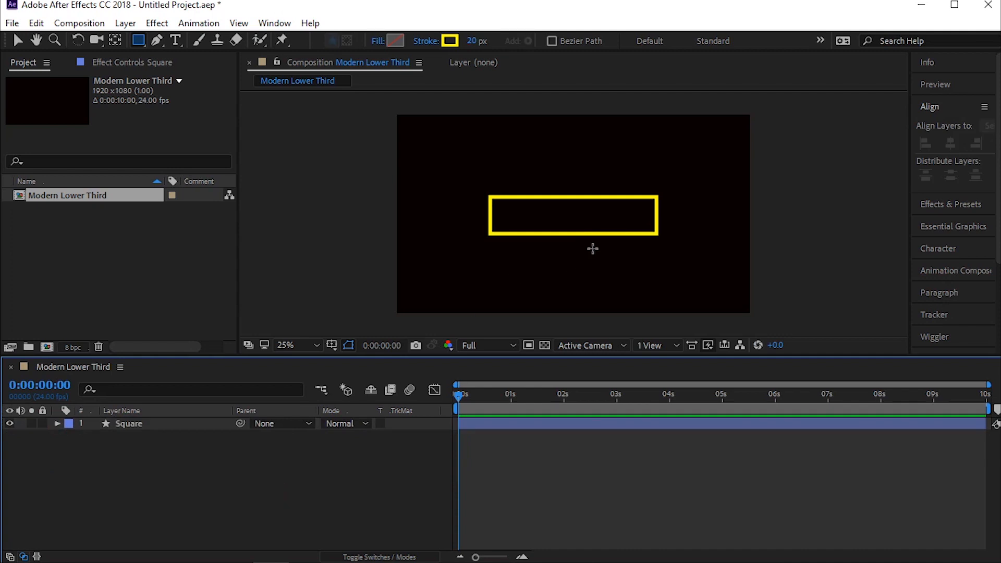
Step: Reshape the yellow rectangle symmetrically about its center, making it flatter and wider
scroll(593, 249, up, 2)
key(v)
click(565, 250)
drag(545, 251, 546, 241)
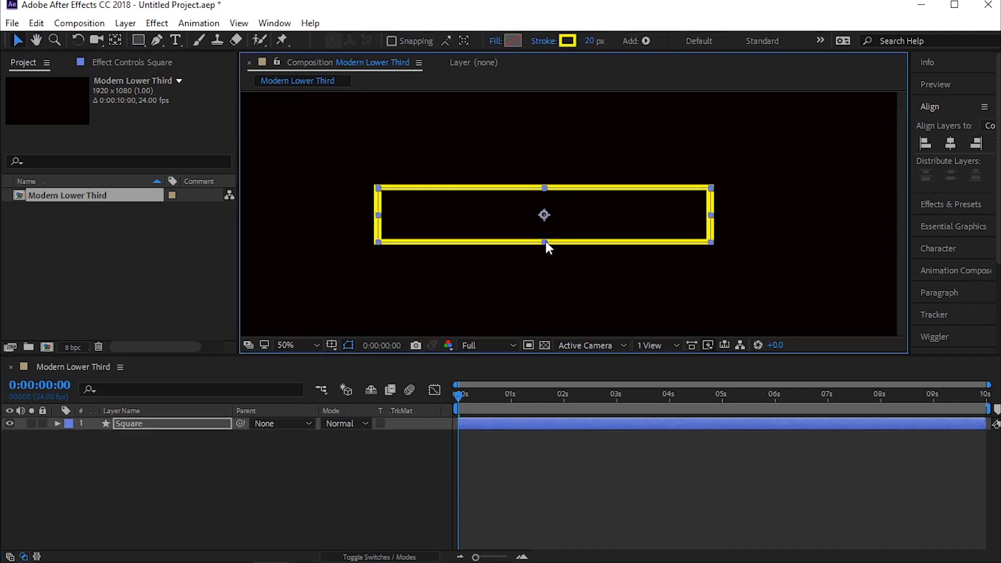
drag(377, 215, 346, 217)
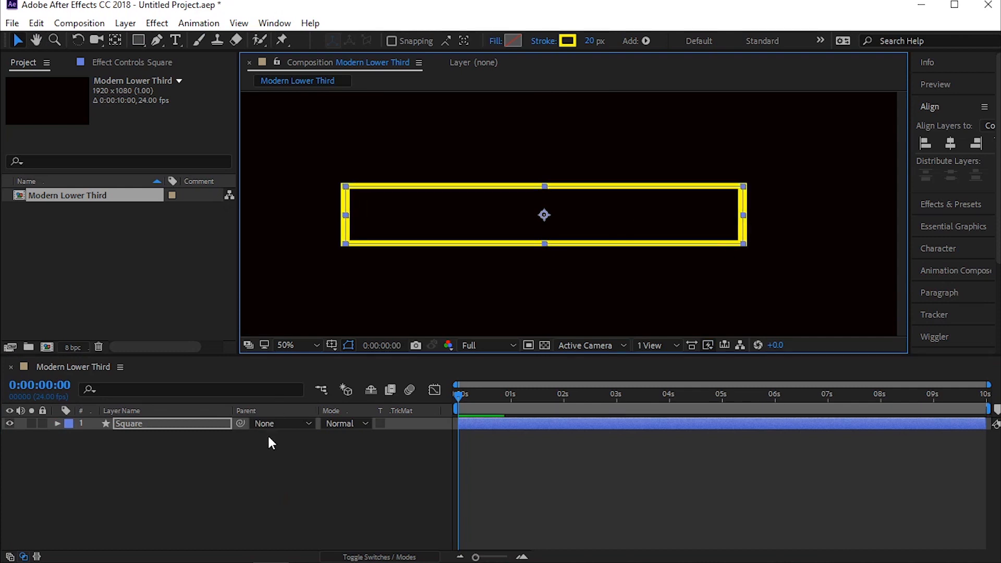
Step: Draw a straight horizontal line with the Pen tool through the rectangle's middle, extending past both sides, and name its new layer line
click(269, 465)
click(157, 41)
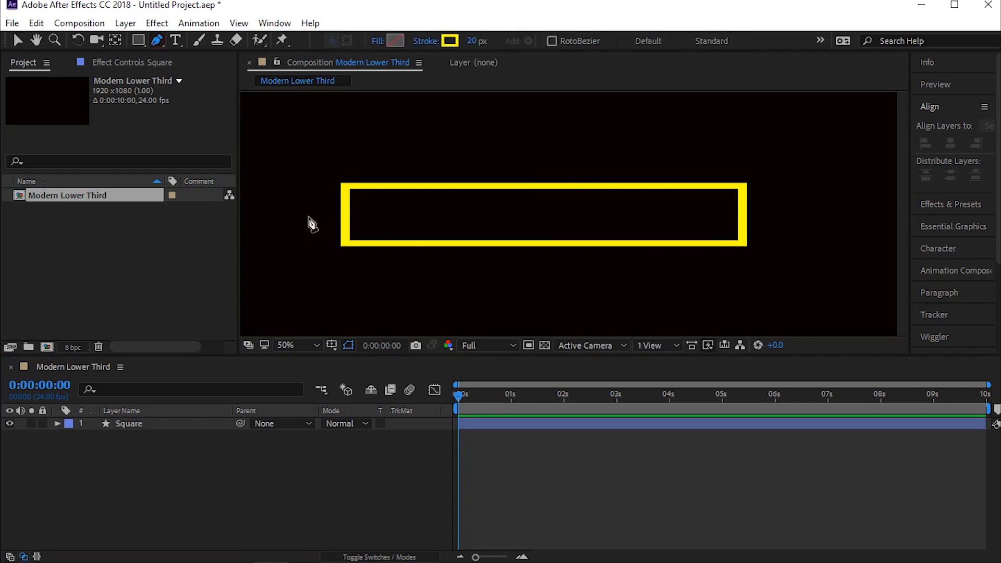
click(318, 215)
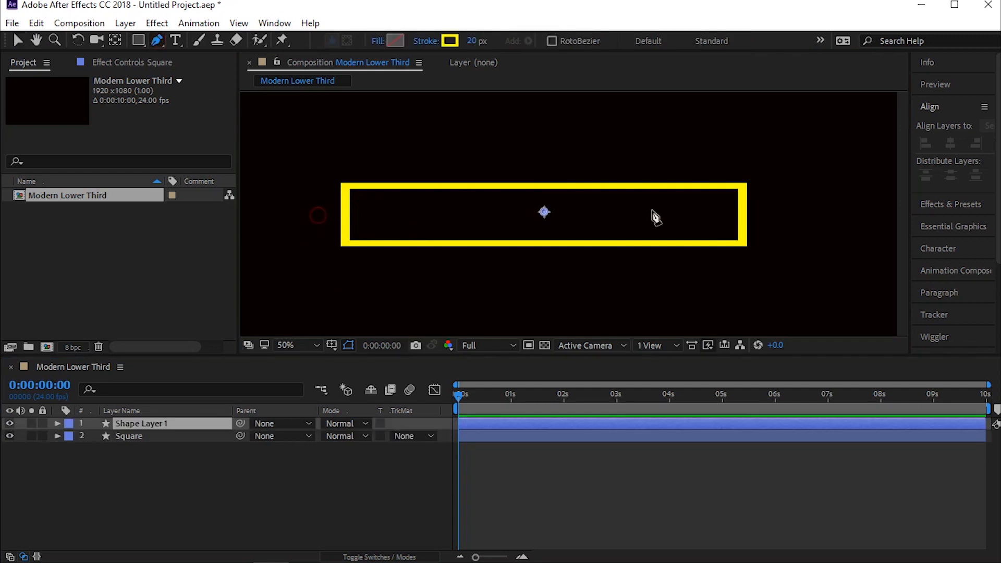
click(762, 215)
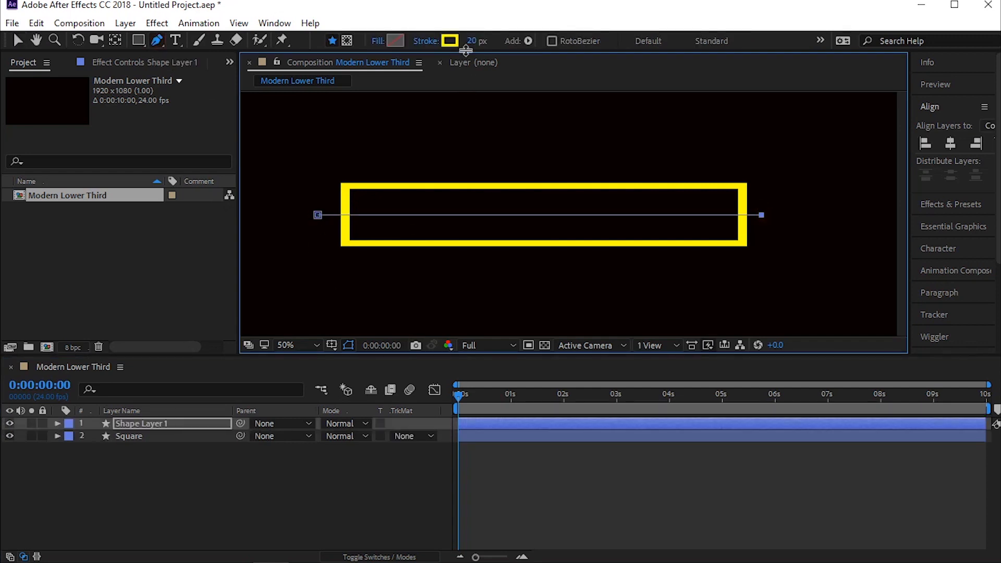
text(line)
key(Return)
Step: Set the line layer's stroke width to 12 px and deselect it
click(471, 40)
text(12)
key(Return)
click(244, 489)
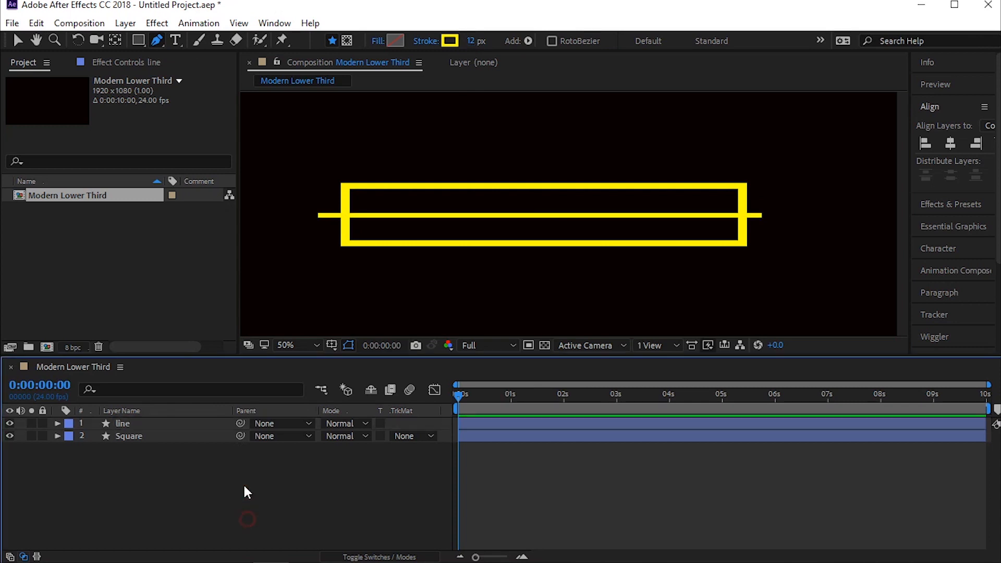
Step: End the work area at 0:00:06:02 and trim the composition to it
drag(535, 394, 779, 396)
key(n)
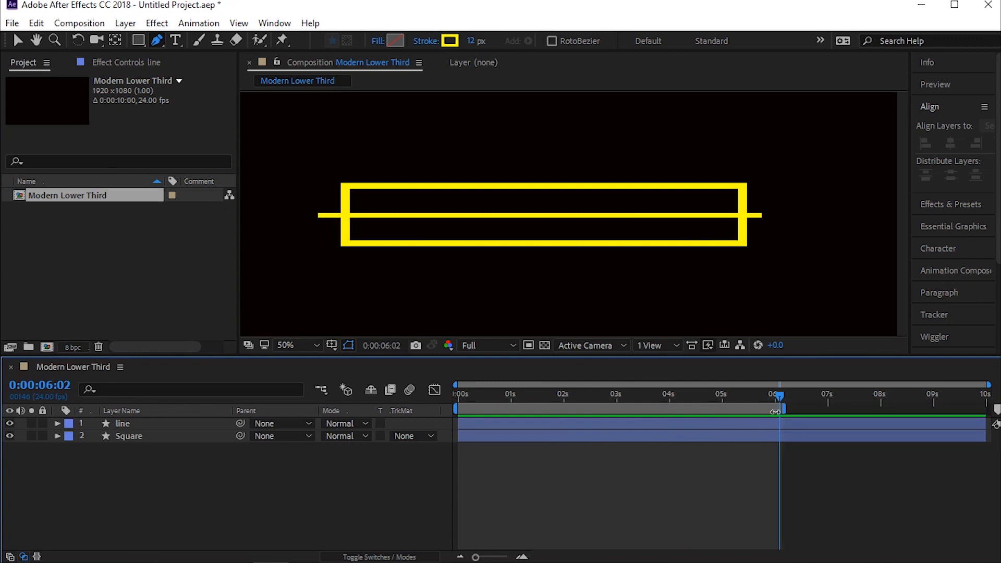
right_click(777, 408)
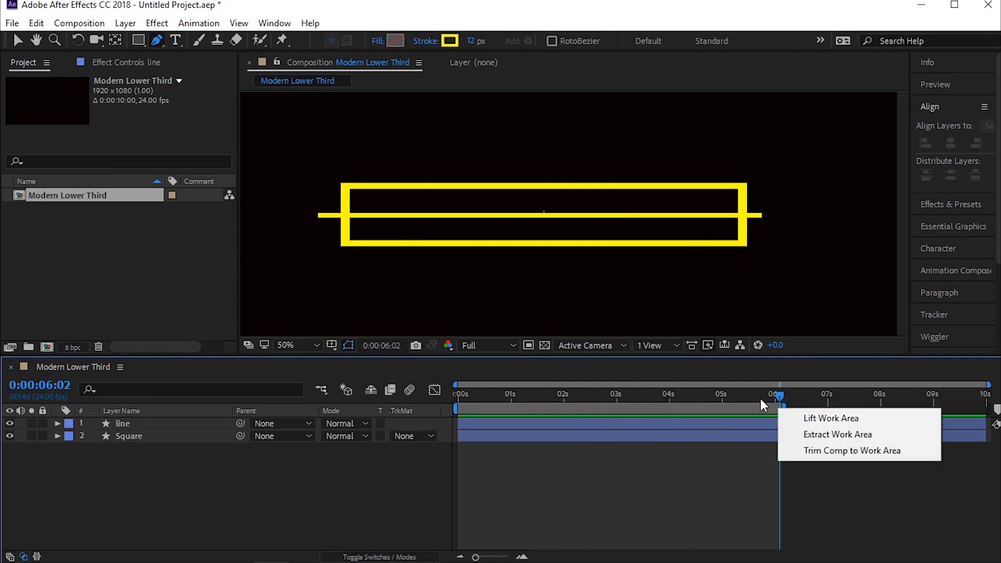
click(760, 408)
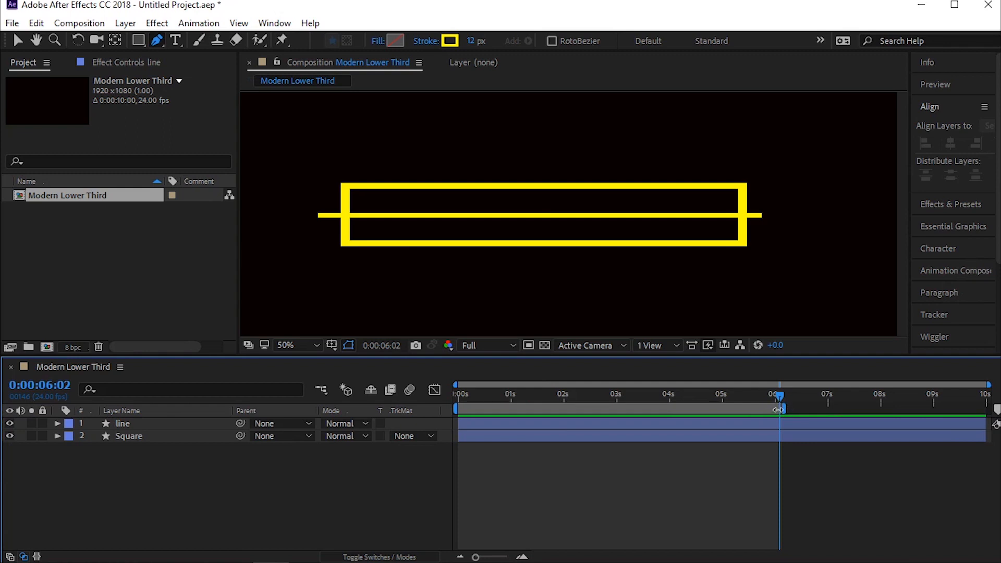
right_click(778, 409)
click(793, 446)
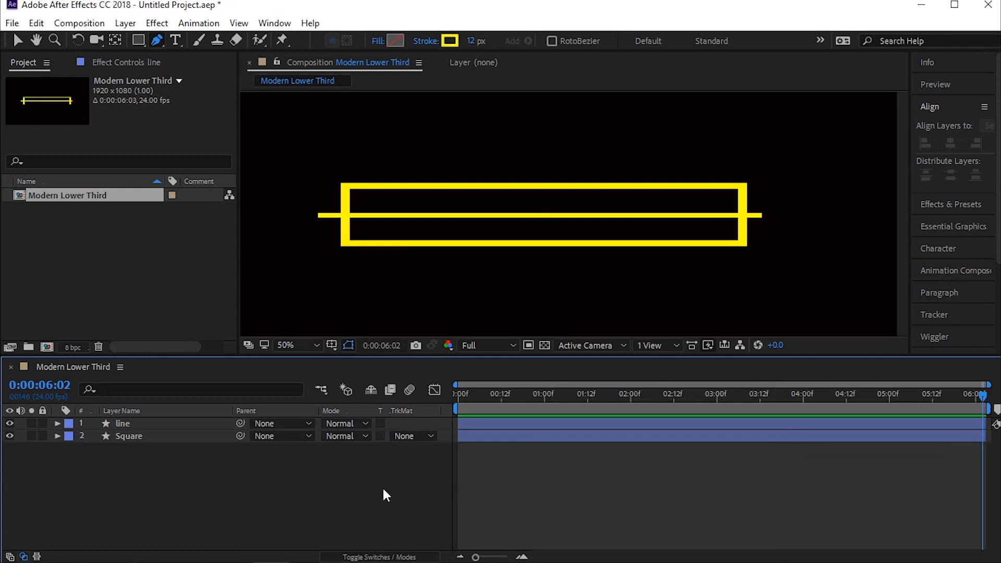
Step: Hide the Square layer and add Trim Paths to the line layer
click(122, 423)
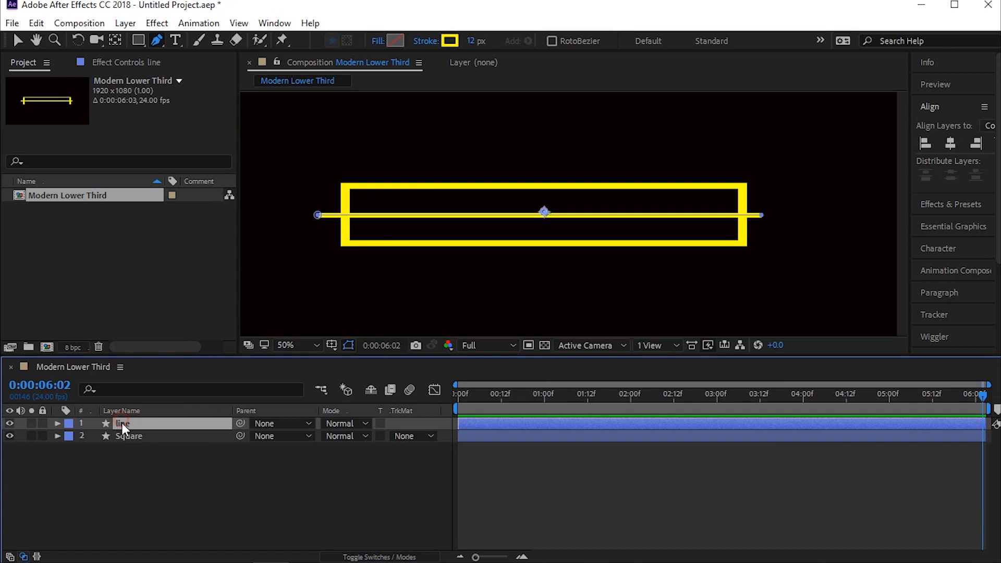
click(10, 436)
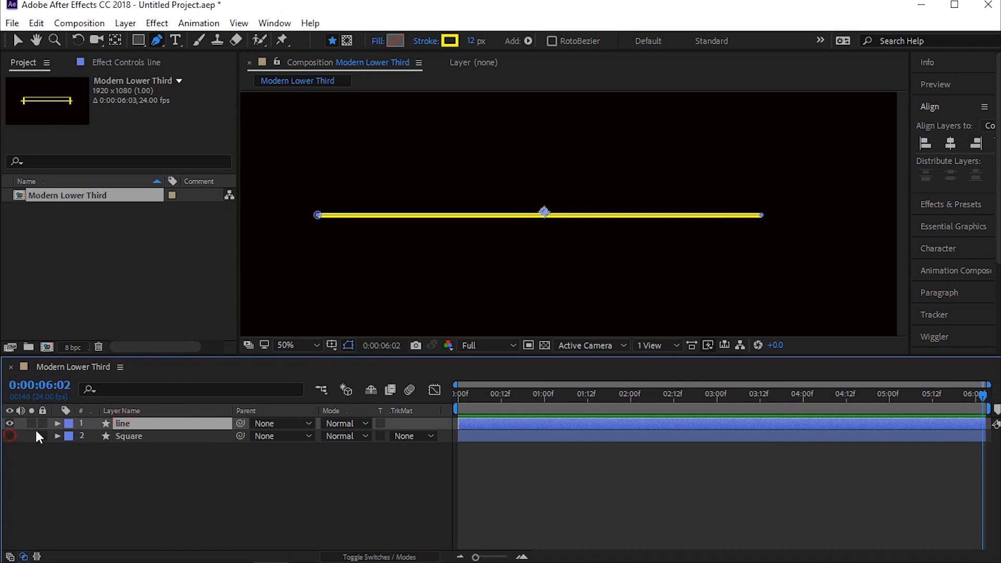
click(528, 40)
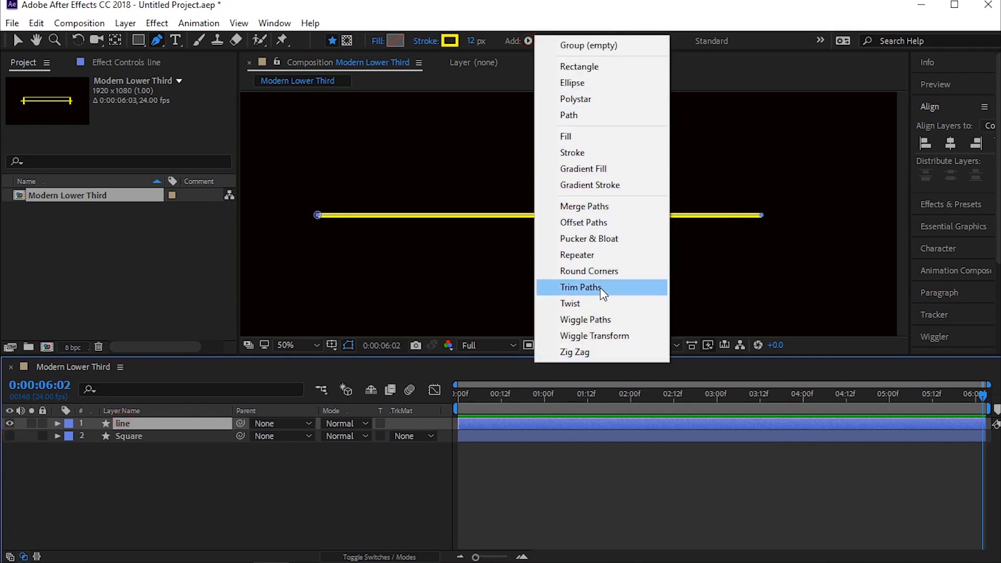
click(581, 287)
Step: Keyframe the line's Trim Paths End at 100% at 0:00:01:09 and at 50% at 0:00:00:00
key(Home)
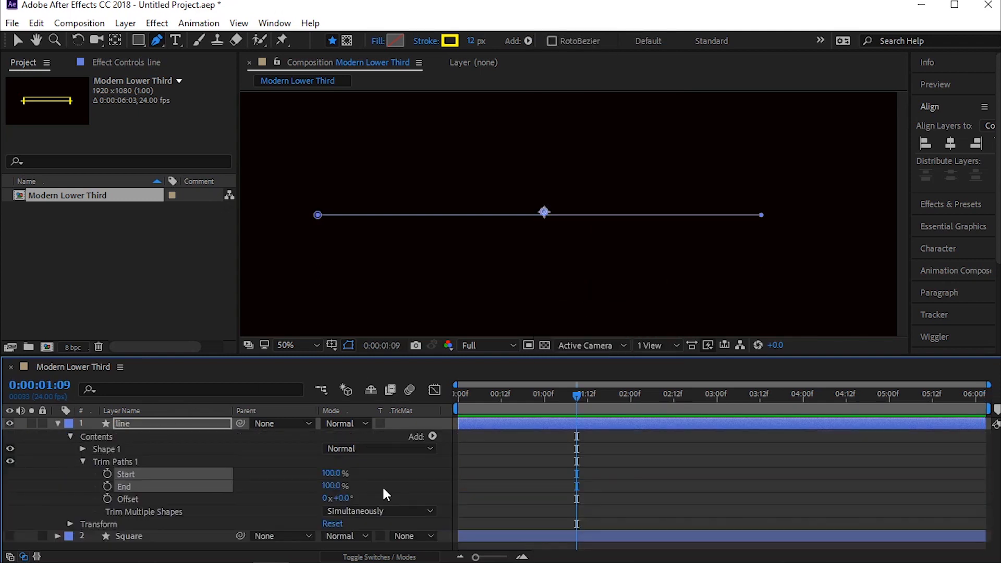
click(480, 476)
click(334, 486)
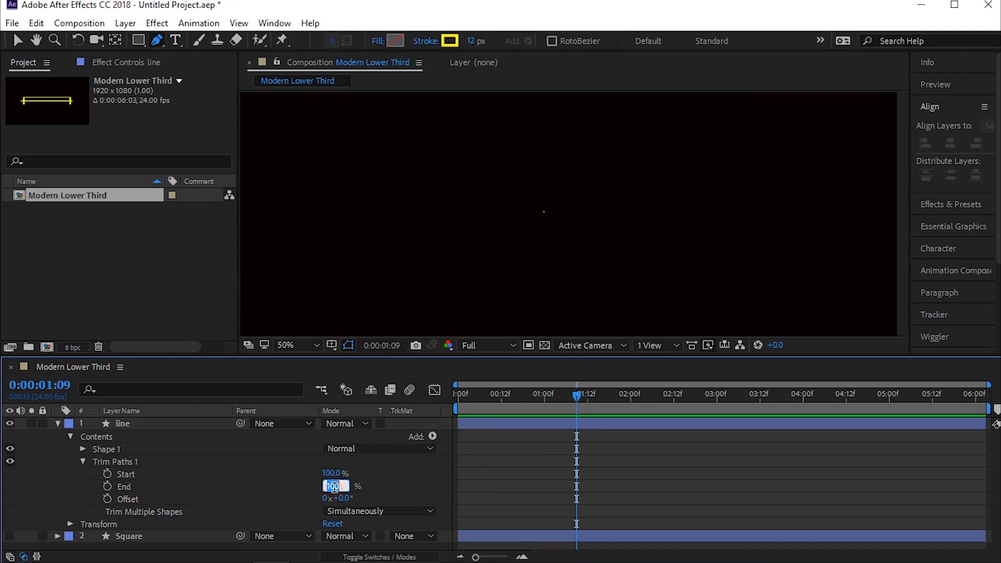
click(109, 487)
click(565, 391)
key(Home)
click(332, 486)
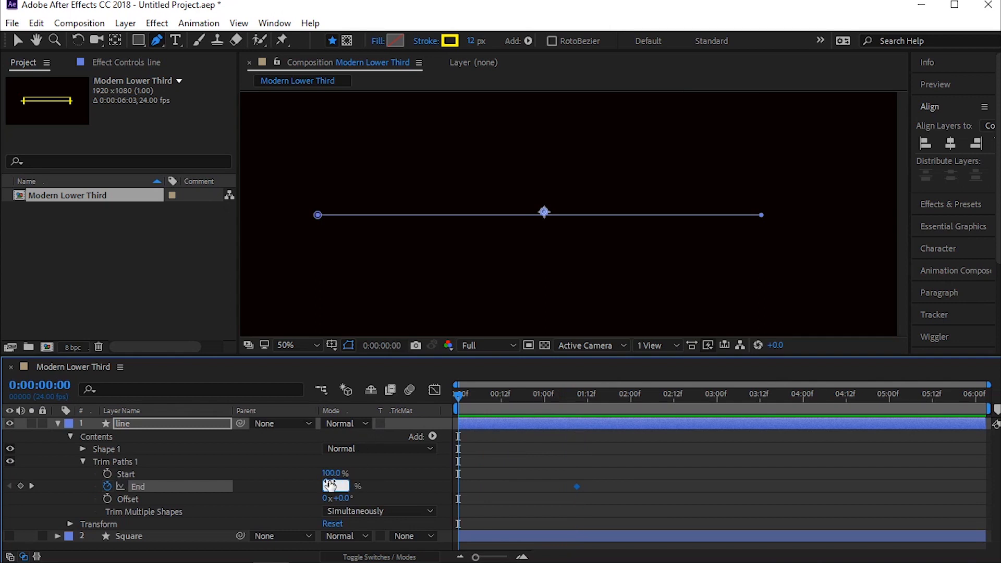
text(50)
key(Return)
Step: Set the Trim Paths Start to 50% and keyframe it at 0:00:01:01
click(600, 474)
click(485, 487)
click(333, 473)
text(50)
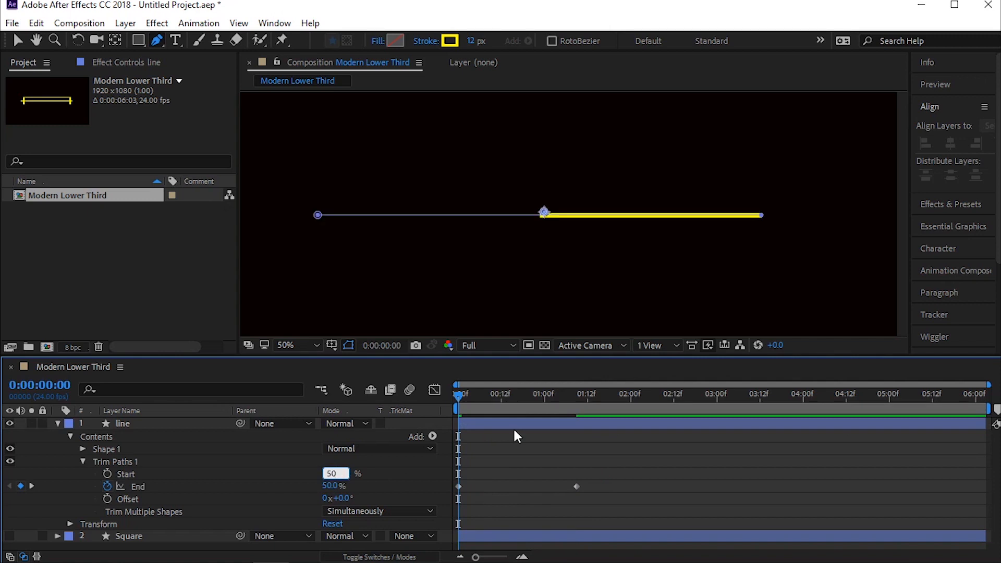
key(Return)
drag(466, 403, 547, 399)
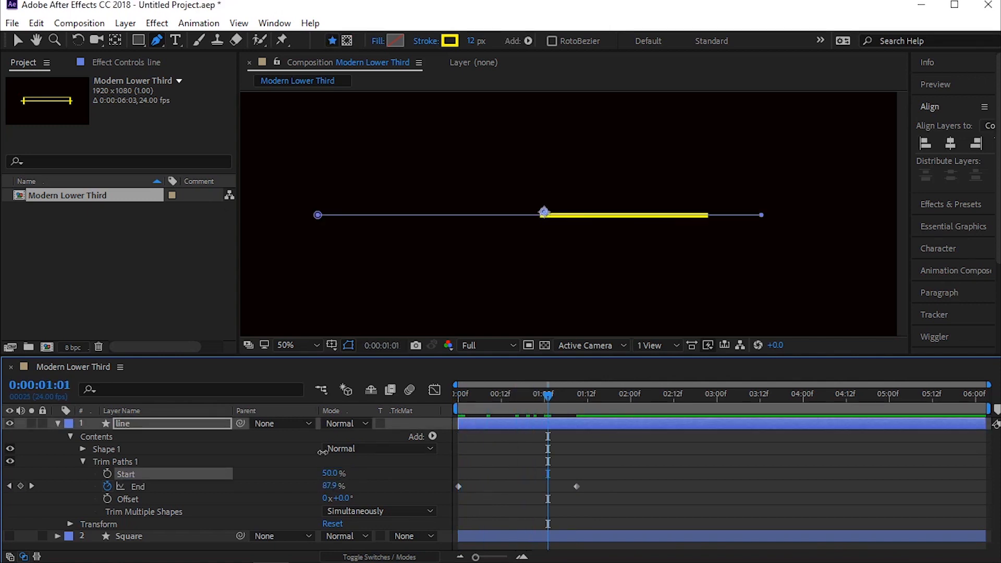
click(109, 473)
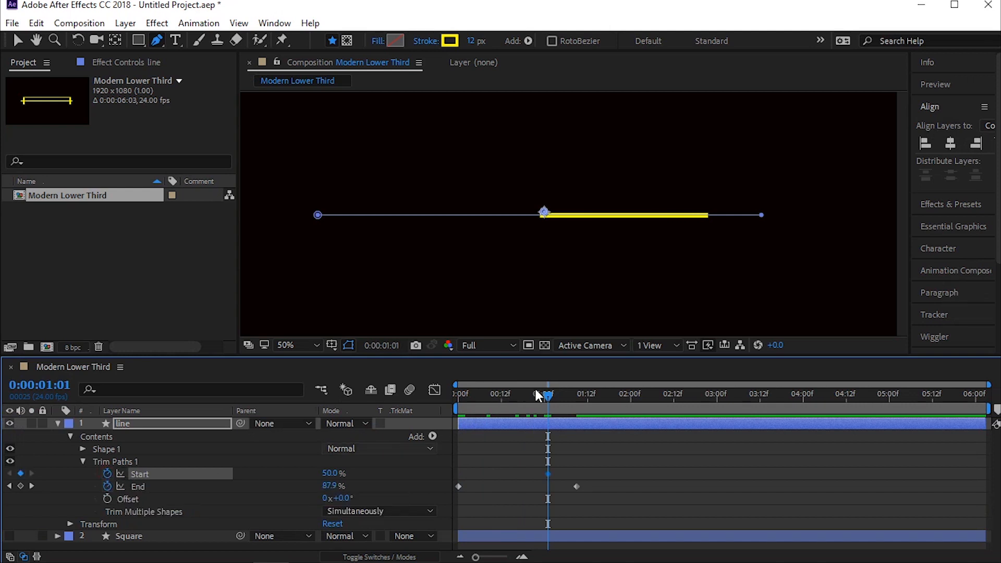
Step: Keyframe the Trim Paths Start at 0:00:02:08, trying 100% and settling on 90%
drag(568, 390, 658, 390)
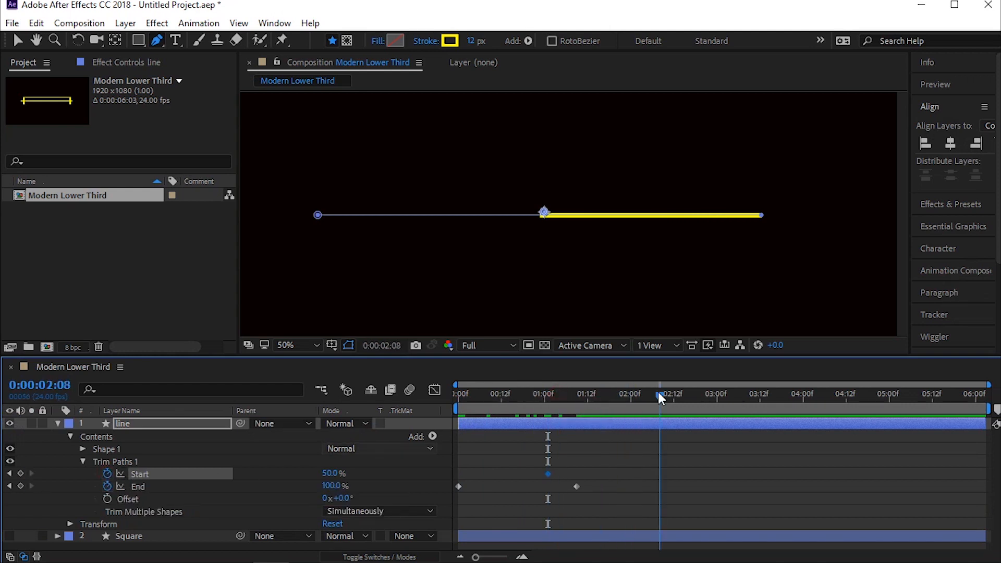
click(331, 474)
text(1)
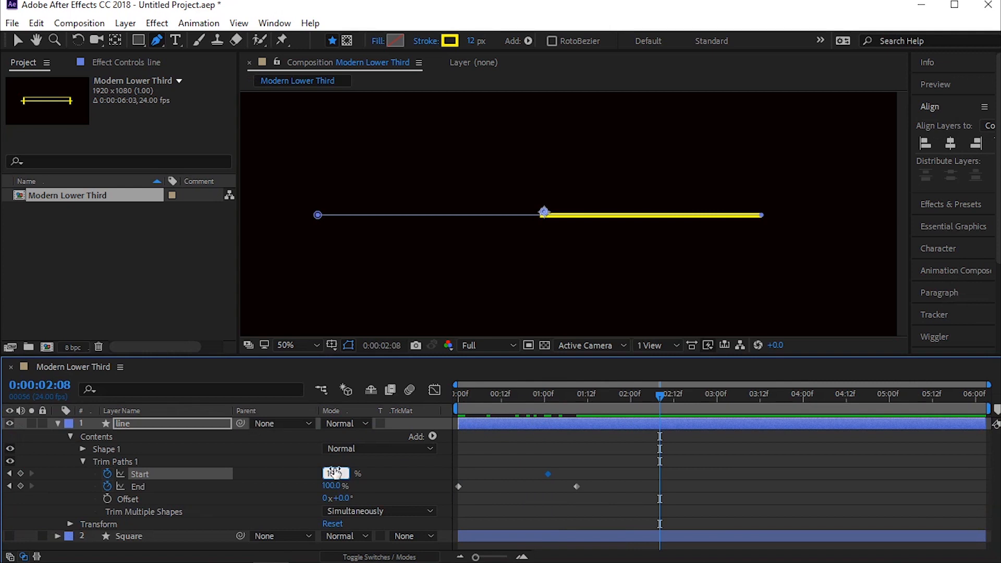
text(00)
key(Return)
text(90)
key(Return)
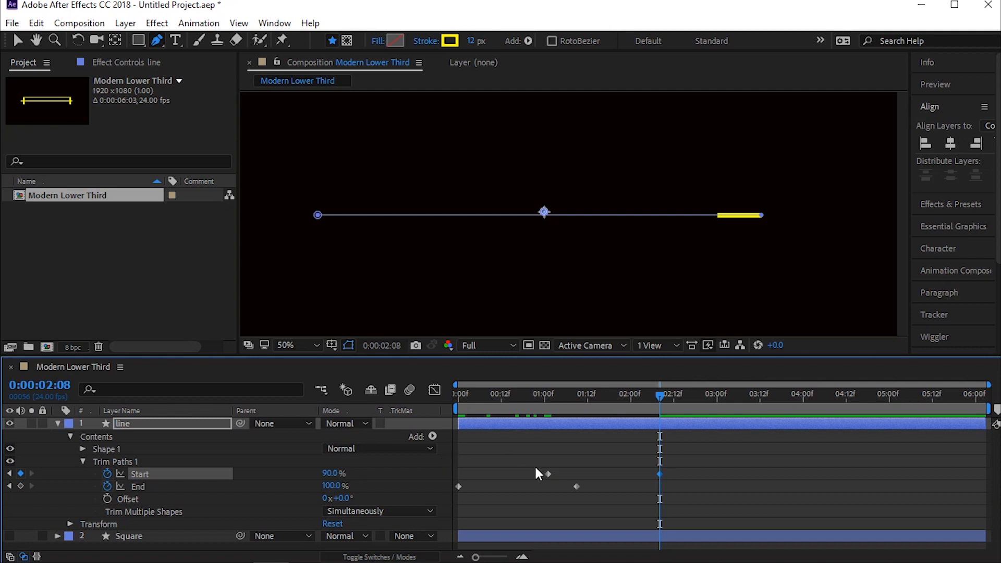
Step: Move the first Start keyframe slightly earlier, before the one-second mark, and preview the line animation from the beginning
drag(548, 473, 534, 474)
key(Home)
key(space)
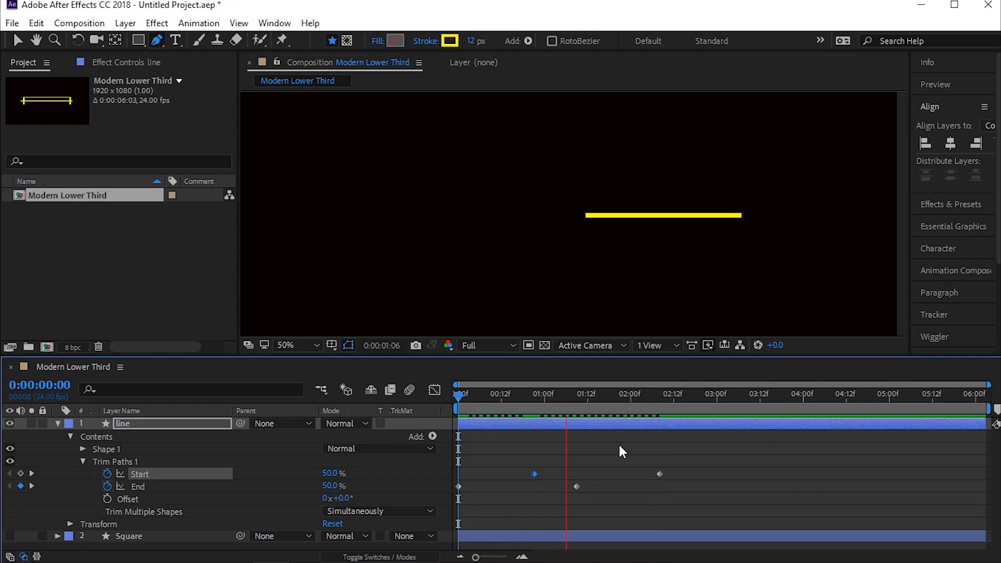
key(space)
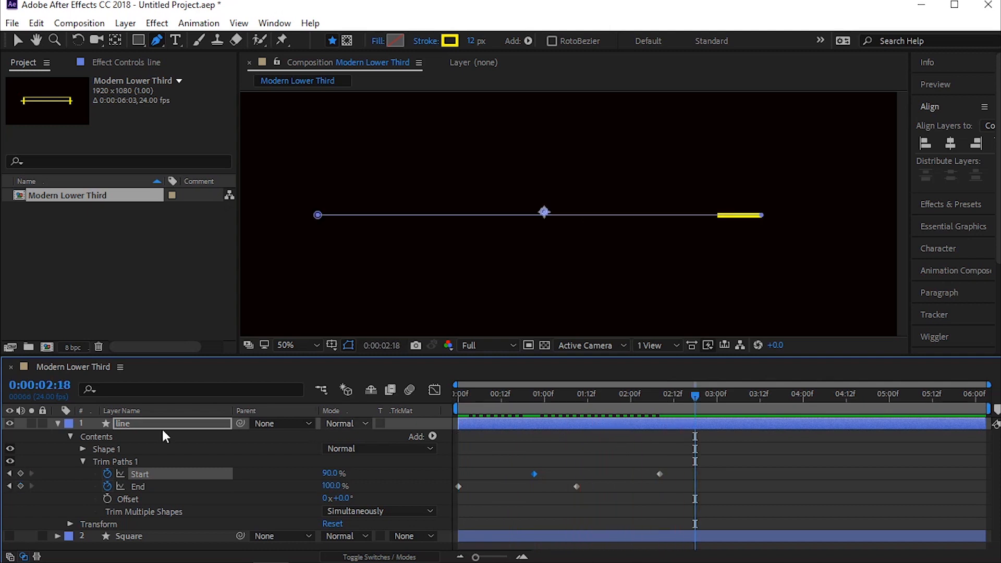
Step: Set the Trim Paths Start to 95% at 0:00:02:18
drag(618, 447, 670, 480)
click(331, 476)
text(95)
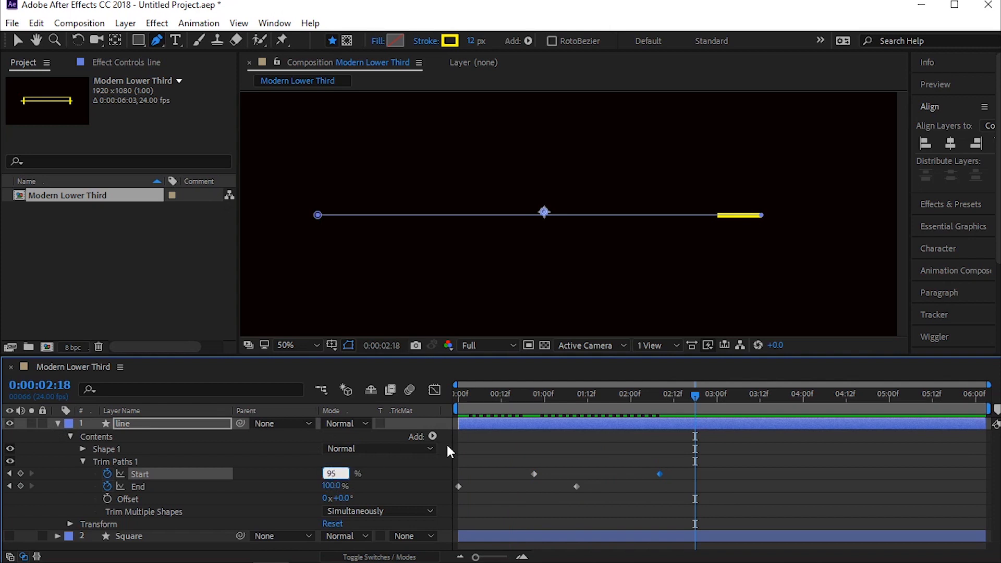
key(Return)
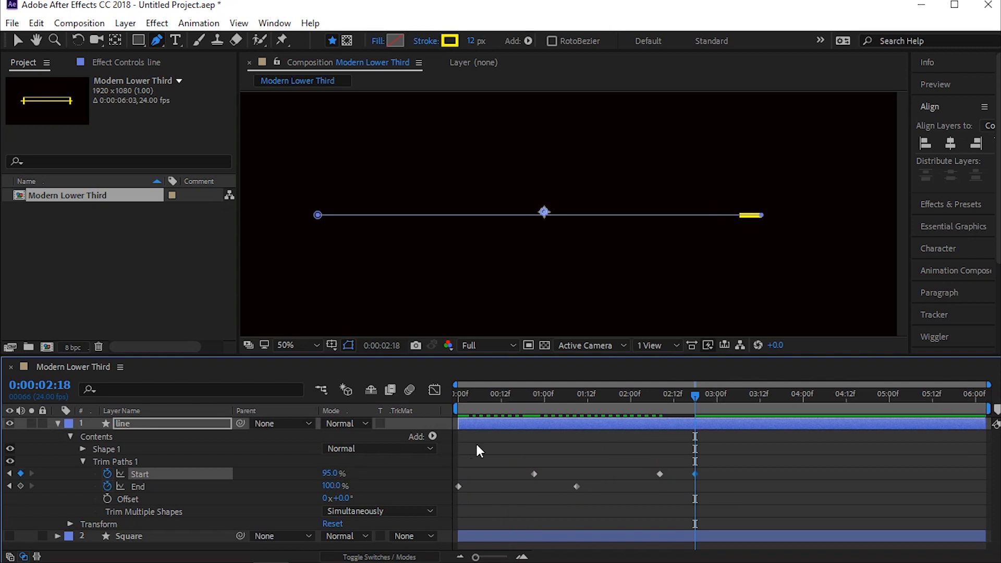
Step: Delete the 90% Start keyframe, move the 95% keyframe earlier to about 0:00:02:06, and preview the line
click(658, 473)
key(Delete)
drag(693, 474, 651, 475)
drag(693, 401, 259, 417)
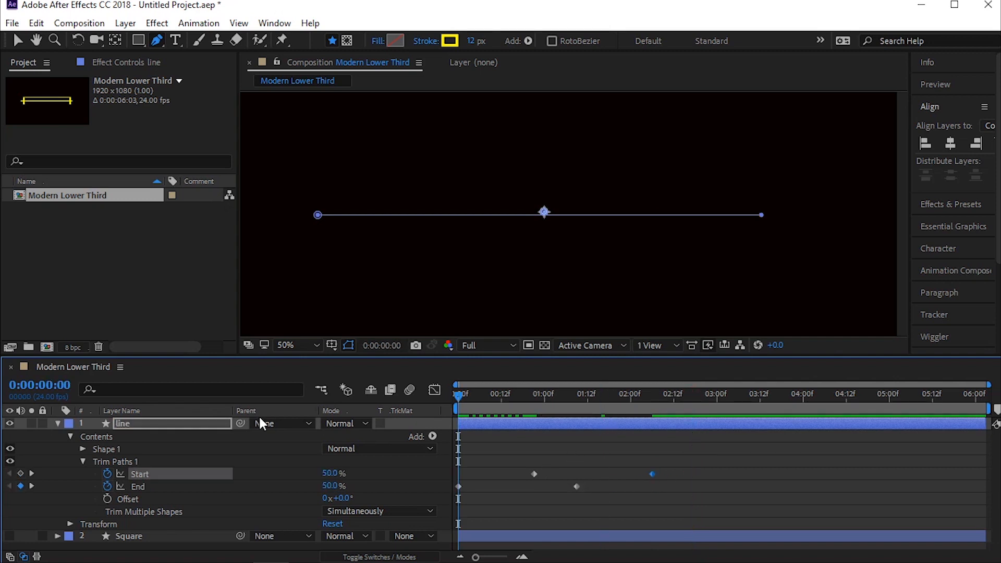
key(space)
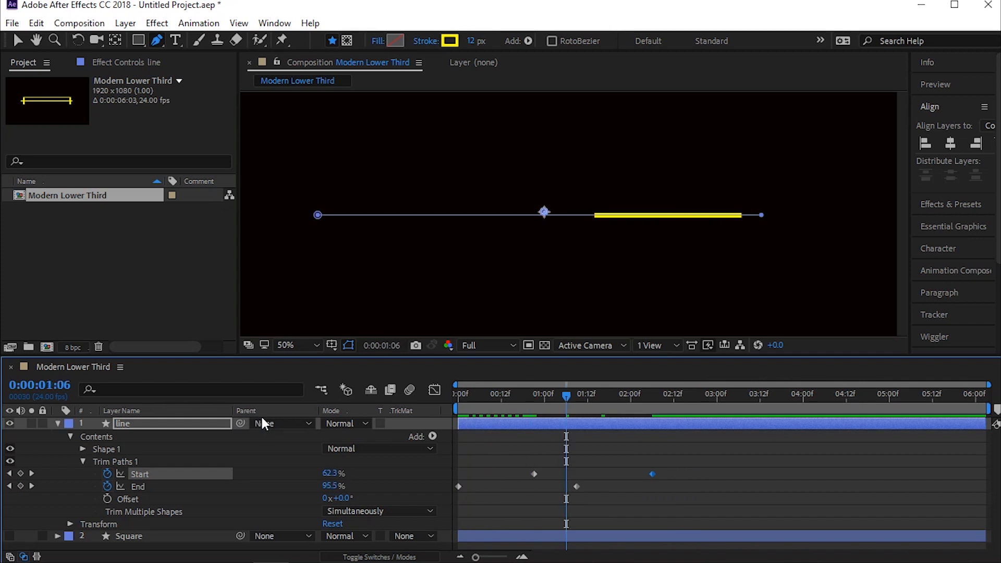
Step: Move the second End keyframe of the line earlier to 0:00:01:06 and preview the result from the beginning
drag(576, 487, 566, 487)
drag(541, 395, 301, 412)
key(space)
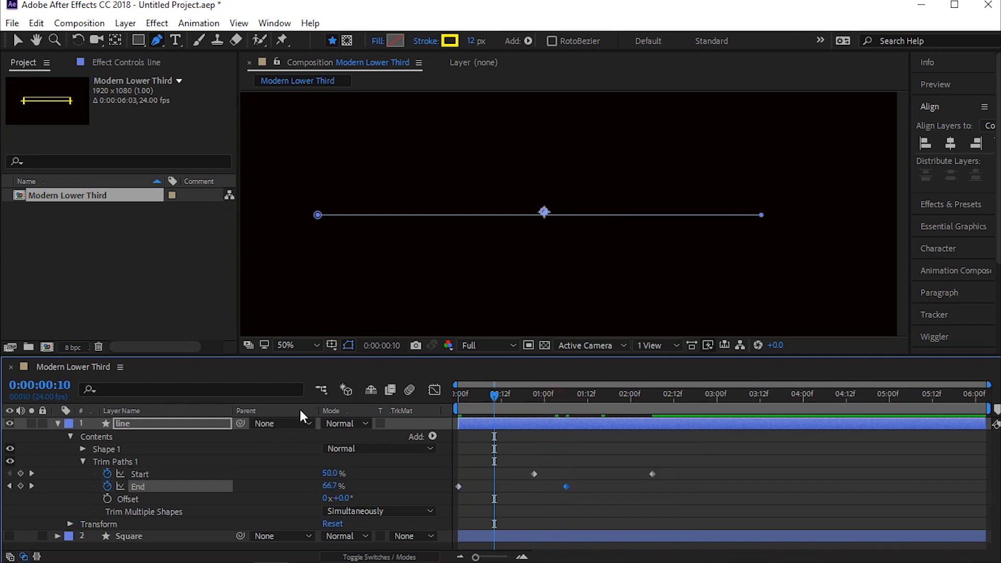
key(shift+Page_Down)
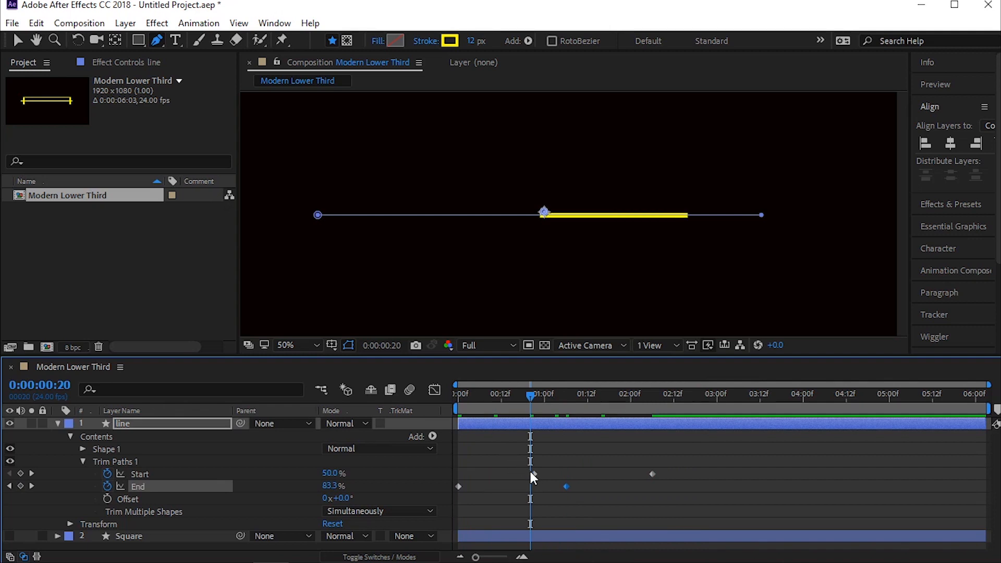
Step: Move the line's two Start keyframes slightly earlier, to 0:00:00:20 and 0:00:02:02
click(530, 473)
key(shift+Page_Down)
key(shift+Page_Down)
key(shift+Page_Down)
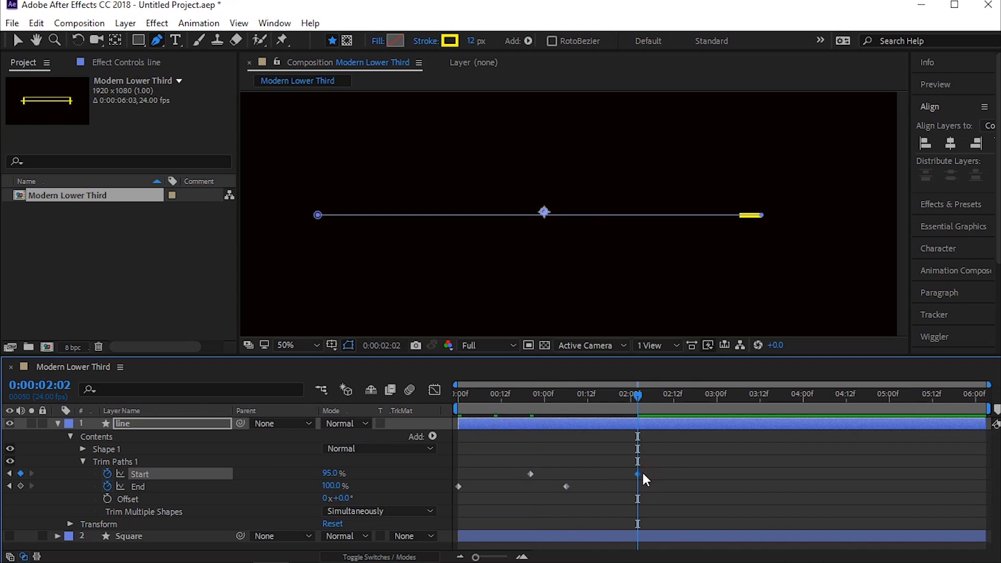
Step: Apply Easy Ease to all of the line's Trim Paths Start and End keyframes
key(Home)
drag(673, 460, 418, 492)
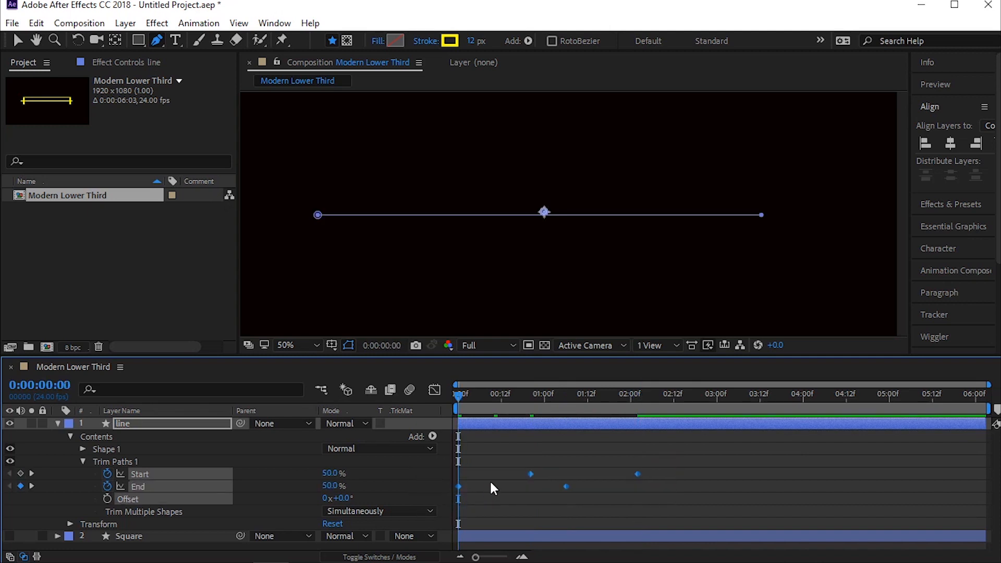
right_click(529, 471)
mouse_move(625, 461)
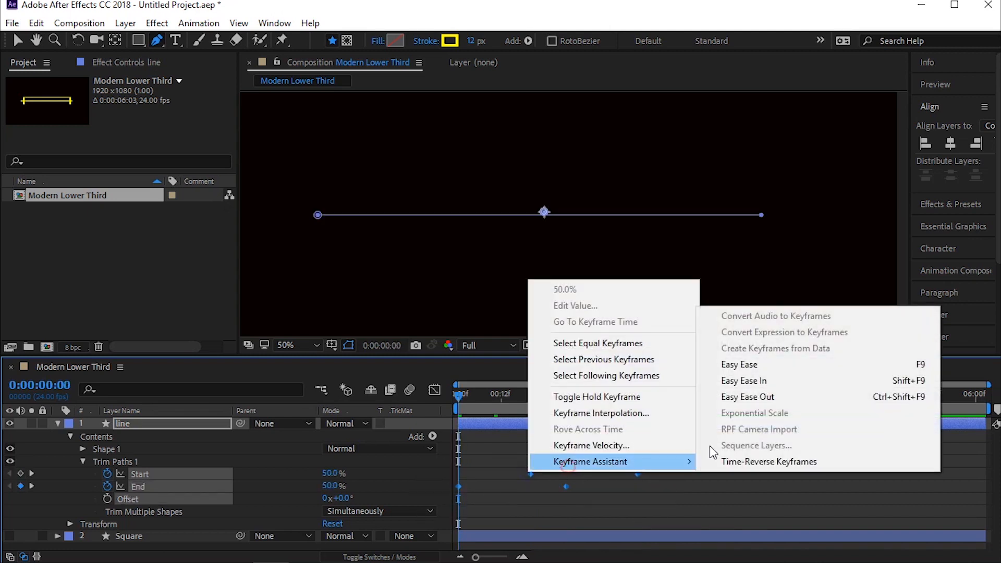
click(740, 362)
Step: Show only the line layer's keyframed properties and display their curves in the Graph Editor
click(435, 390)
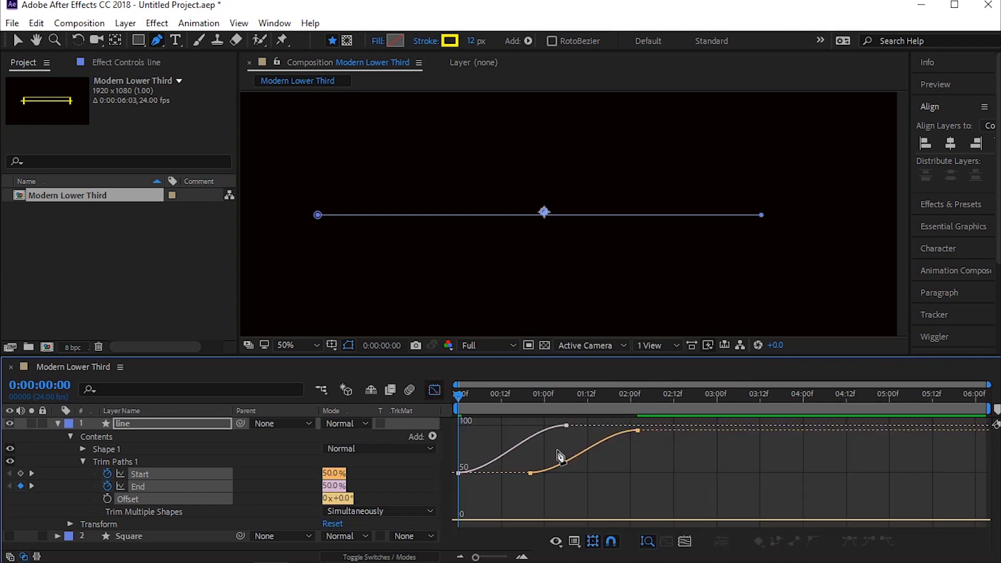
click(435, 391)
click(592, 484)
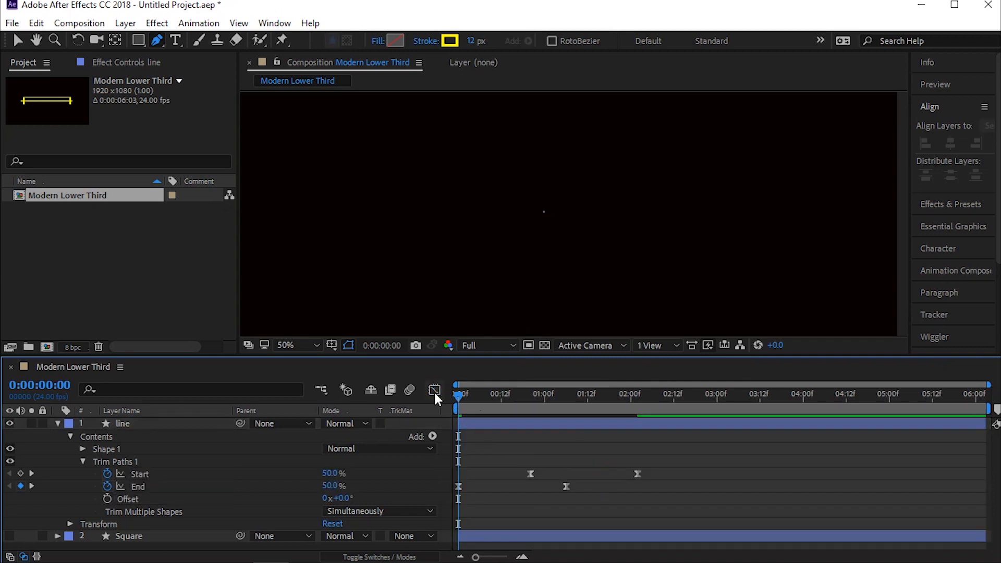
key(u)
click(580, 450)
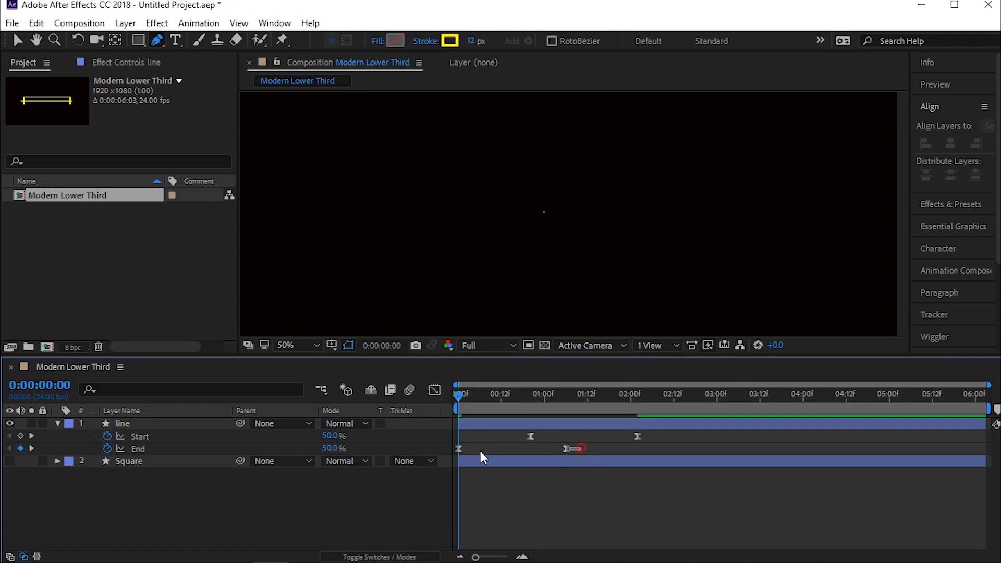
drag(599, 446, 454, 461)
click(435, 390)
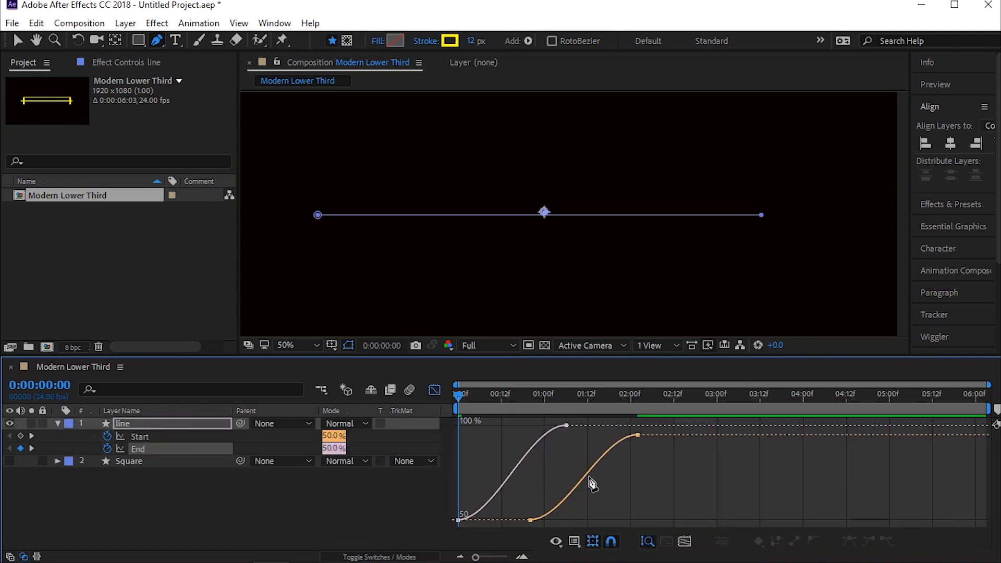
Step: Switch to the speed graph and the Selection tool, with all Start and End keyframes of the line selected
right_click(589, 477)
click(638, 343)
drag(683, 487, 463, 517)
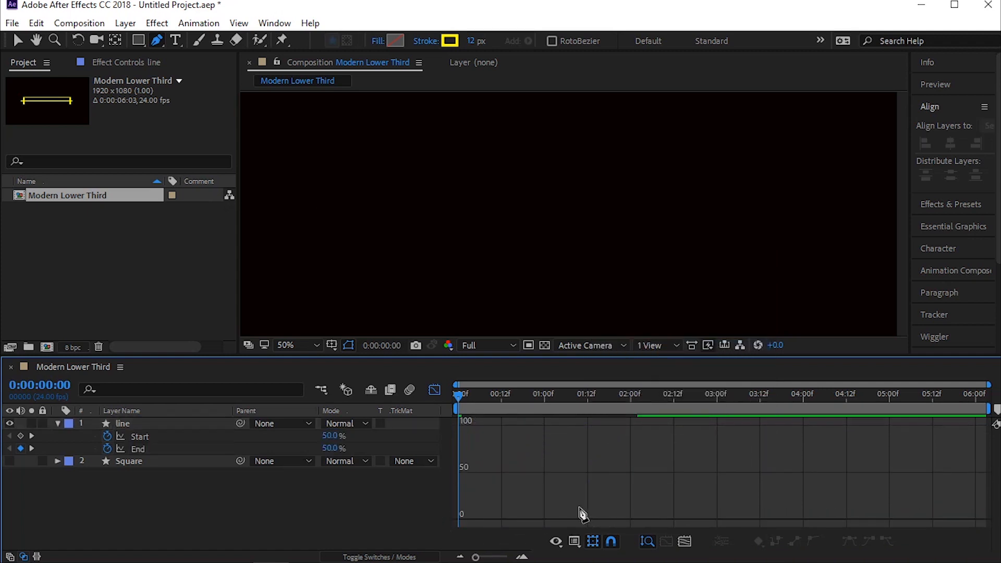
key(v)
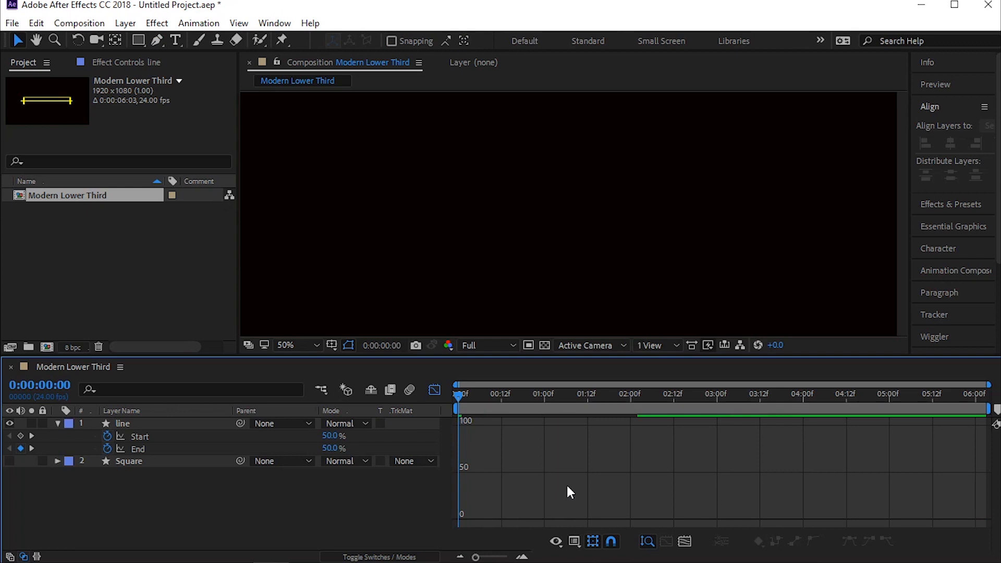
click(434, 391)
drag(667, 439, 438, 463)
click(435, 390)
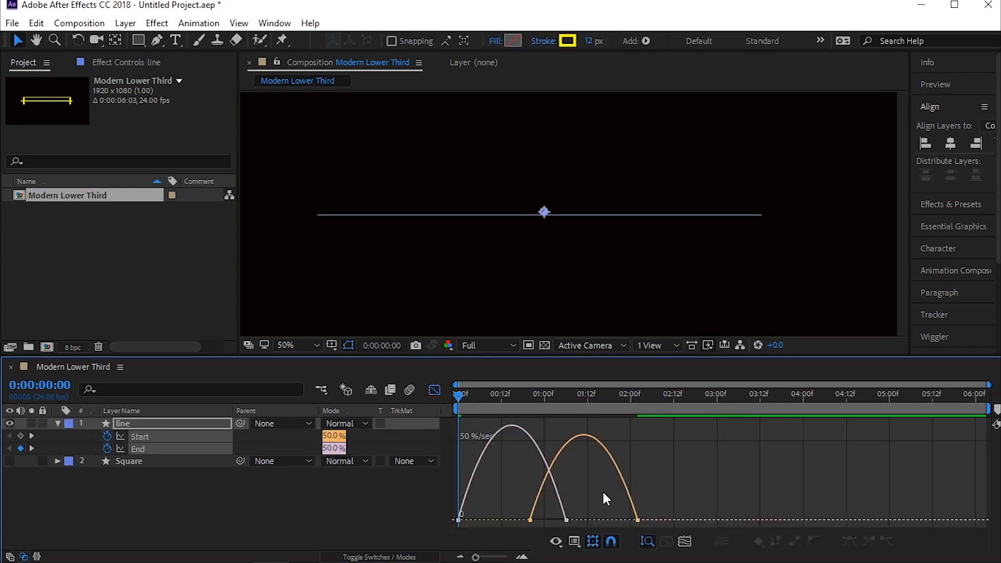
Step: Shape the line's Start and End speed curves to peak early with a long ease-out, and preview the motion
drag(691, 493, 463, 528)
drag(620, 516, 504, 517)
click(435, 390)
key(space)
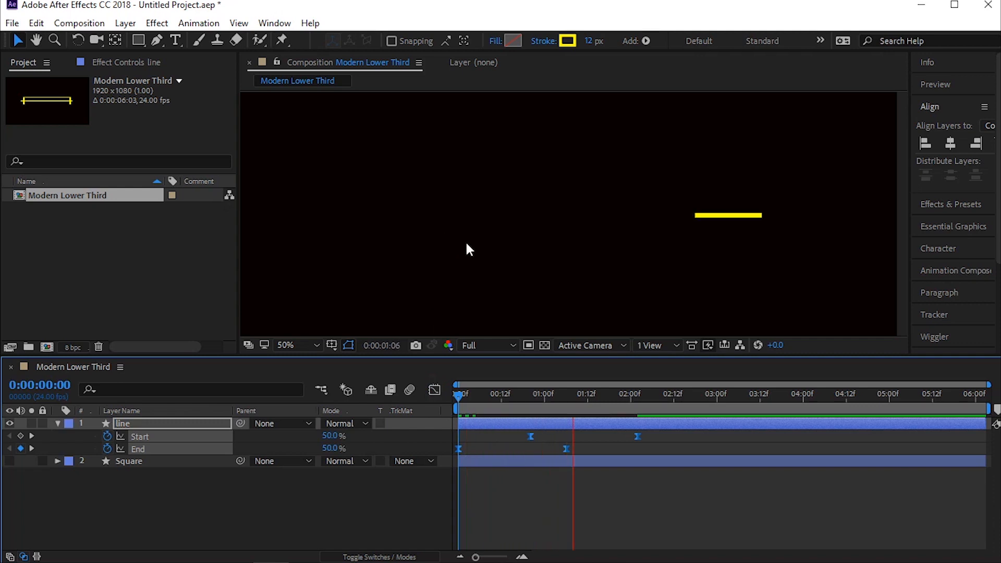
key(space)
Step: Soften the ease-out of both speed curves so they peak at about 100 %/sec, and return to the keyframe view
click(433, 391)
drag(679, 485, 417, 524)
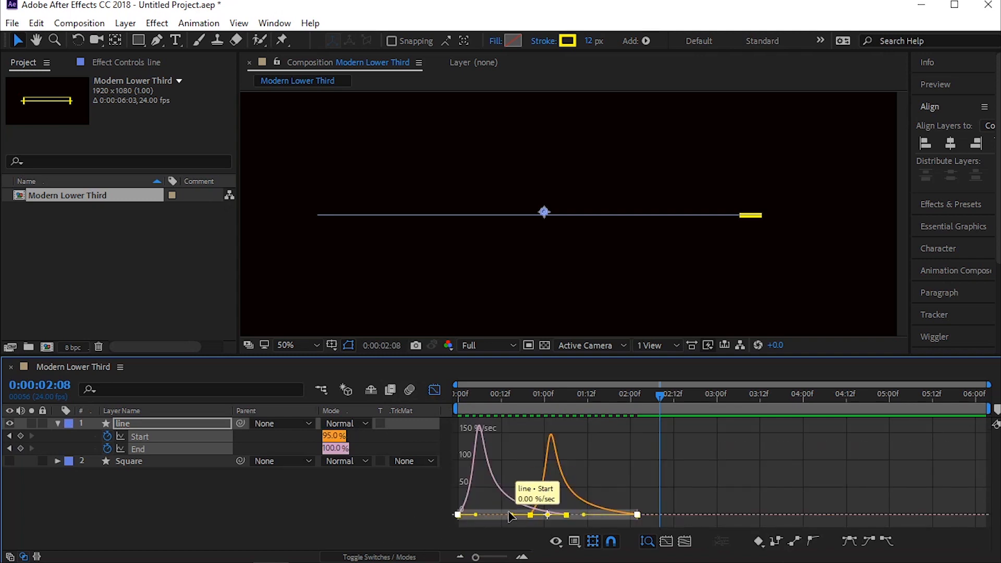
drag(511, 516, 523, 514)
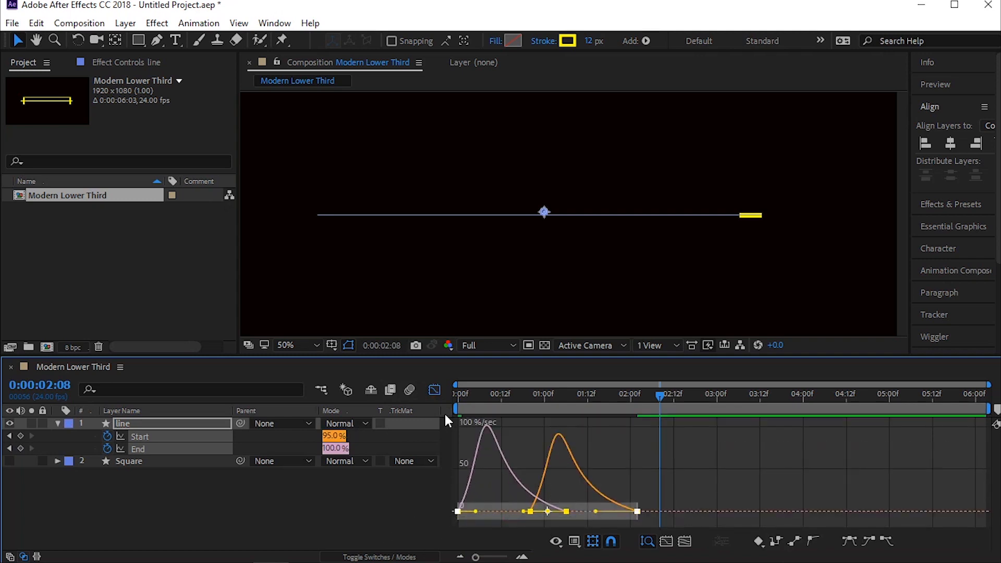
click(435, 393)
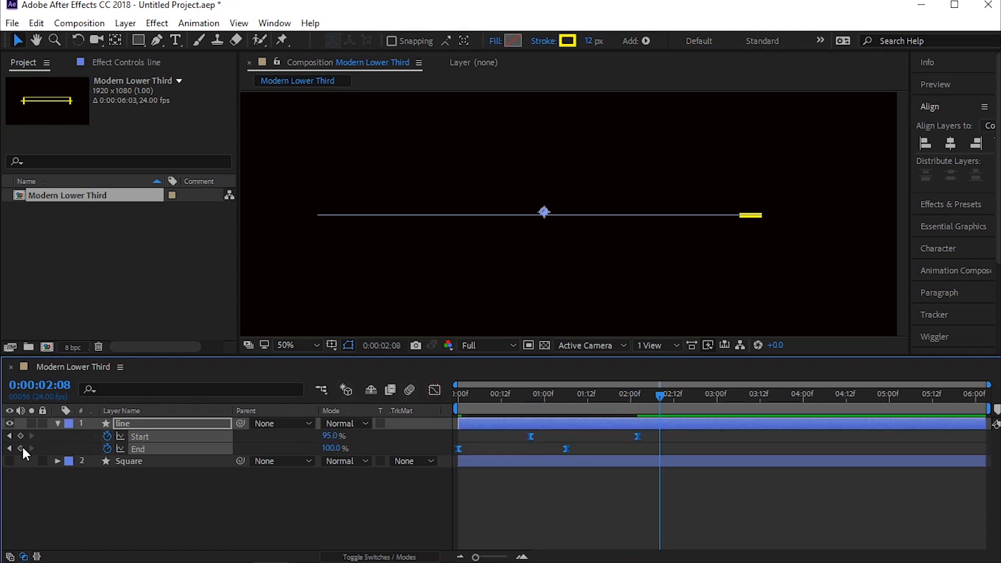
Step: Make the Square layer visible and preview the line animation together with it from the beginning
click(10, 461)
click(81, 499)
key(Home)
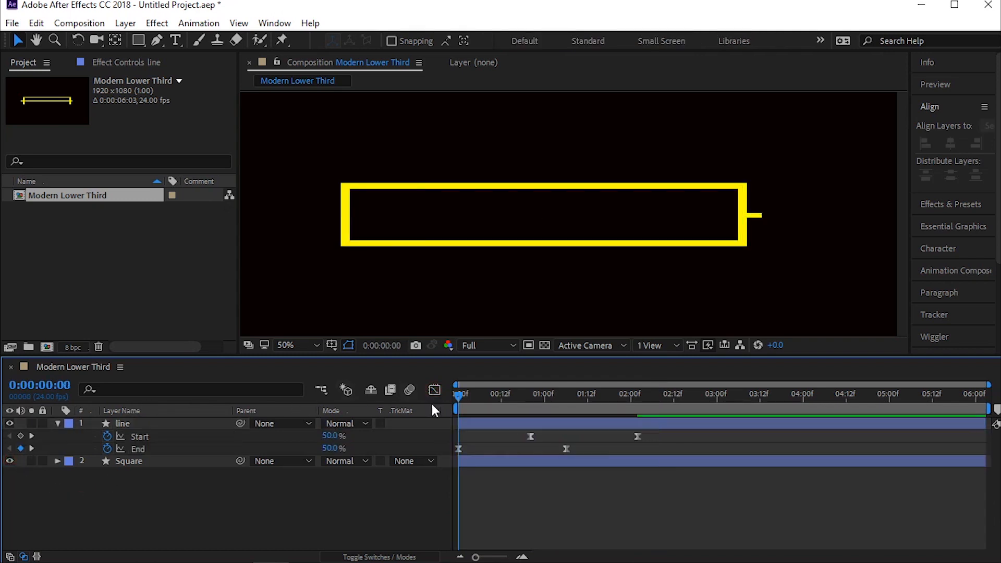
key(space)
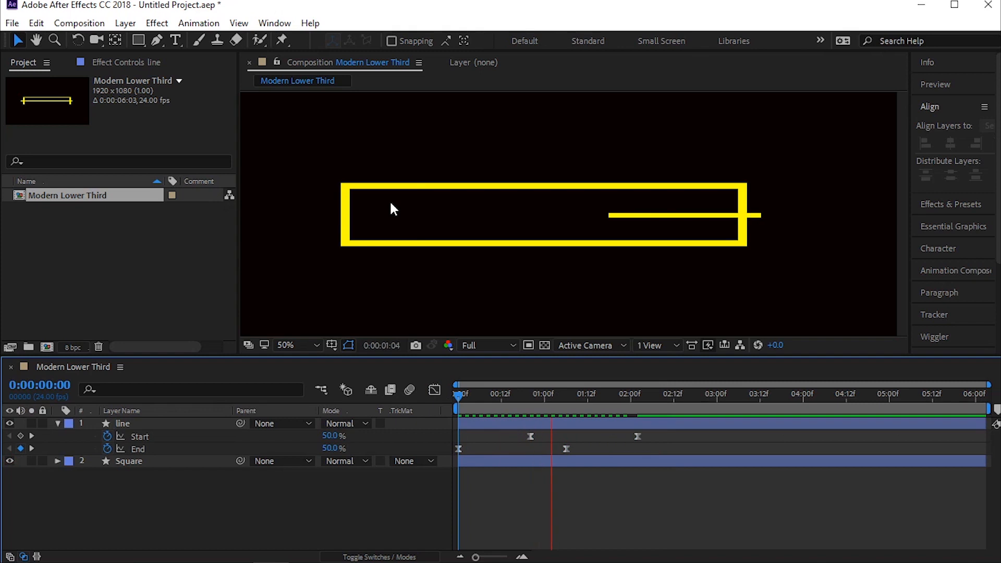
click(391, 204)
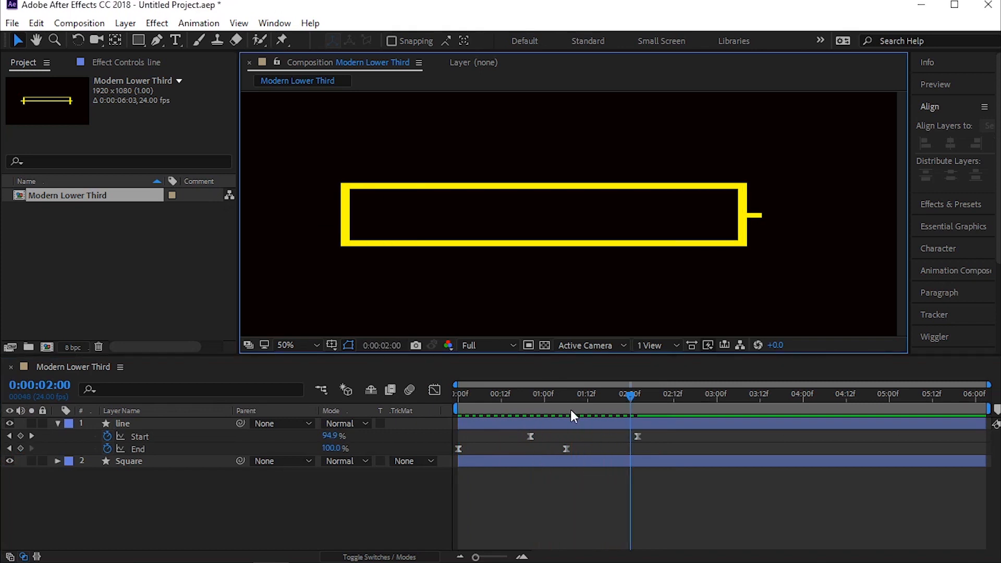
Step: Shorten the line animation so its last Start keyframe falls at about 0:00:01:13, and preview it
key(Home)
drag(644, 440, 357, 465)
drag(637, 437, 591, 437)
key(space)
key(space)
Step: Duplicate the line layer, flip the copy horizontally, and preview both lines growing outward
click(211, 481)
click(57, 424)
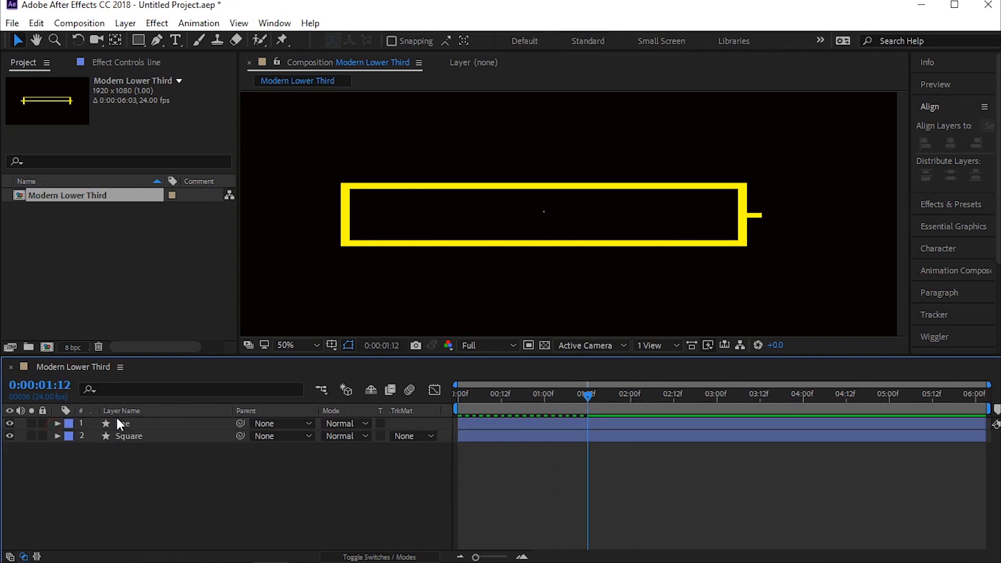
click(118, 419)
key(ctrl+d)
right_click(139, 423)
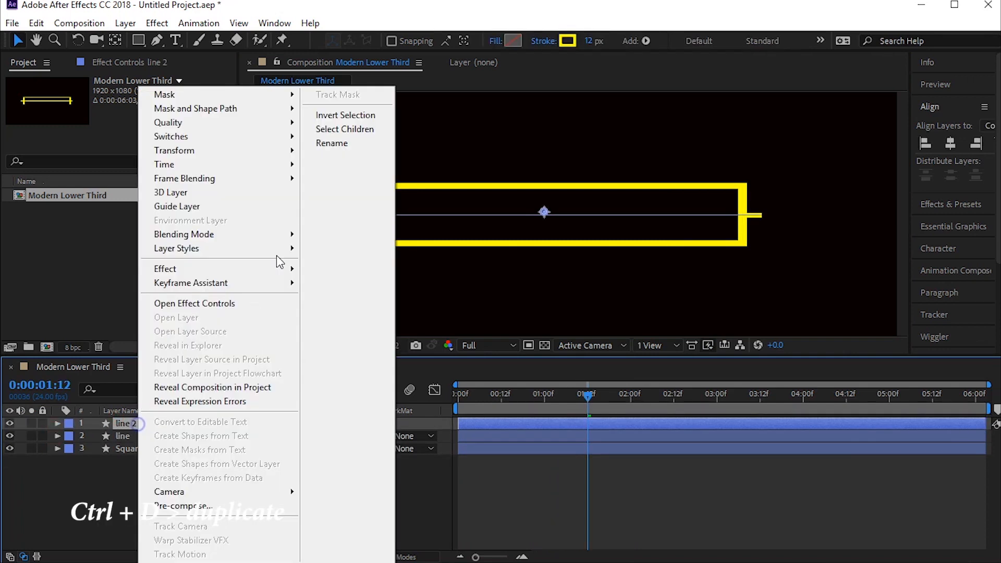
mouse_move(246, 151)
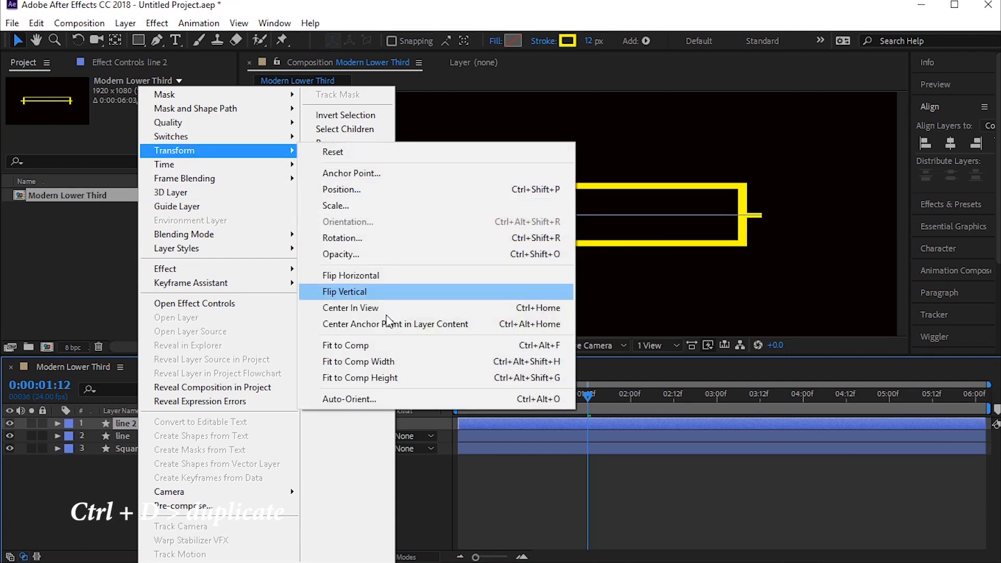
click(375, 275)
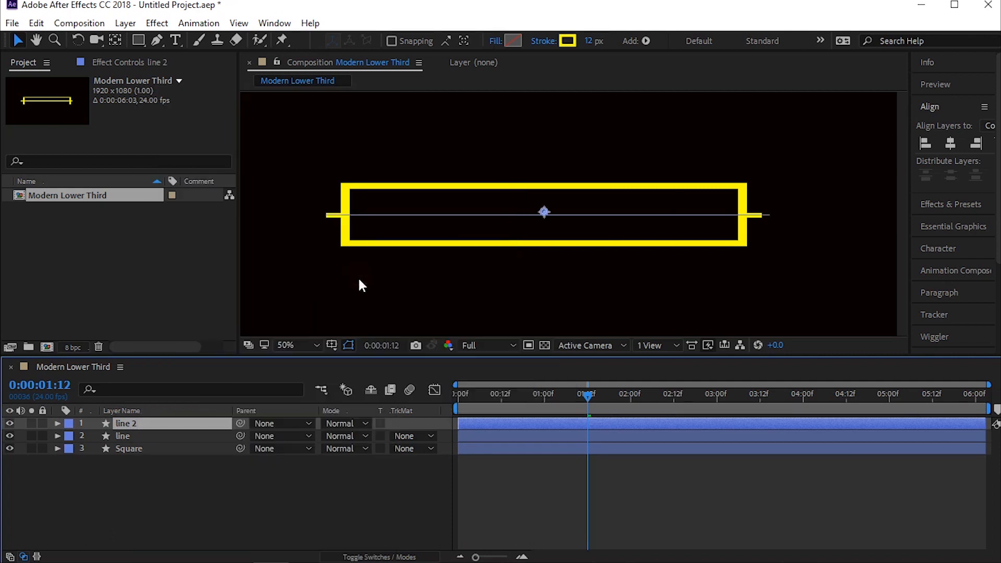
key(space)
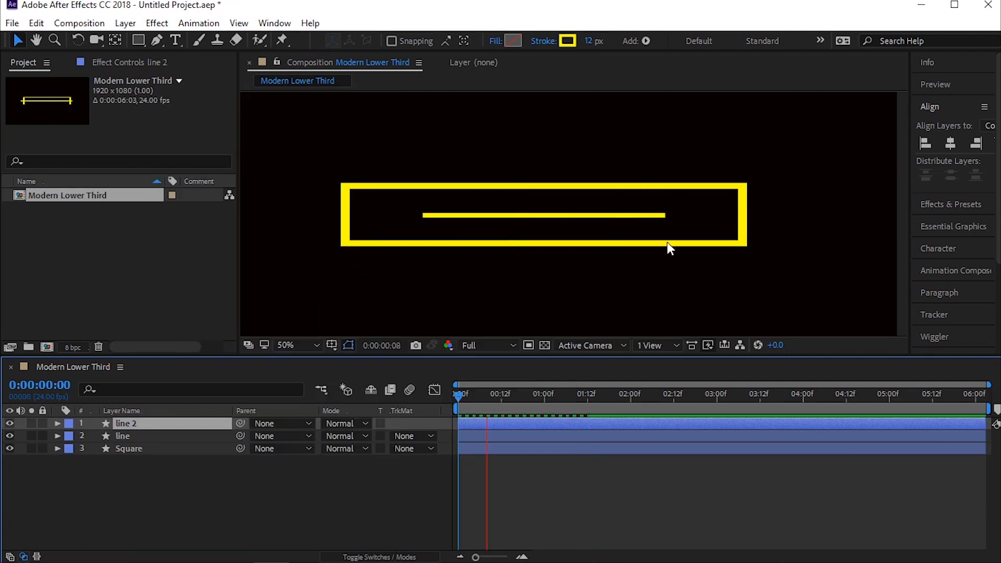
Step: Lock both line layers and add Trim Paths to the Square layer
click(543, 448)
mouse_move(574, 399)
mouse_down()
mouse_move(590, 400)
mouse_move(564, 401)
mouse_up()
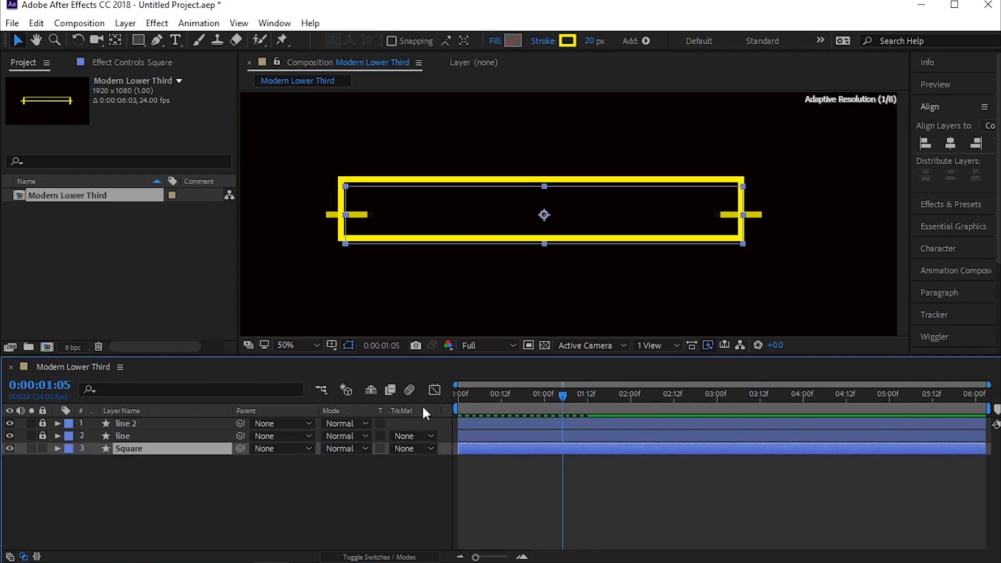
key(Home)
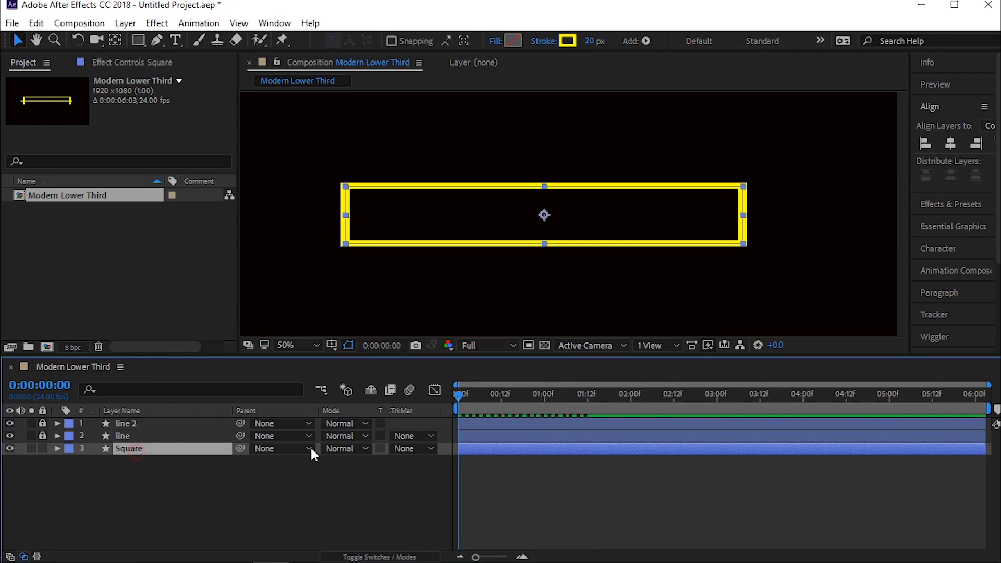
click(172, 448)
click(58, 448)
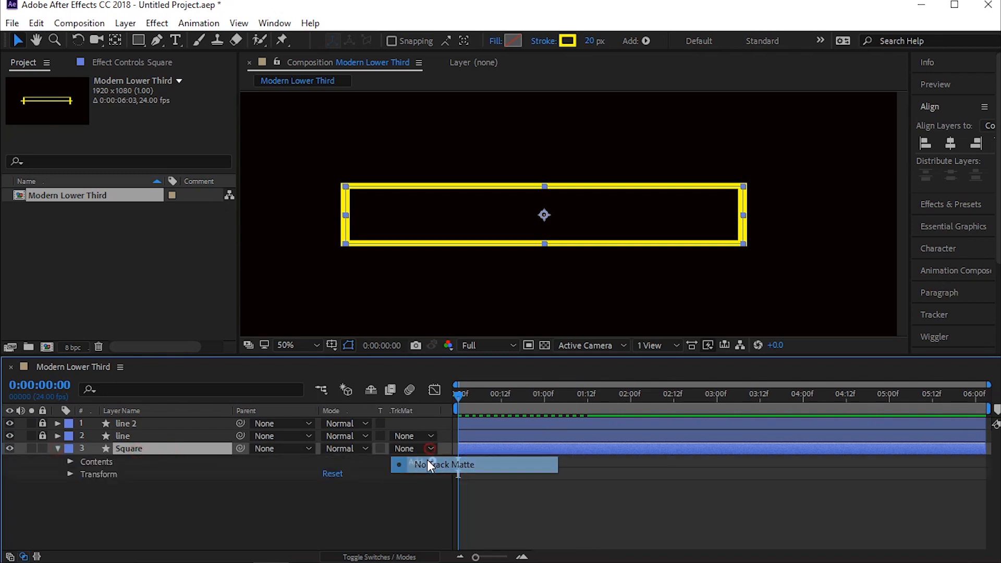
click(431, 461)
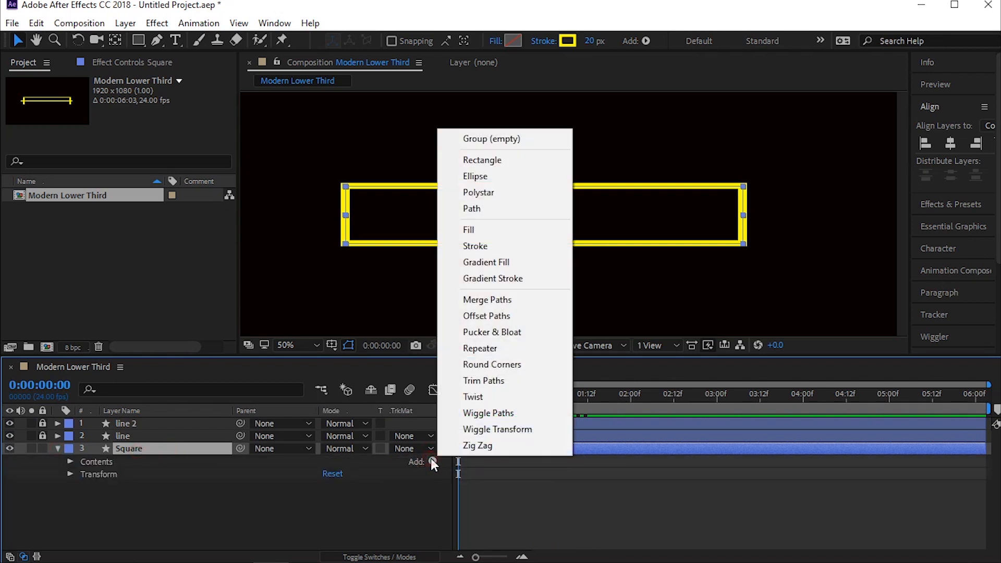
click(484, 380)
click(110, 475)
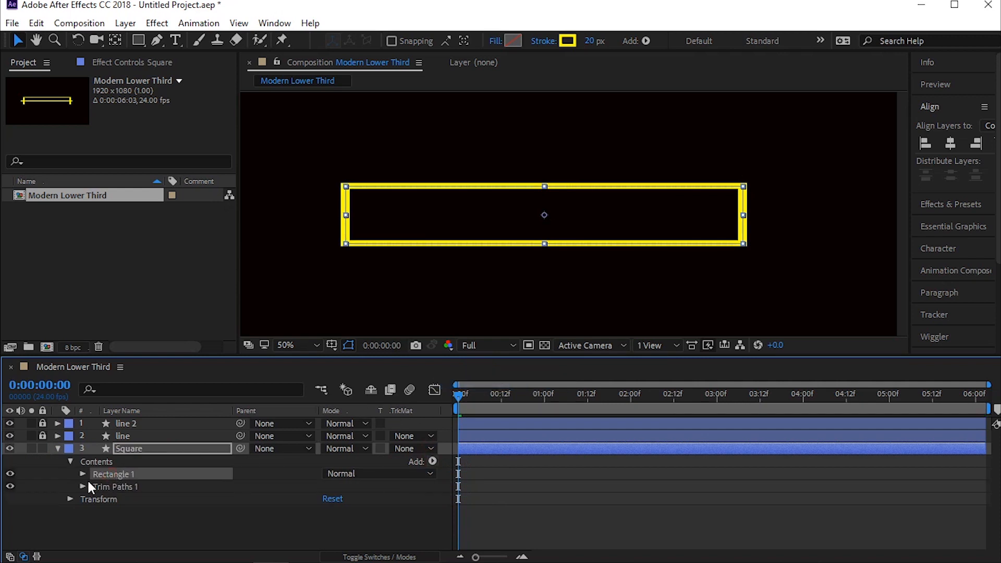
Step: Set the Square's Trim Paths Start to 25% and End to 75%, and keyframe both at 0:00:00:00
click(83, 487)
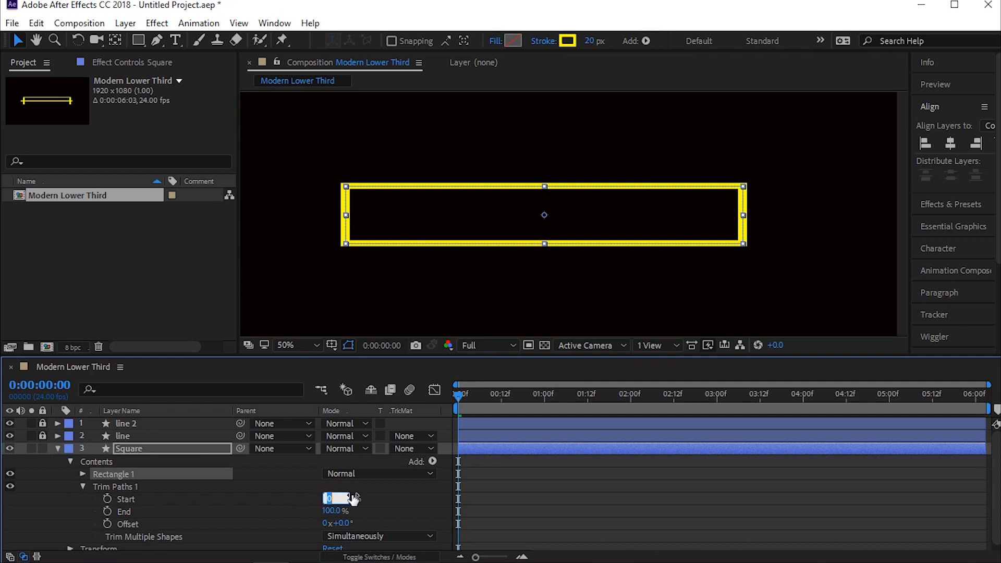
click(333, 511)
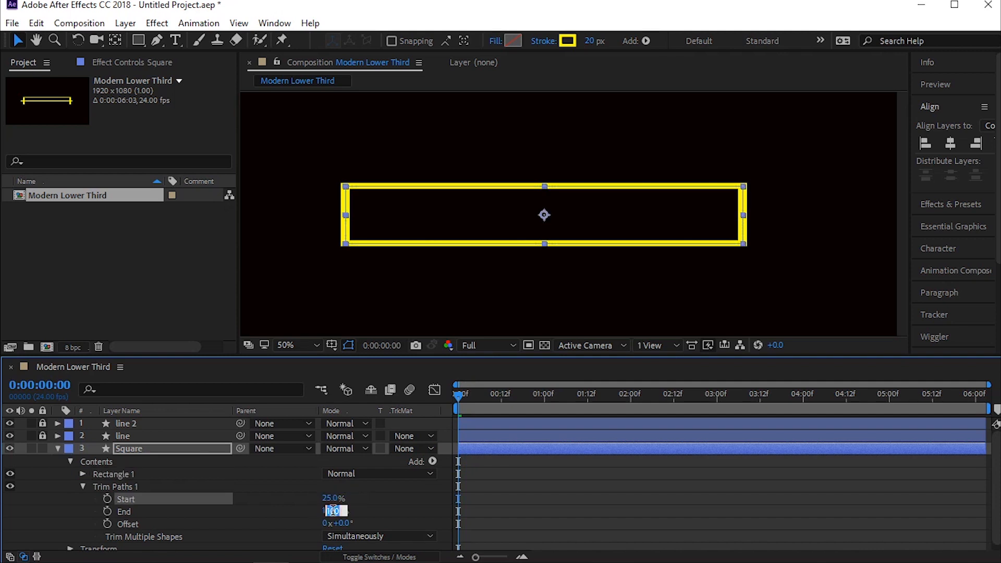
text(75)
key(Return)
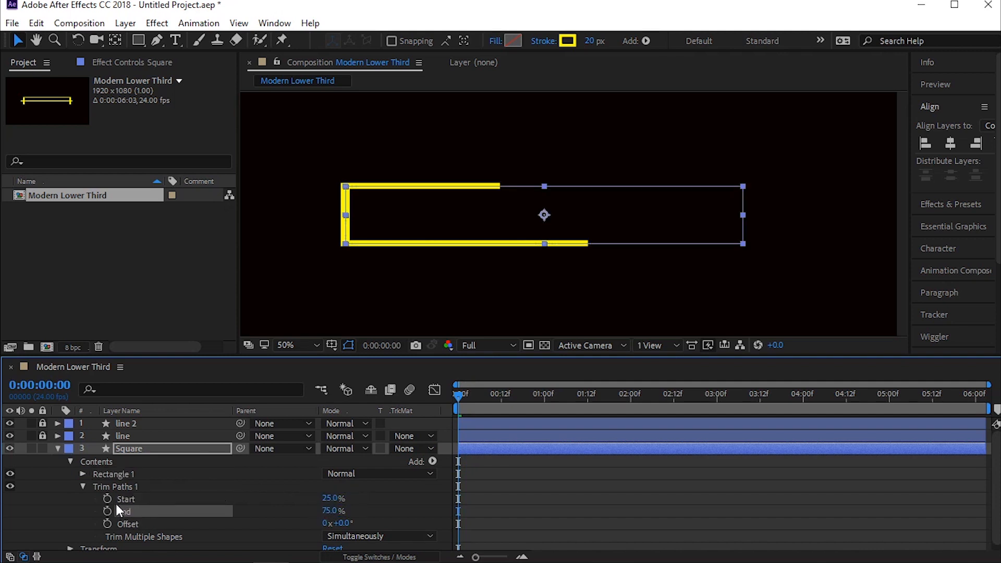
click(107, 511)
click(106, 499)
Step: Set the Square's Trim Paths Start and End keyframes at 0:00:00:00 to 50%
drag(518, 394, 638, 416)
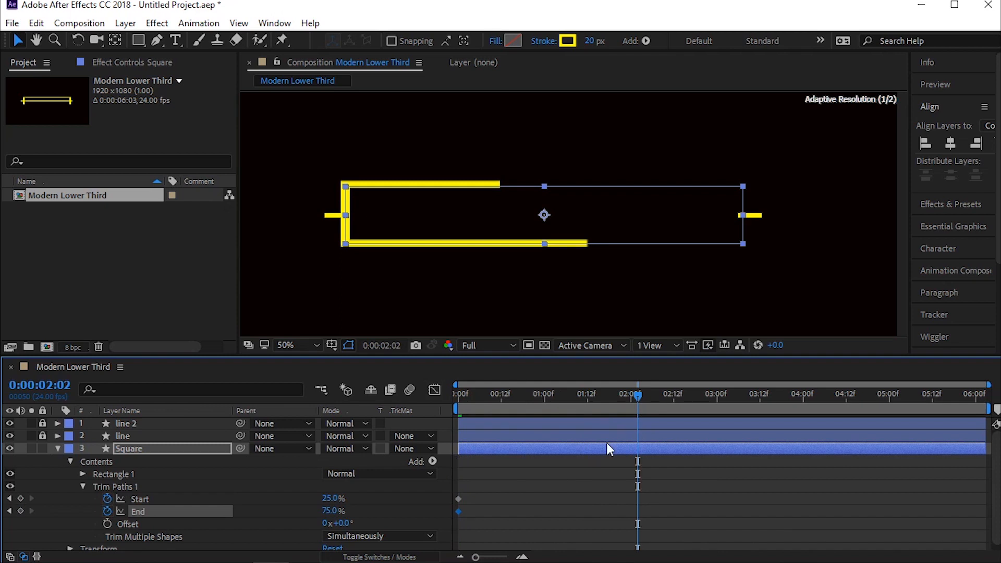
drag(433, 448, 433, 455)
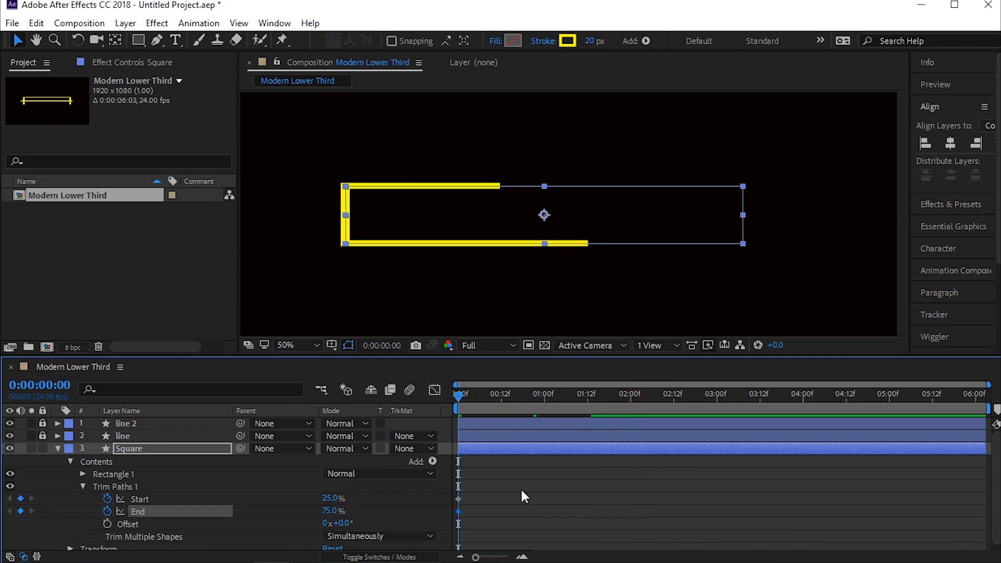
drag(520, 488, 405, 521)
click(328, 499)
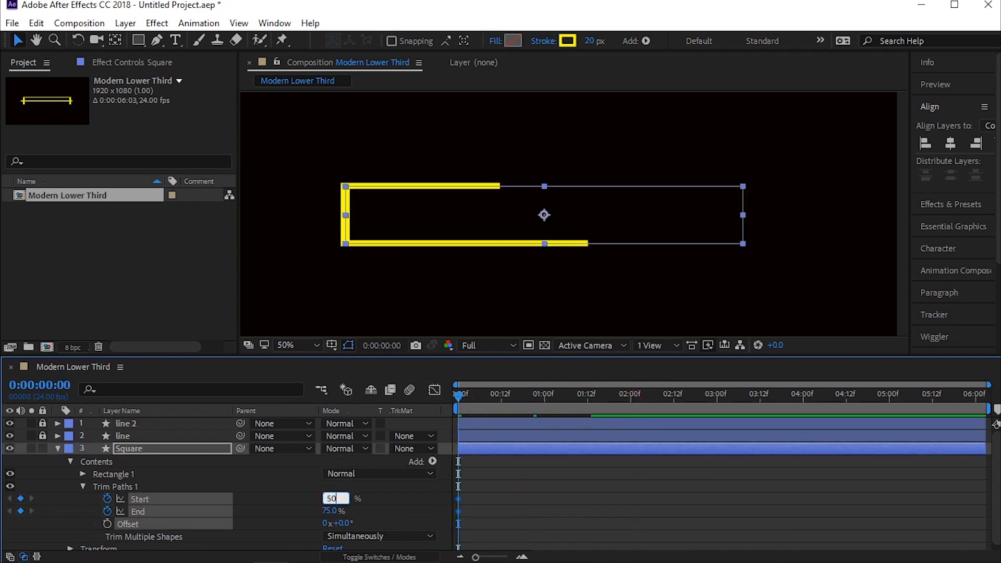
key(Return)
text(50)
key(Return)
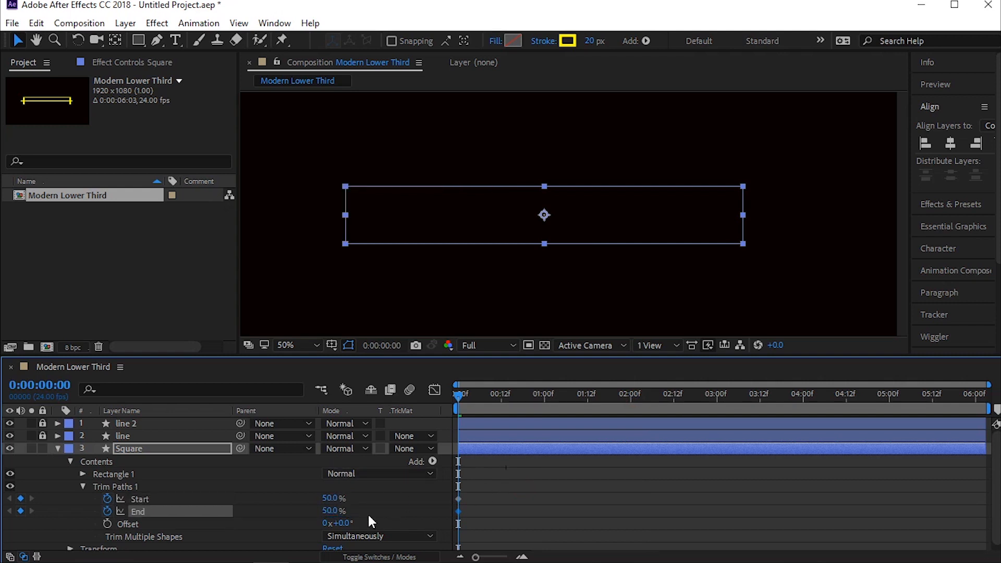
Step: At 0:00:01:18, set the Square's Trim Paths Start to 80% and End to 29%
mouse_move(454, 398)
mouse_down()
mouse_move(637, 395)
mouse_move(593, 399)
mouse_move(609, 399)
mouse_up()
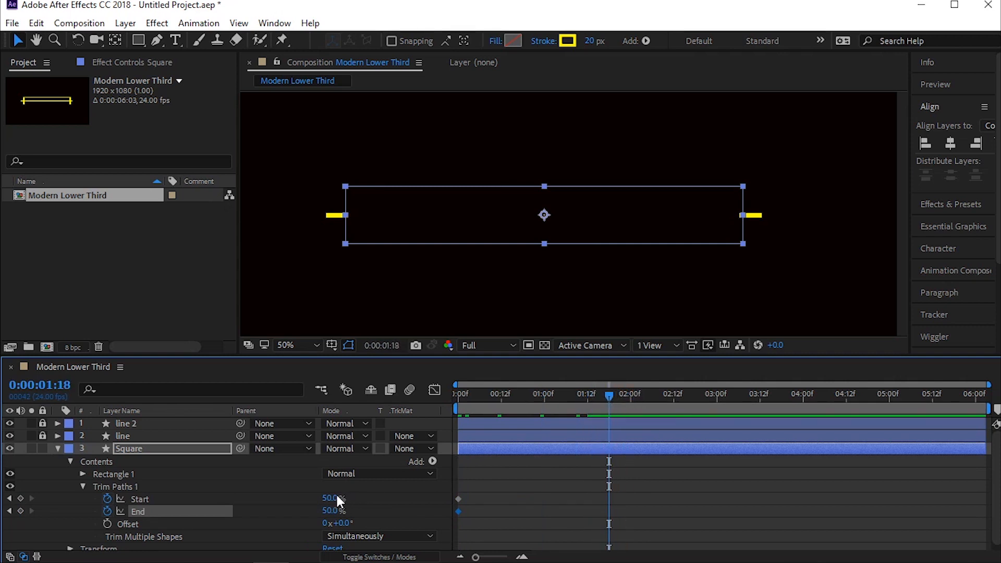
mouse_move(329, 499)
mouse_down()
mouse_move(353, 491)
mouse_move(341, 511)
mouse_move(311, 509)
mouse_up()
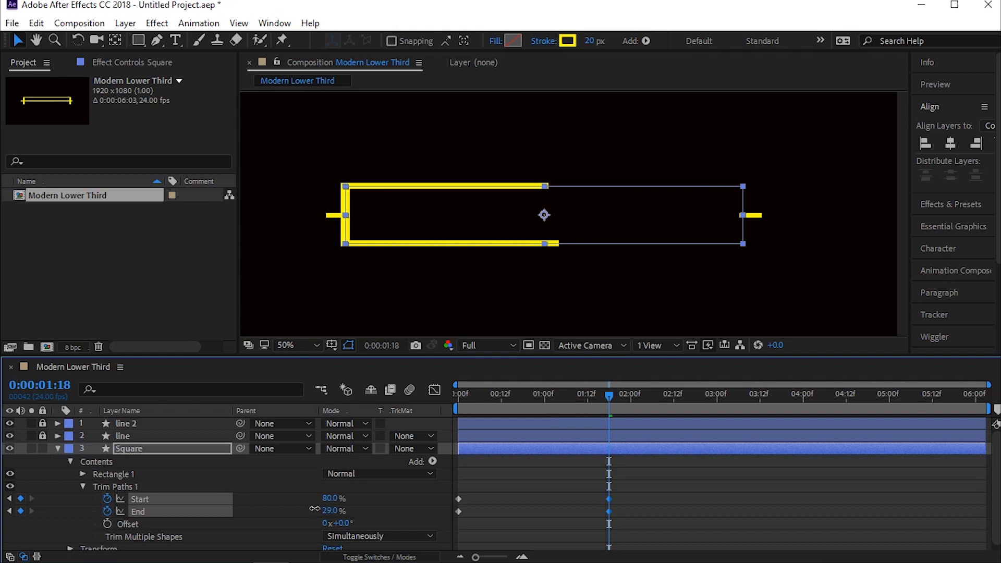
click(626, 480)
Step: Apply Easy Ease to all of the Square's Trim Paths Start and End keyframes
drag(669, 479, 432, 516)
right_click(458, 508)
mouse_move(485, 499)
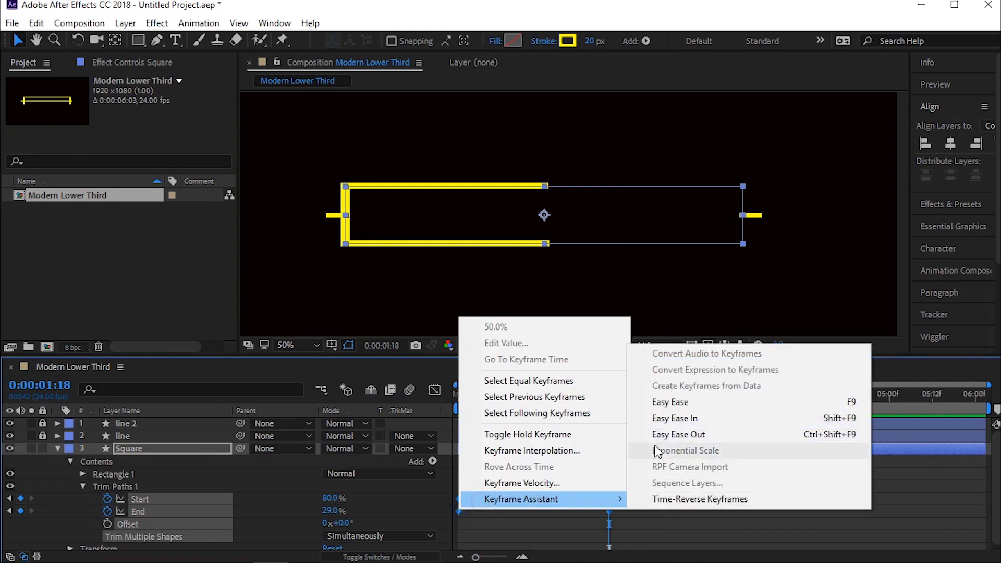
click(666, 414)
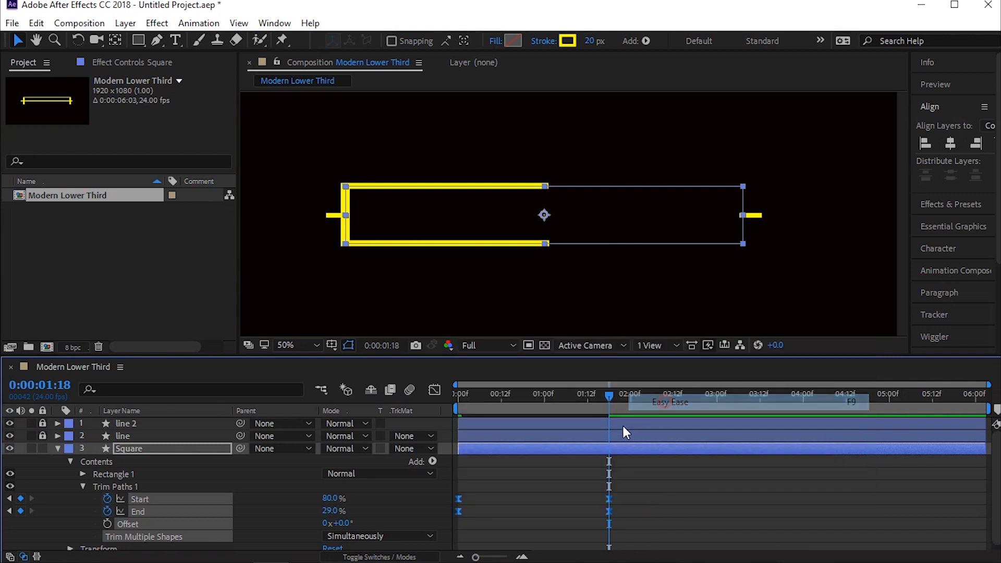
Step: Reshape the Square's Start and End speed curves in the Graph Editor so both ease more strongly and peak mid-move
click(435, 390)
drag(638, 455, 561, 480)
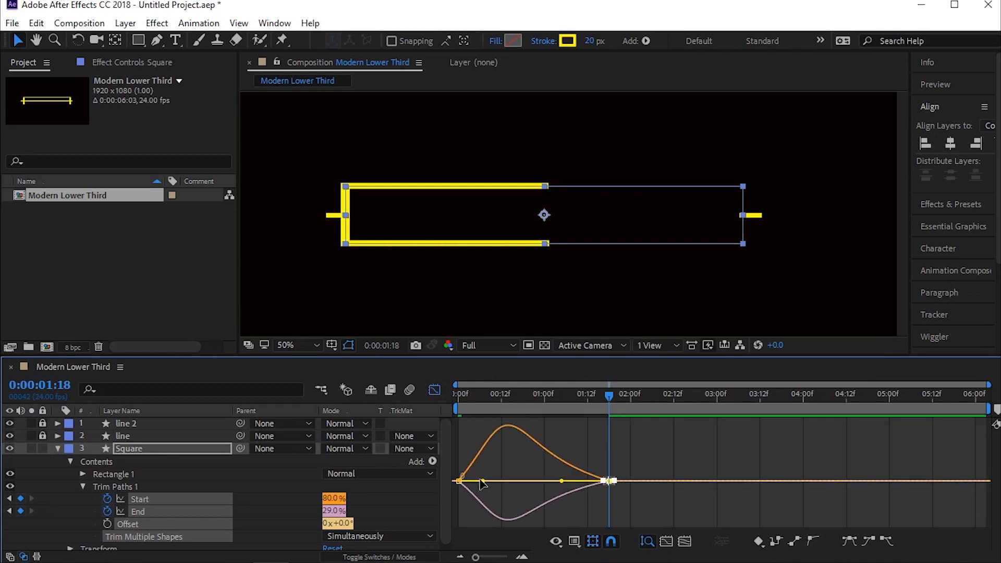
drag(492, 483, 501, 482)
drag(638, 464, 552, 480)
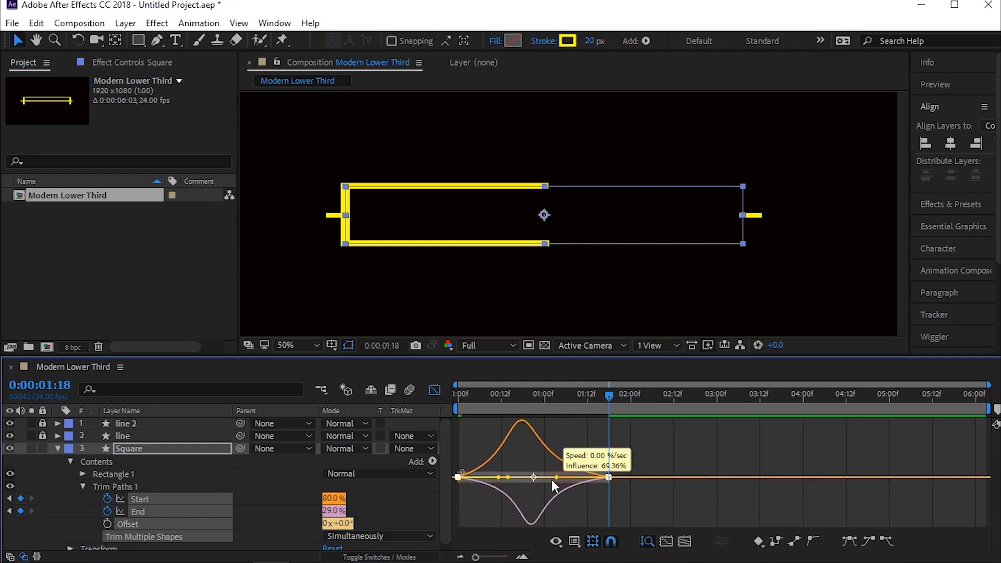
click(435, 390)
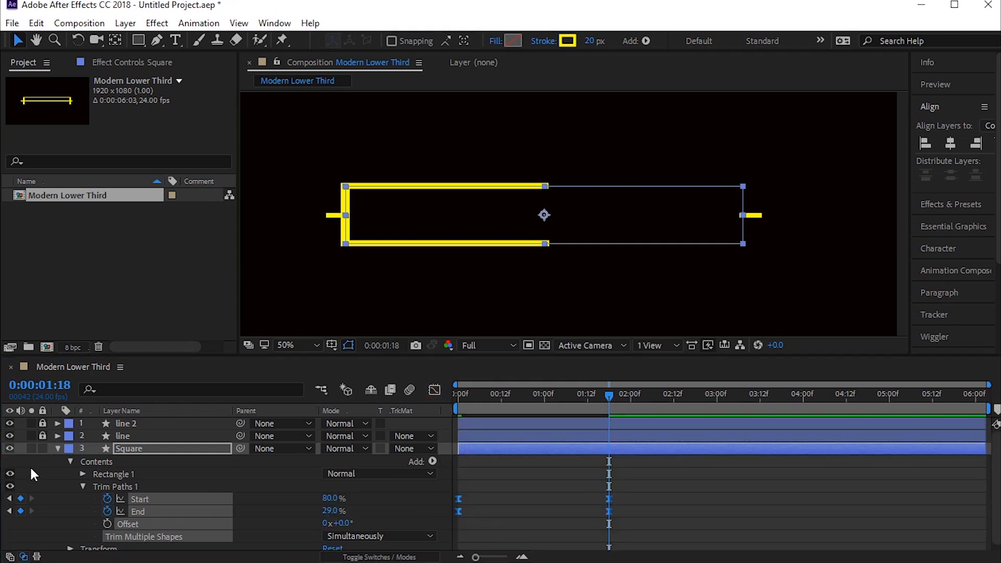
Step: Collapse the Square layer, preview its reveal from the beginning, and scrub through the first second against the lines
click(57, 448)
click(148, 485)
key(Home)
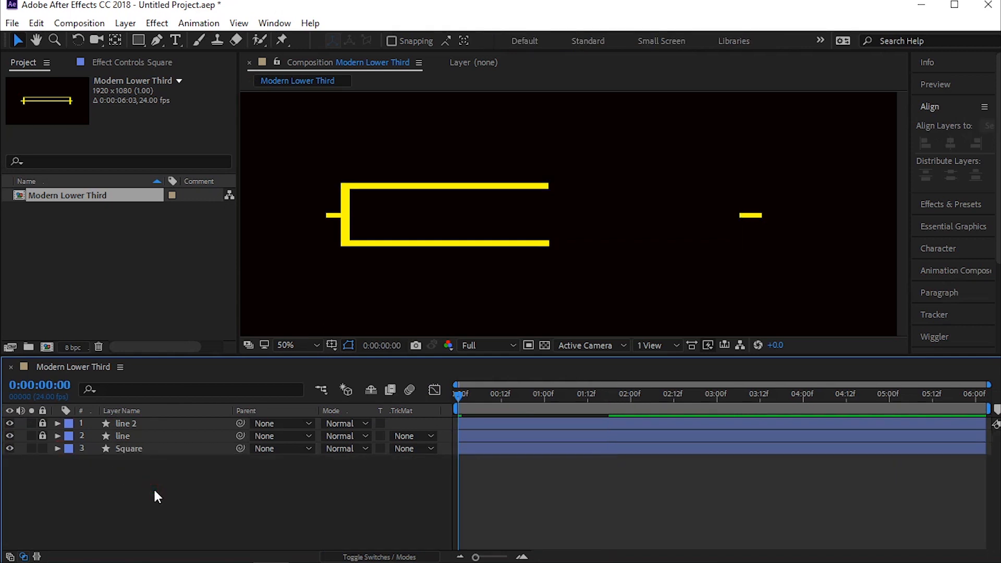
key(space)
drag(501, 396, 540, 412)
Step: Move the Square's last Start and End keyframes earlier, to about 0:00:01:04
click(518, 446)
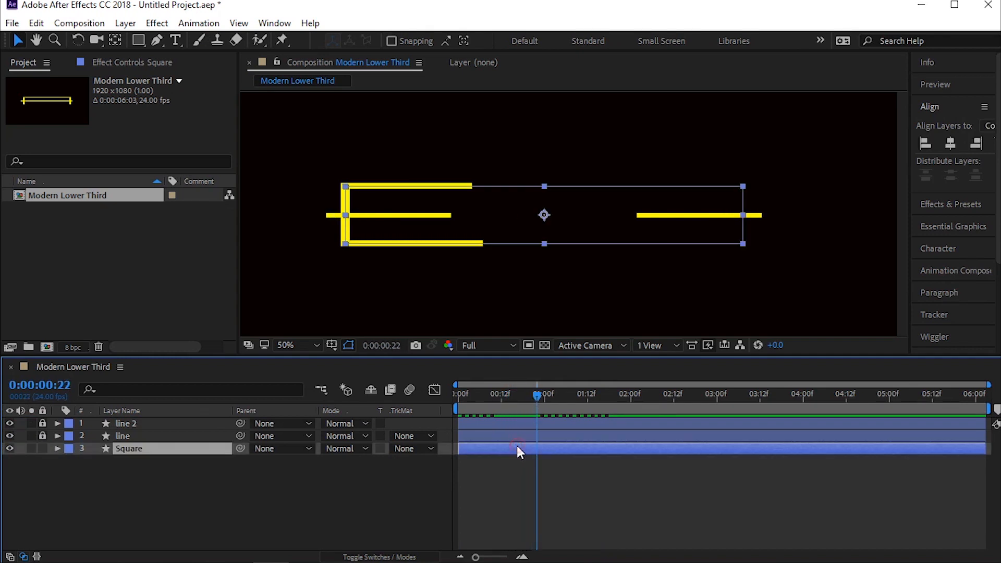
key(u)
drag(631, 459, 582, 476)
mouse_move(538, 399)
mouse_down()
mouse_move(496, 396)
mouse_move(524, 403)
mouse_up()
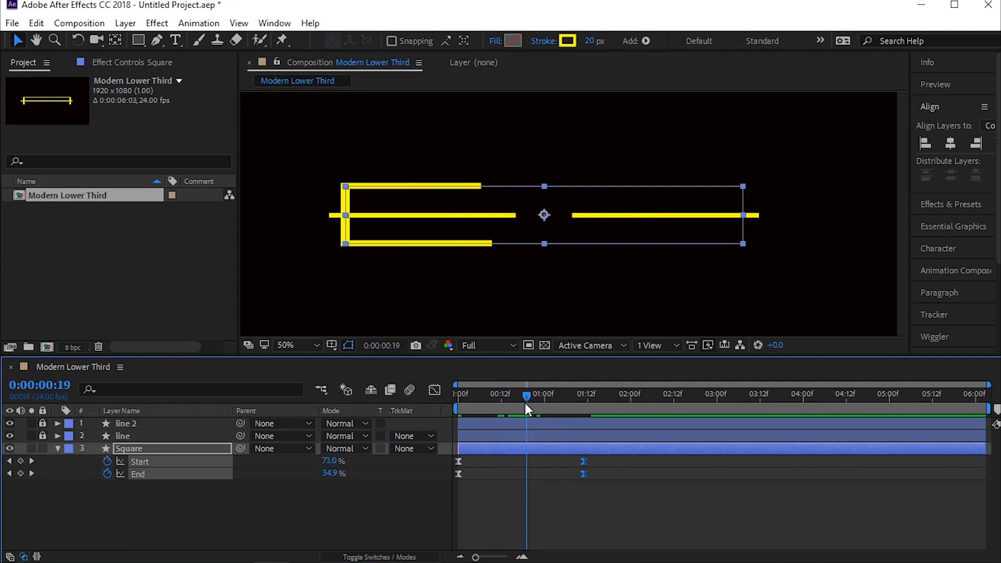
drag(581, 470, 558, 470)
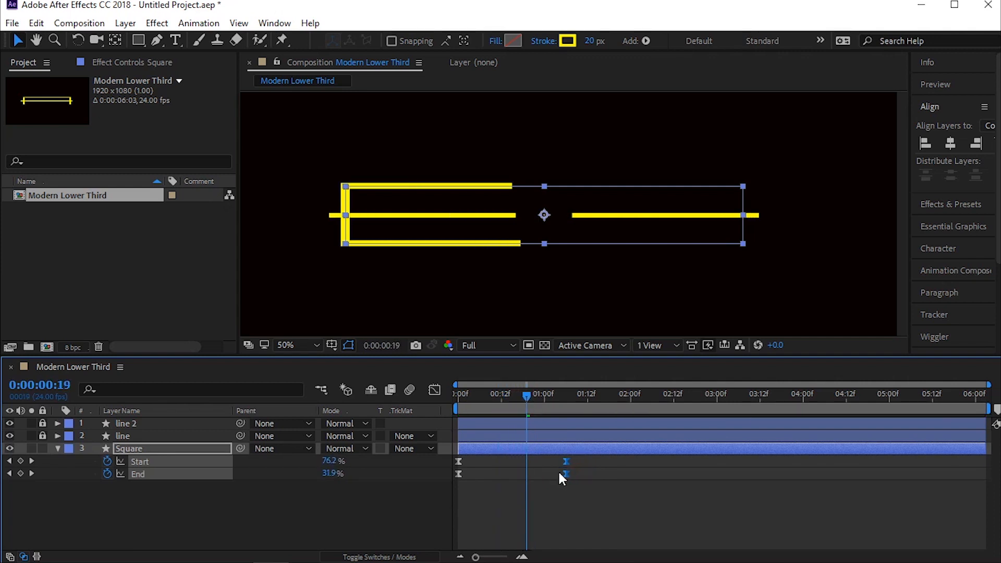
click(168, 503)
Step: Duplicate the Square layer and flip the copy horizontally
click(127, 450)
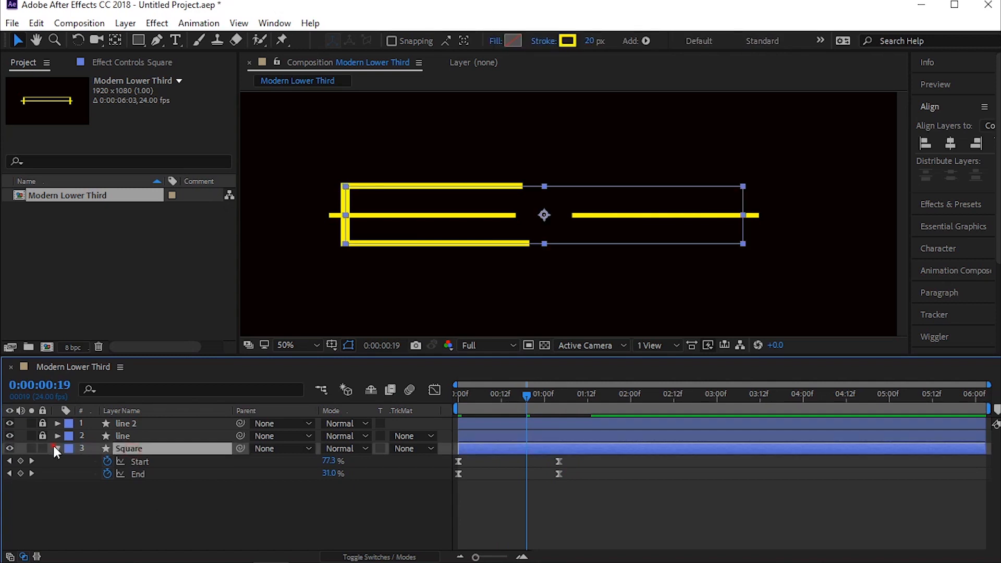
click(57, 448)
click(36, 24)
click(99, 212)
right_click(176, 454)
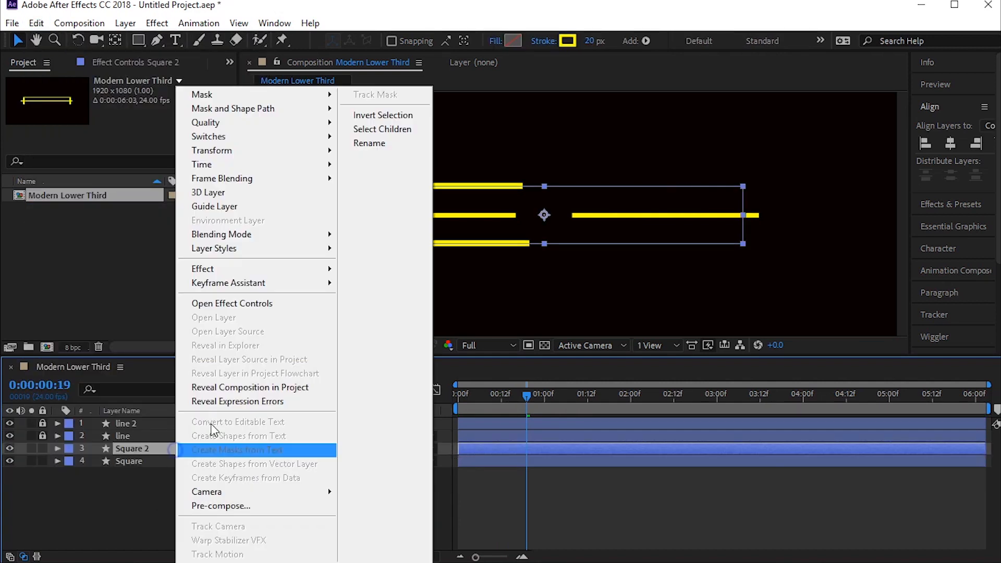
click(233, 150)
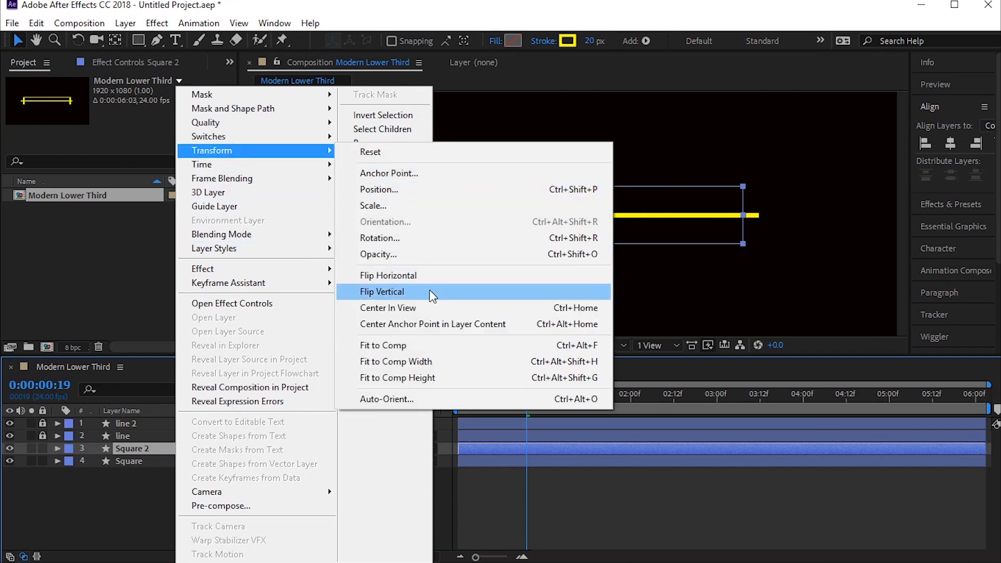
click(420, 276)
Step: Preview the mirrored square animation and scrub back to 0:00:00:18
key(space)
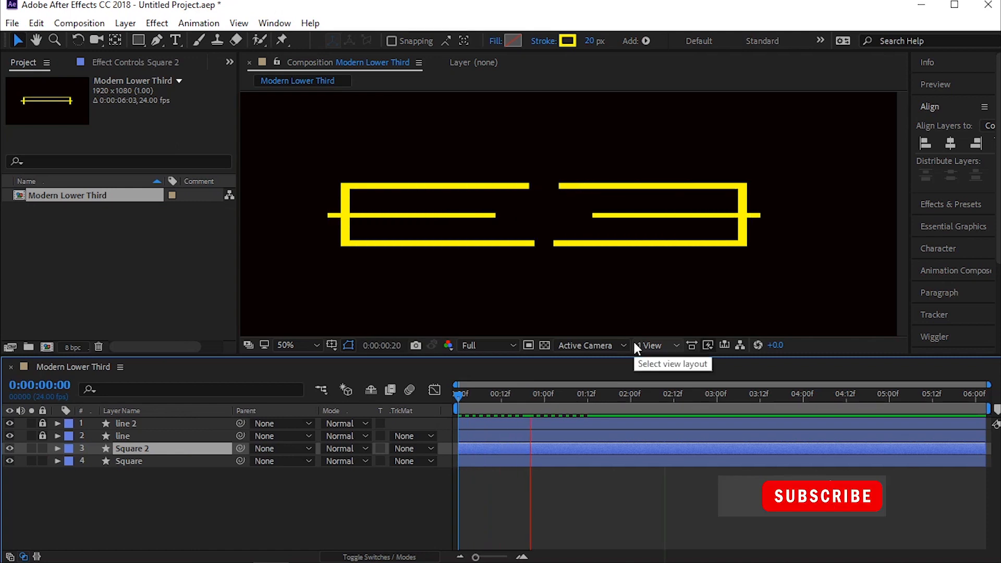
key(space)
key(space)
key(space)
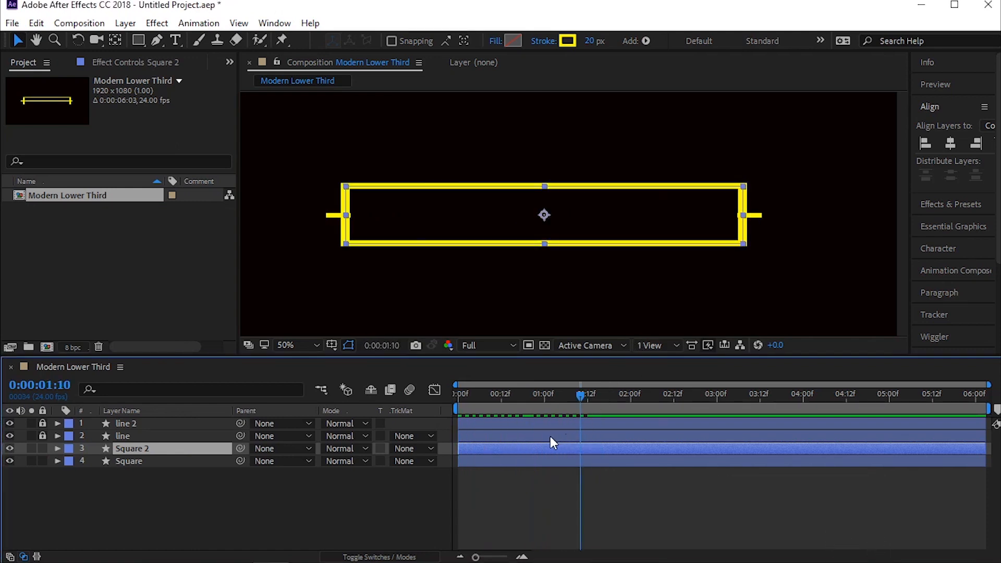
mouse_move(569, 401)
mouse_down()
mouse_move(501, 393)
mouse_move(521, 392)
mouse_move(524, 403)
mouse_up()
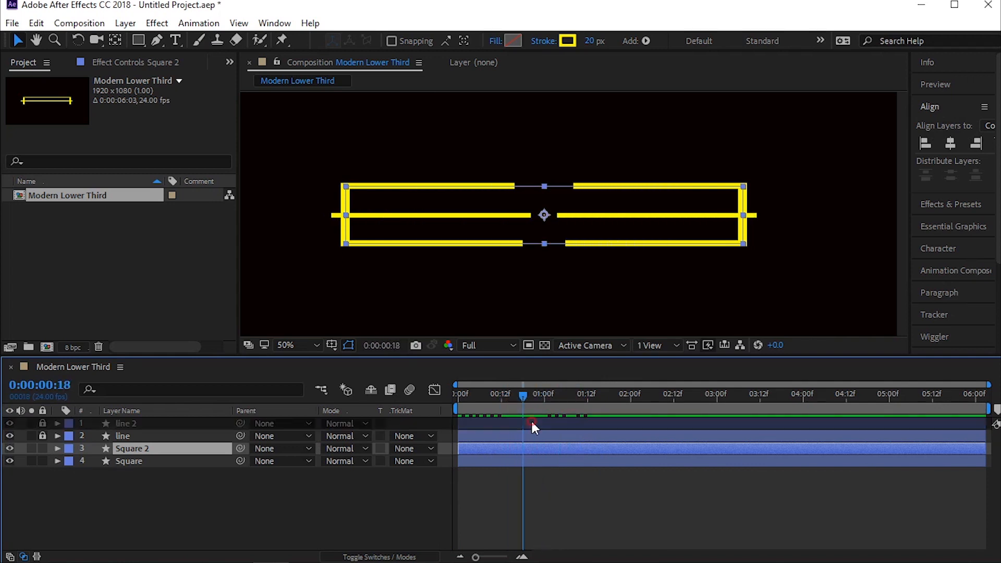
Step: Unlock both line layers and reveal the animated properties of all four layers
click(530, 420)
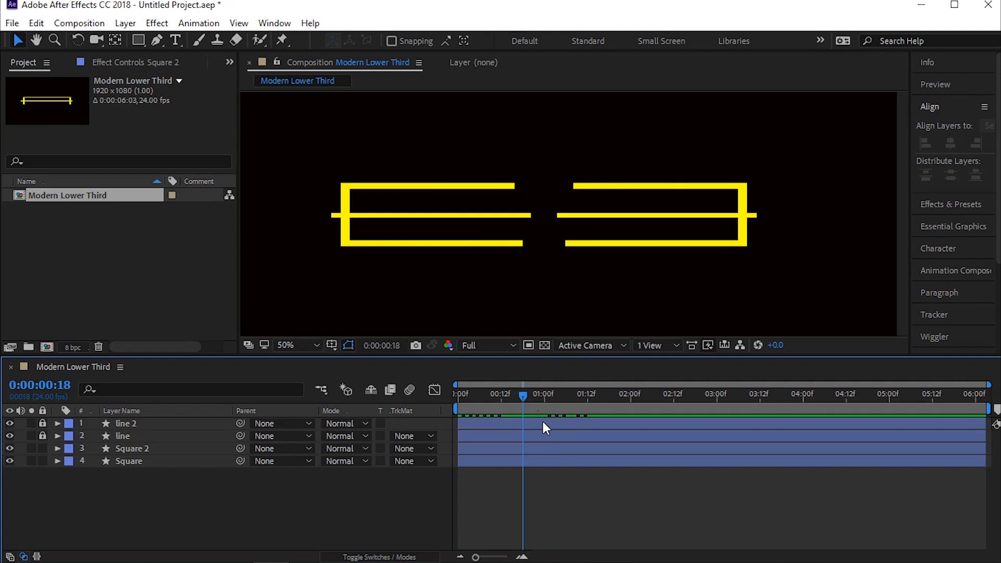
key(u)
drag(605, 436, 530, 459)
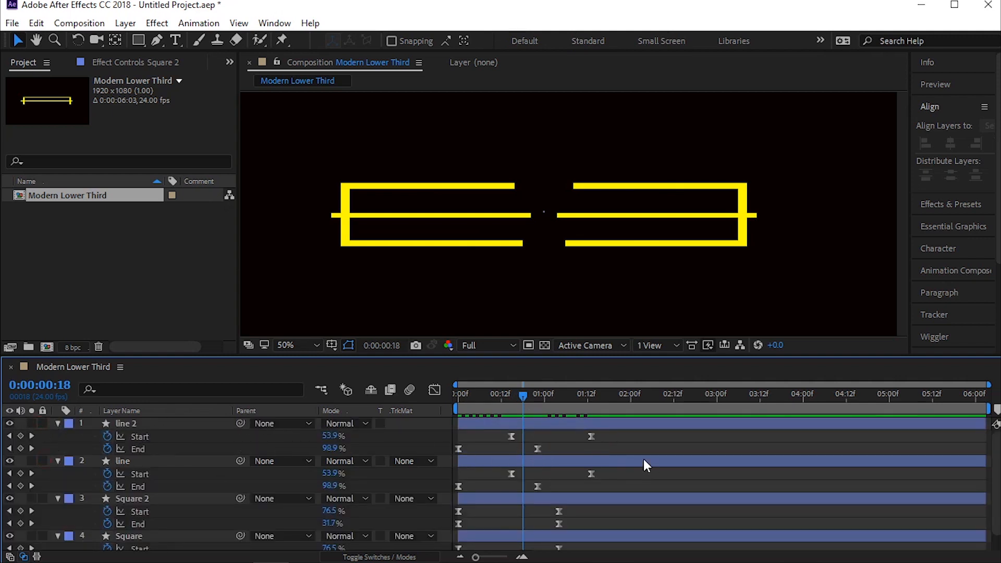
Step: Try to compress only line 2's keyframes so its last Start keyframe falls at about 0:00:01:03, and preview it
drag(605, 437, 459, 459)
click(588, 436)
drag(587, 437, 550, 431)
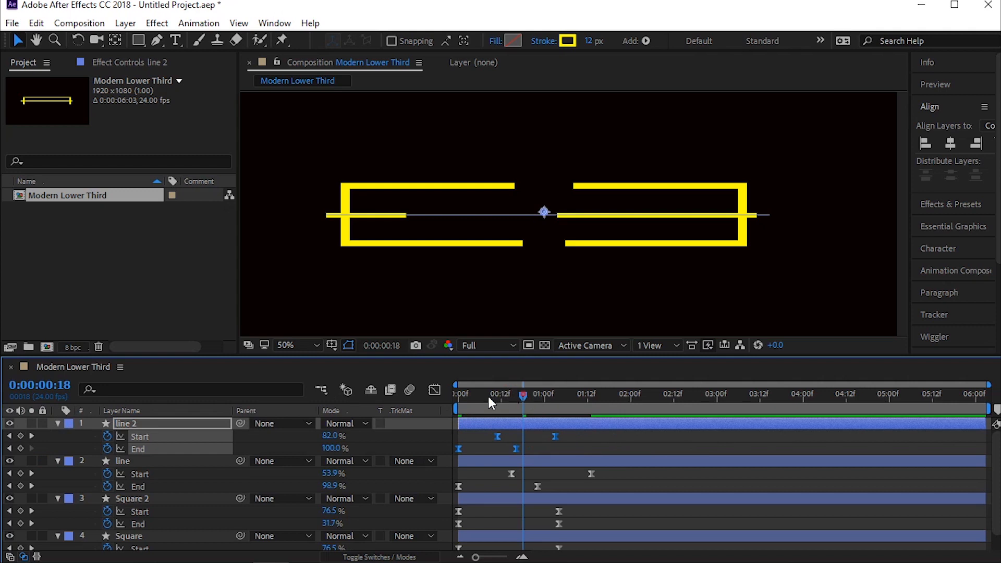
key(space)
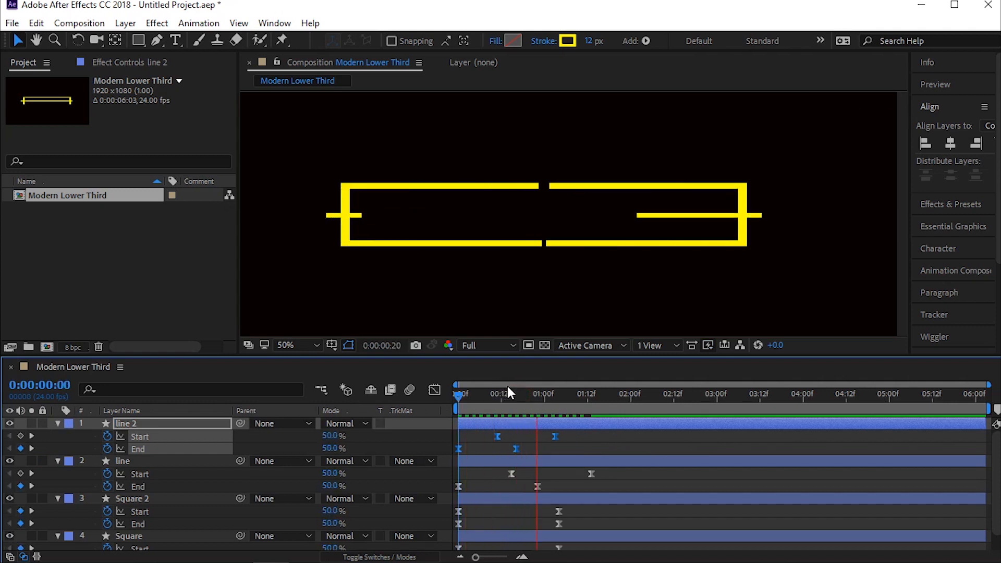
key(space)
key(ctrl+z)
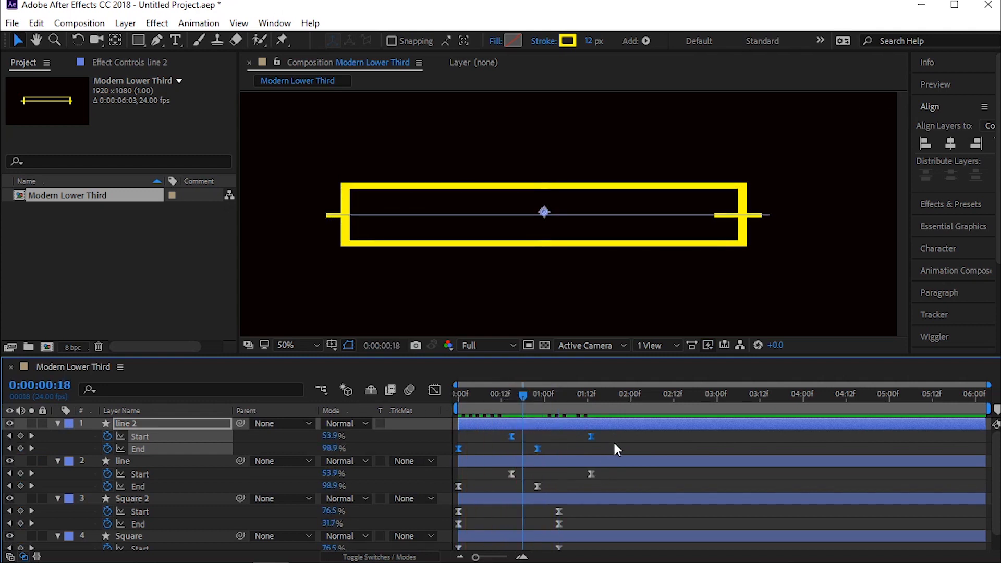
Step: Compress the keyframes of both line layers together so their last Start keyframes fall at about 0:00:01:06, preview, and collapse all layers
drag(637, 438, 422, 492)
drag(591, 474, 572, 492)
key(space)
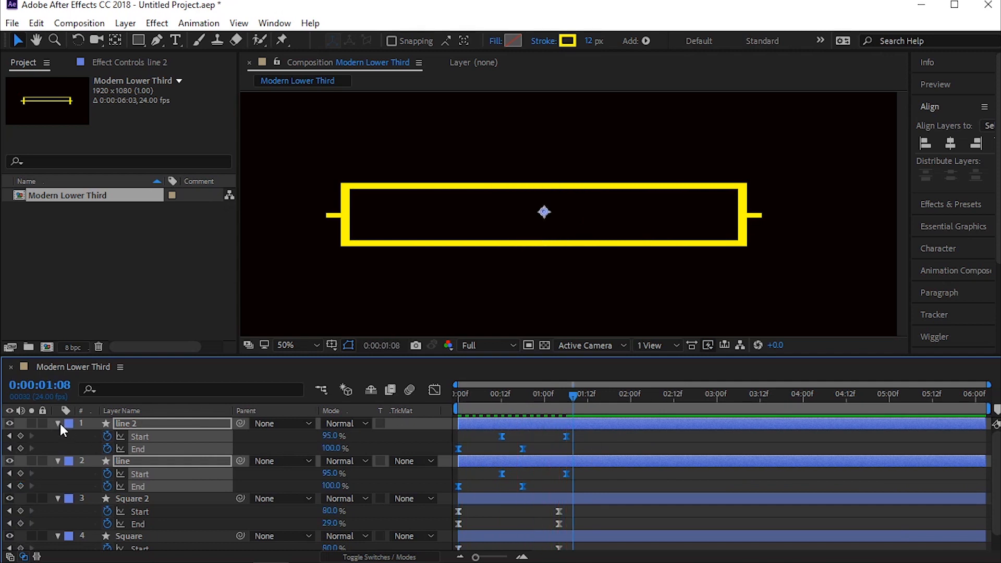
key(ctrl+a)
key(u)
Step: Shift both Square layers to start at 0:00:00:18, aligned with line 2's last End keyframe, and preview the result
drag(132, 494, 148, 454)
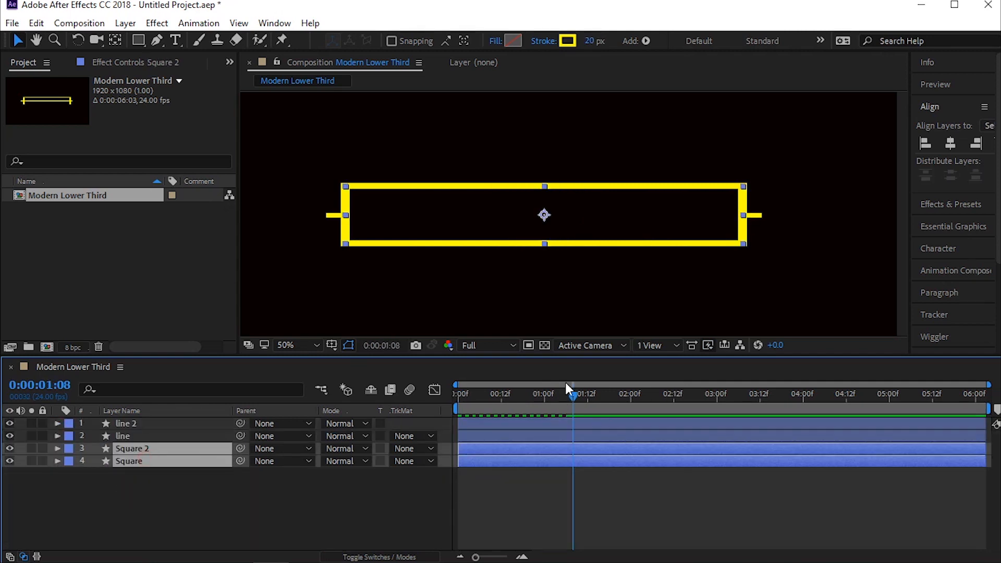
click(508, 423)
key(u)
drag(562, 398, 523, 397)
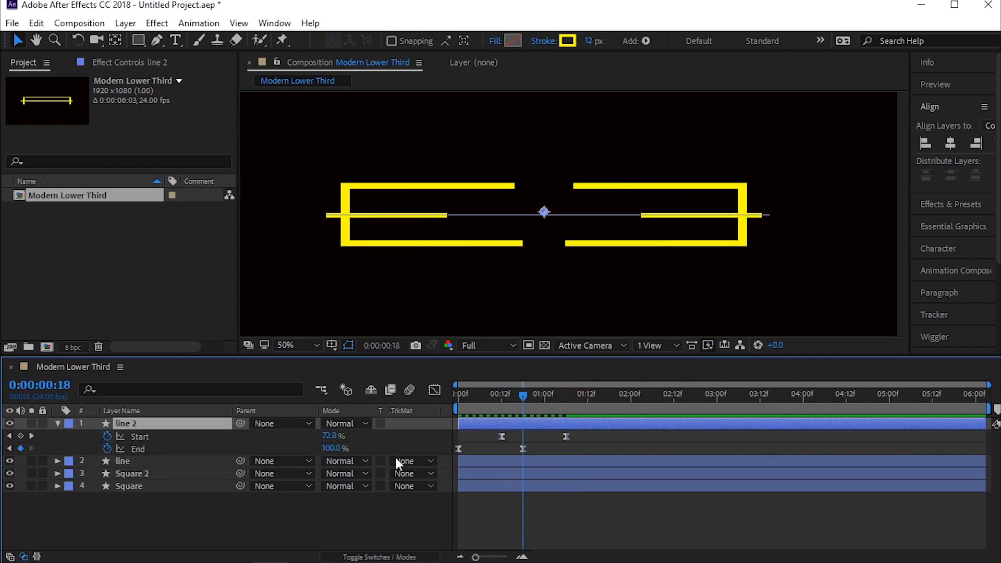
click(525, 472)
shift+click(499, 486)
drag(498, 486, 542, 483)
key(Home)
key(space)
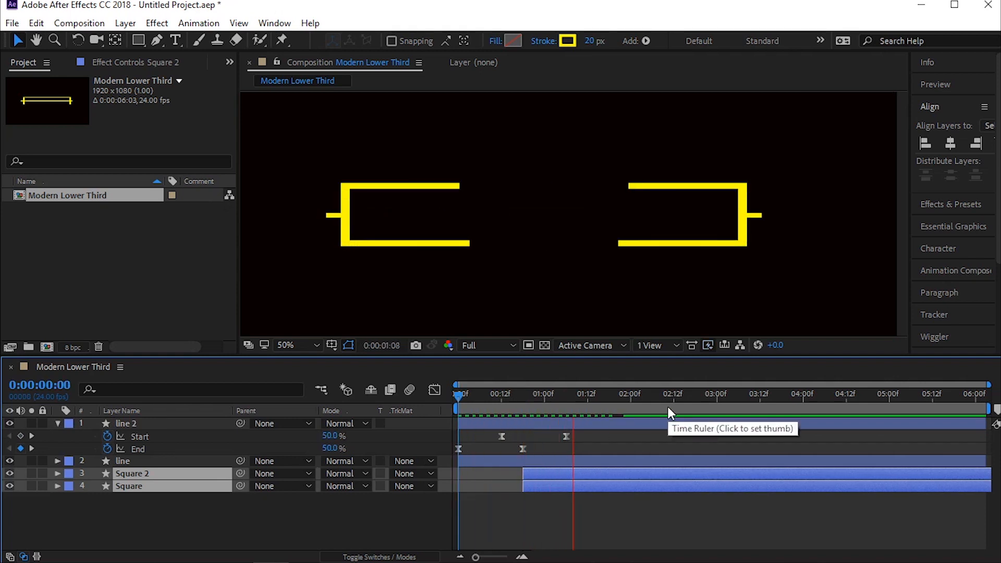
key(space)
Step: Move Square 2's last Start and End keyframes to about 0:00:02:00 and preview the animation
click(567, 423)
click(563, 472)
key(u)
click(623, 486)
mouse_move(630, 484)
mouse_down()
mouse_move(615, 505)
mouse_move(628, 498)
mouse_up()
key(space)
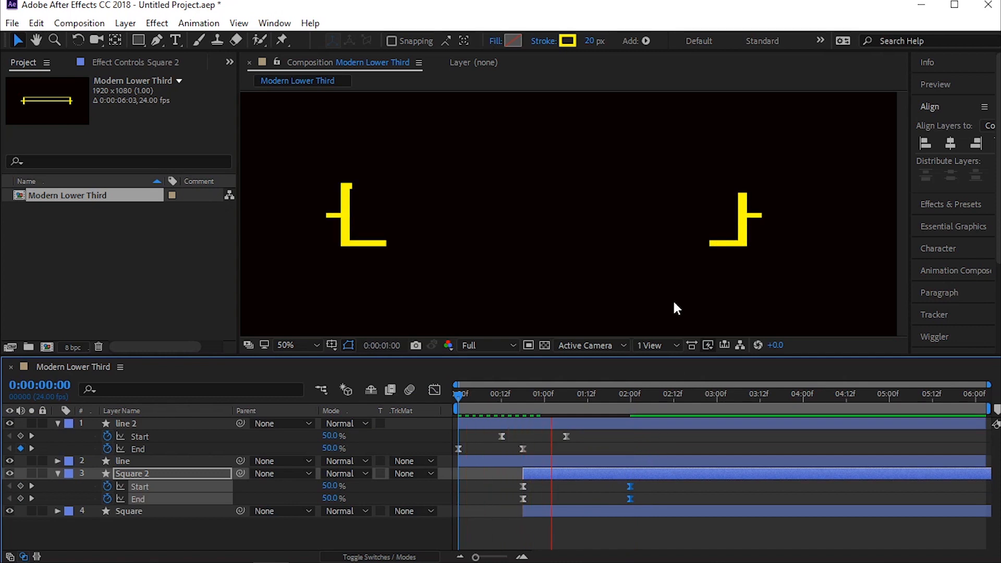
key(space)
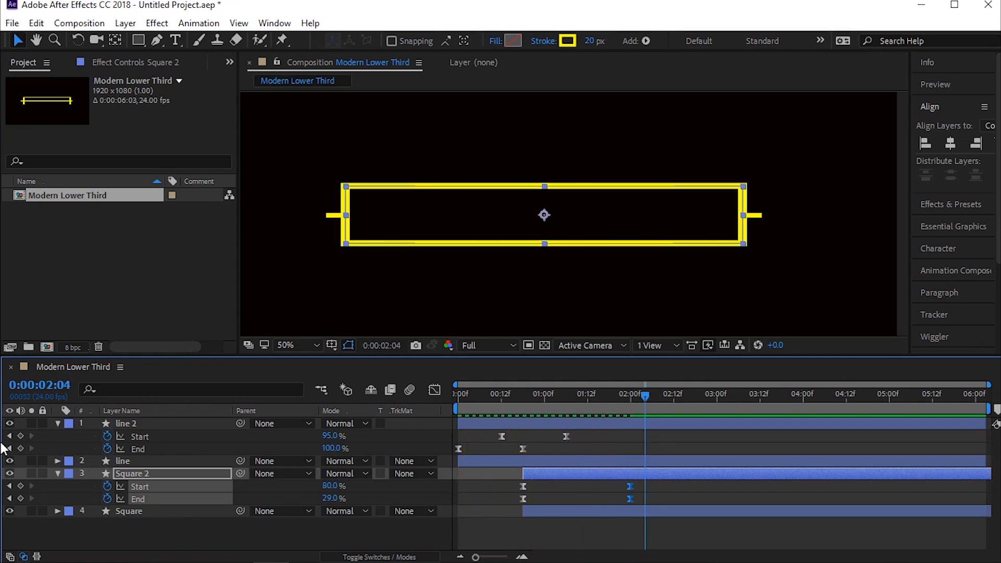
Step: Collapse the layers and add a text layer reading "Anime Boom"
key(ctrl+a)
click(57, 424)
click(138, 502)
right_click(148, 498)
mouse_move(292, 337)
click(359, 355)
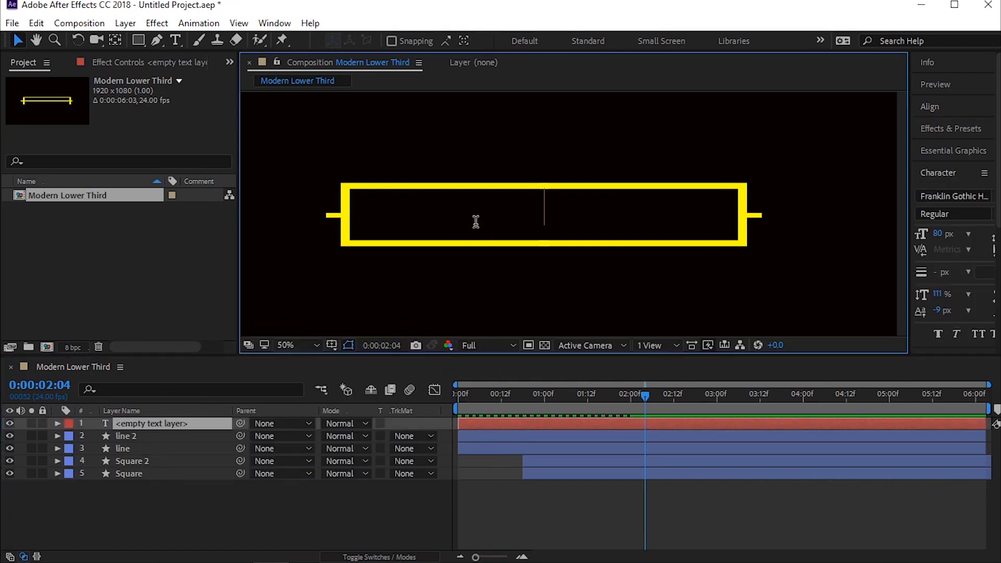
text(Anime)
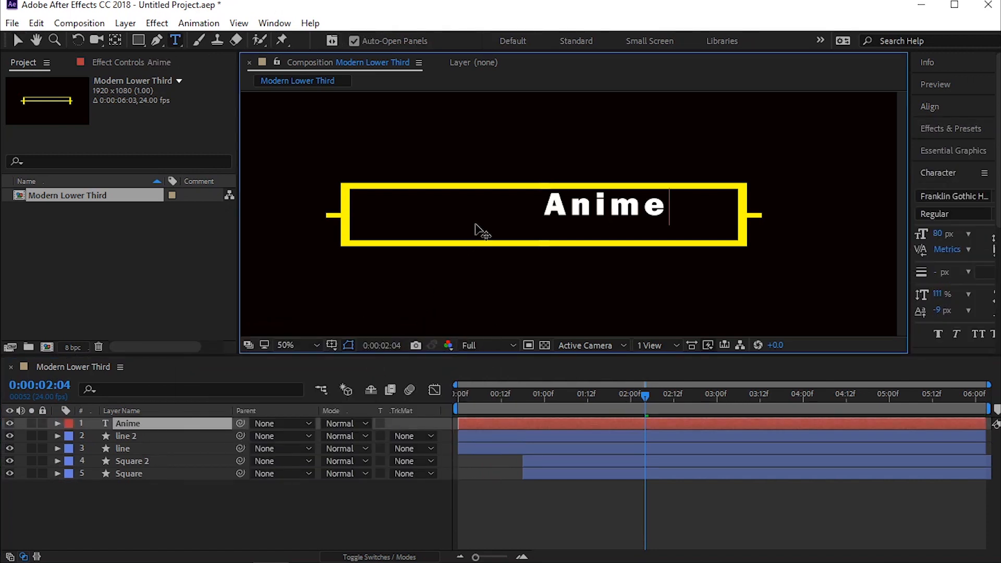
text( N)
key(BackSpace)
text(Boom)
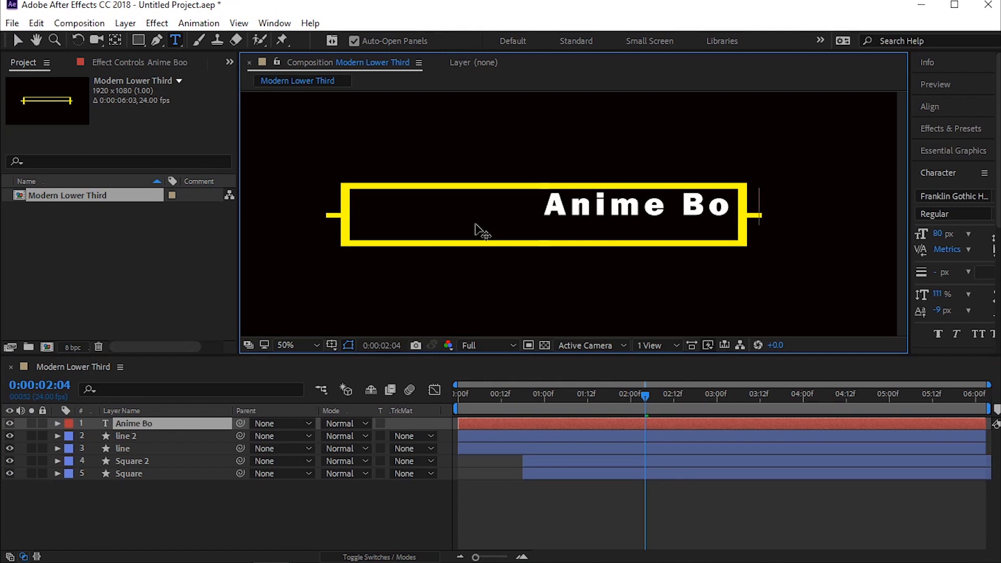
Step: Set the title's size to 94 px, centre its anchor point and position the text inside the yellow frame
key(ctrl+Return)
key(ctrl+alt+Home)
key(v)
drag(629, 206, 486, 213)
drag(937, 234, 949, 234)
click(621, 215)
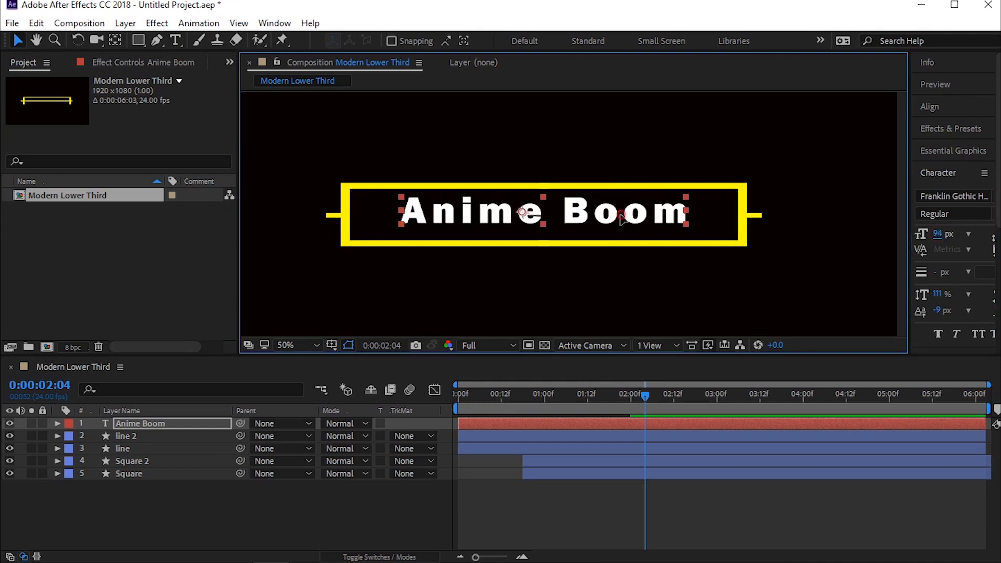
drag(621, 215, 618, 214)
key(ctrl+alt+Home)
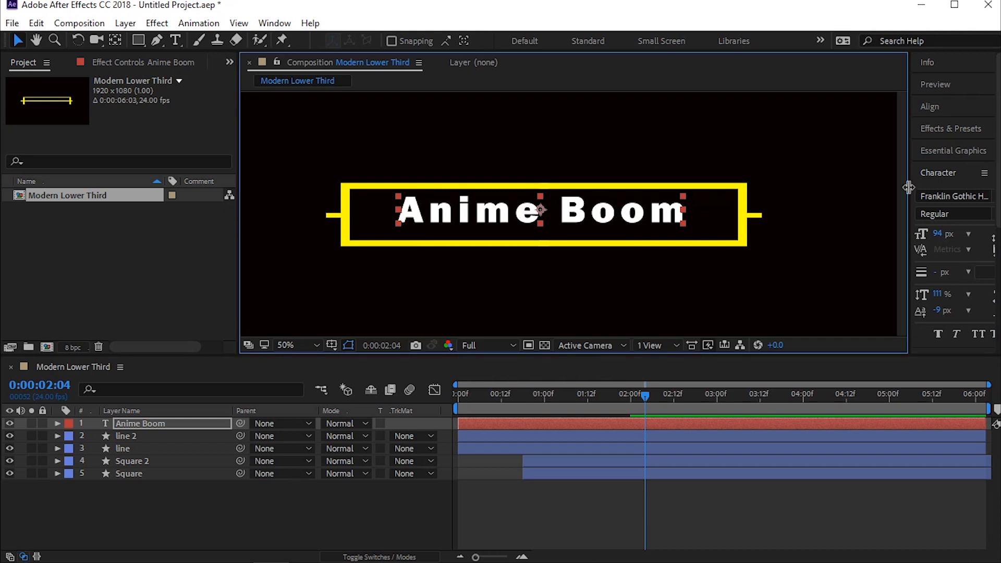
Step: Try the Gill Sans Ultra Bold font on the "Anime Boom" title
drag(908, 186, 807, 186)
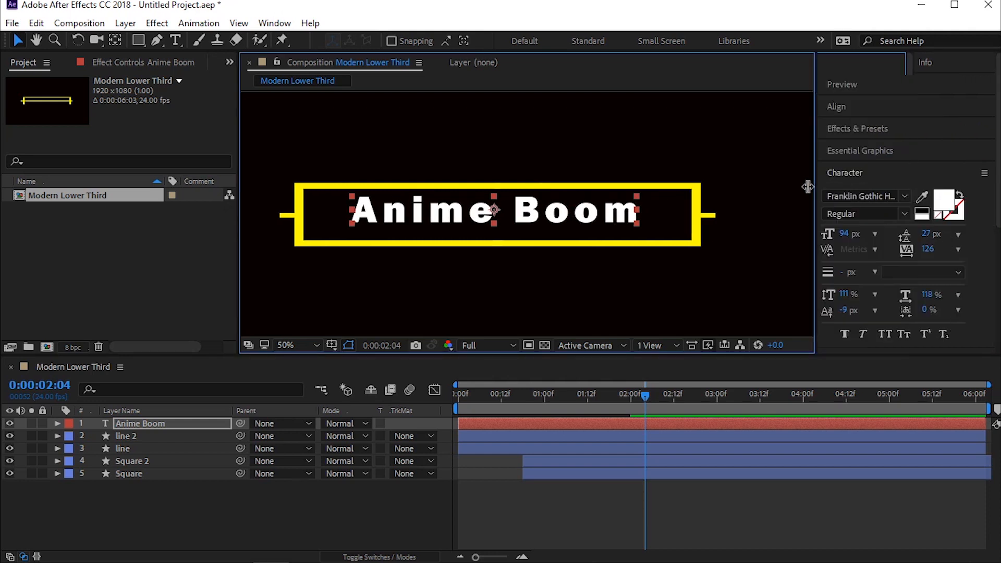
click(857, 193)
click(895, 196)
click(885, 253)
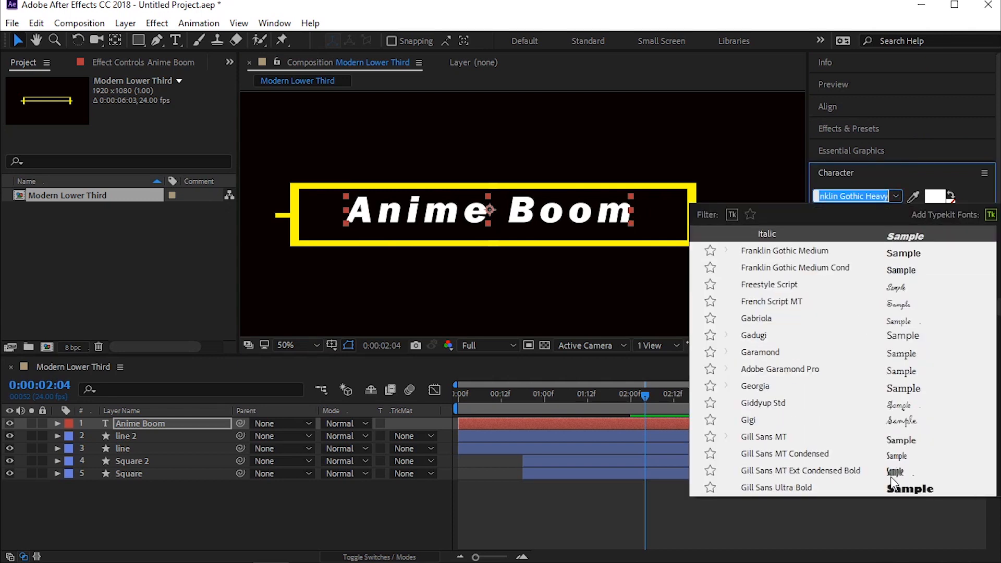
click(889, 482)
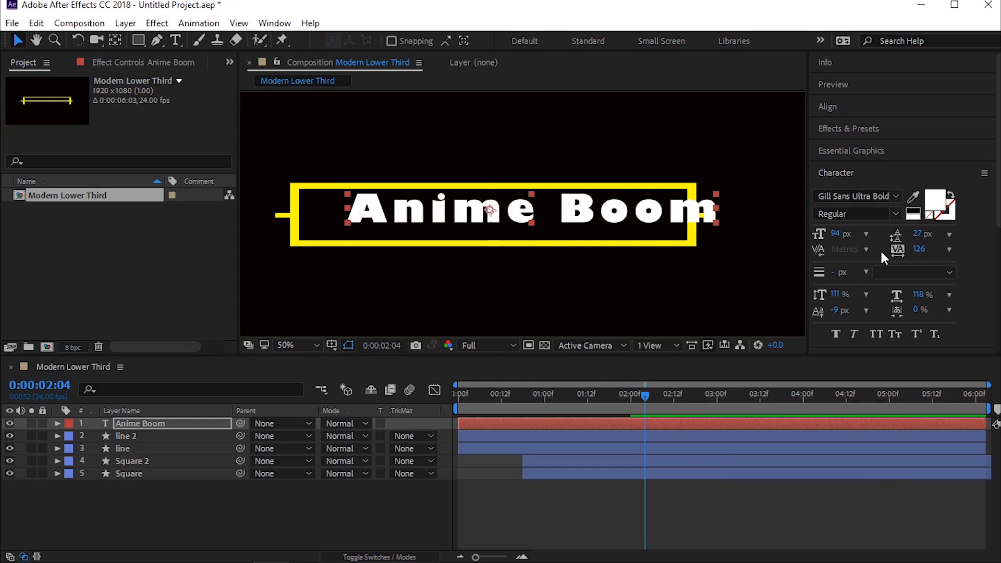
Step: Change the title's font to Eras Bold ITC and reposition the text centrally inside the yellow frame
click(887, 197)
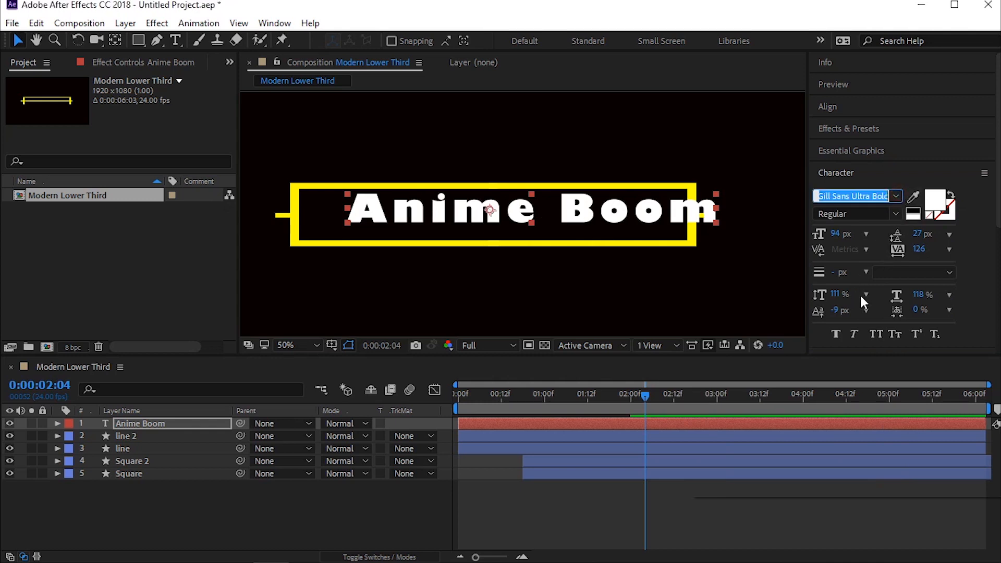
scroll(869, 290, up, 10)
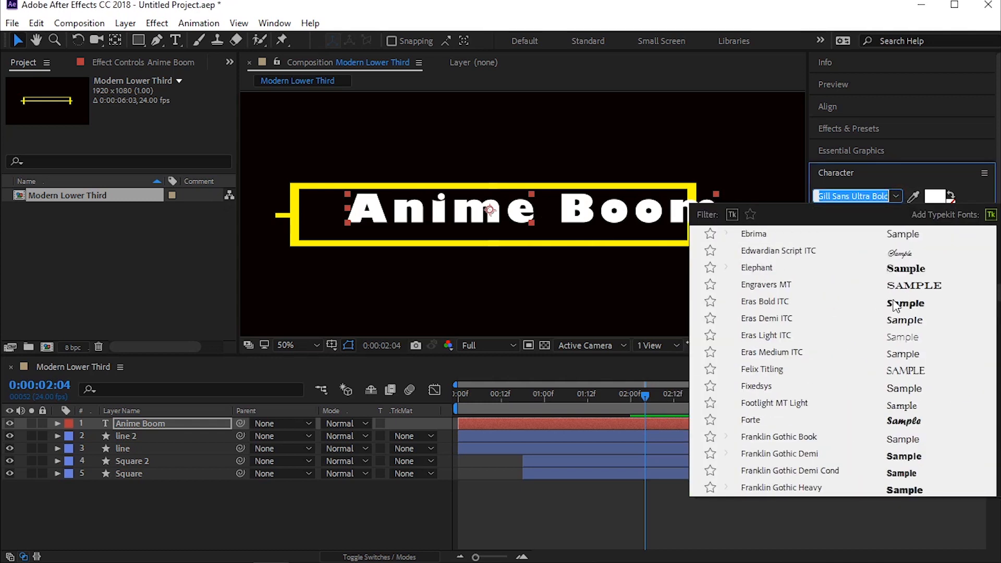
click(871, 286)
click(525, 211)
drag(523, 210, 520, 213)
Step: Make the Anime Boom text layer start at 0:00:00:07
click(217, 495)
drag(584, 388, 479, 381)
click(492, 422)
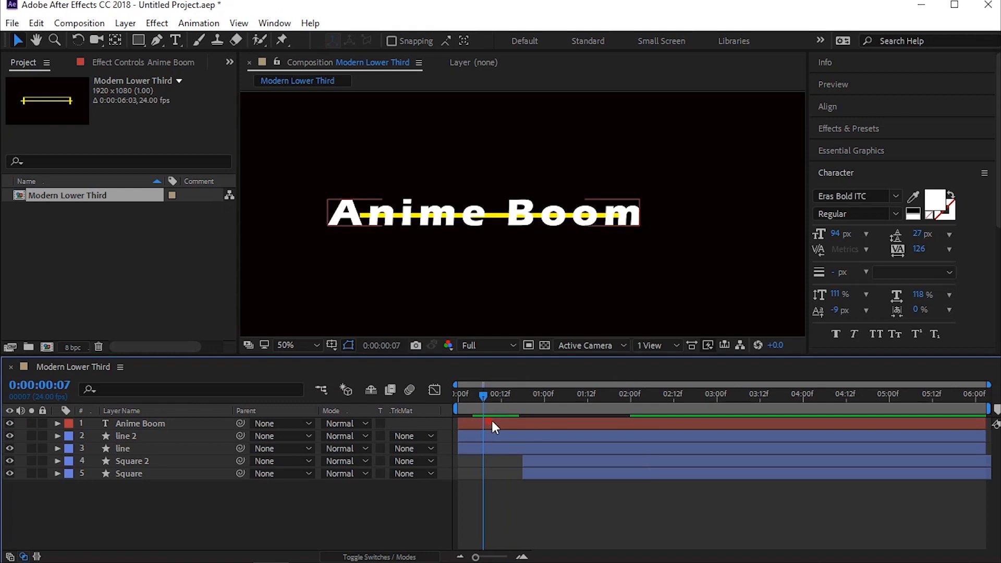
key(alt+bracketleft)
click(374, 502)
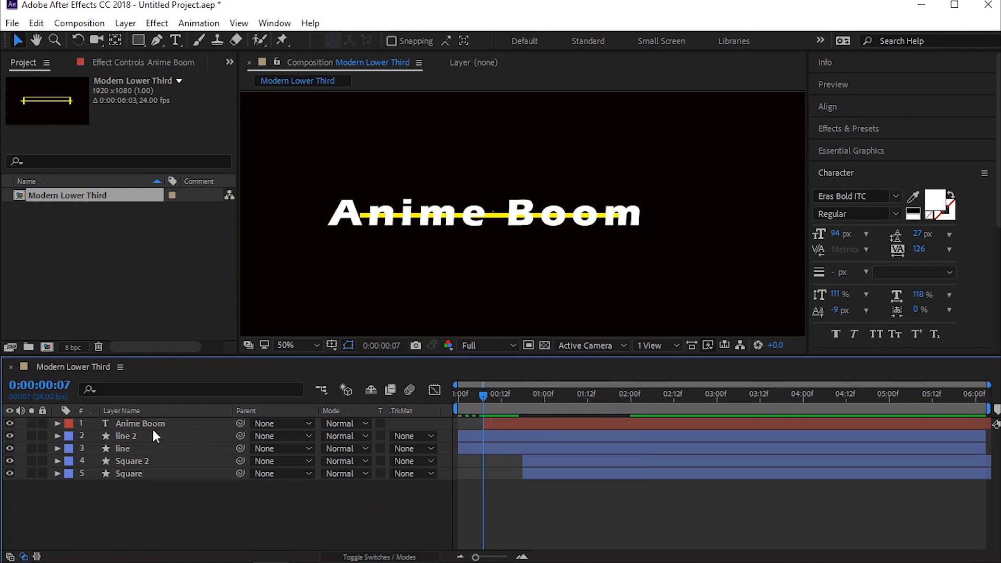
Step: Draw a rectangle on a new shape layer over the right half of the title and fill it with green 1DB200
click(138, 41)
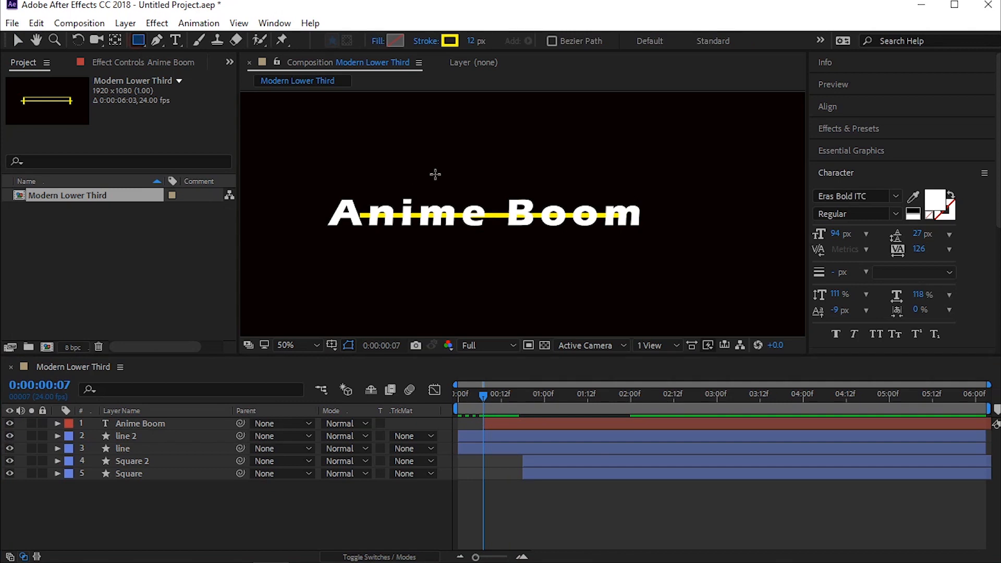
mouse_move(472, 191)
mouse_down()
mouse_move(489, 239)
mouse_move(656, 237)
mouse_up()
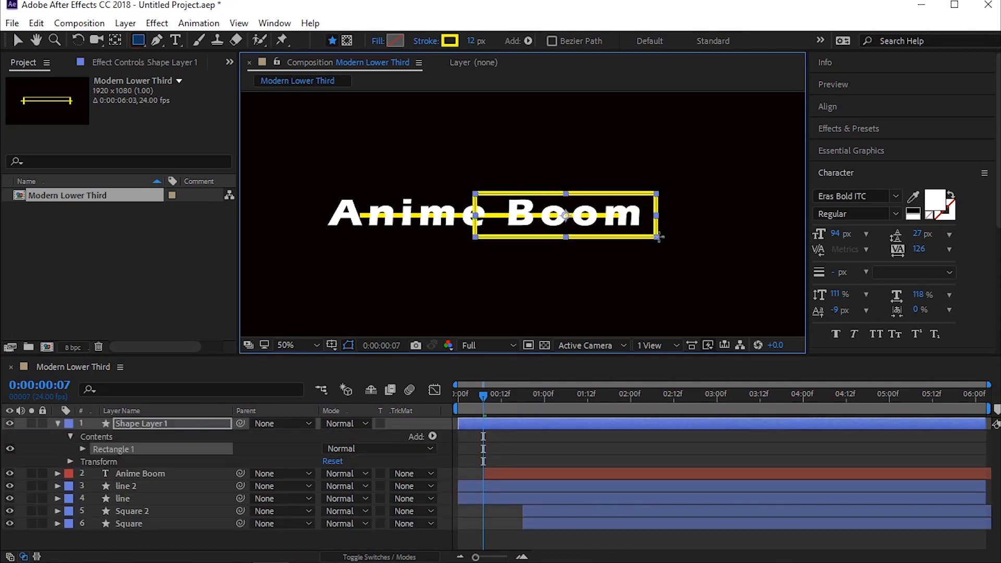
click(396, 40)
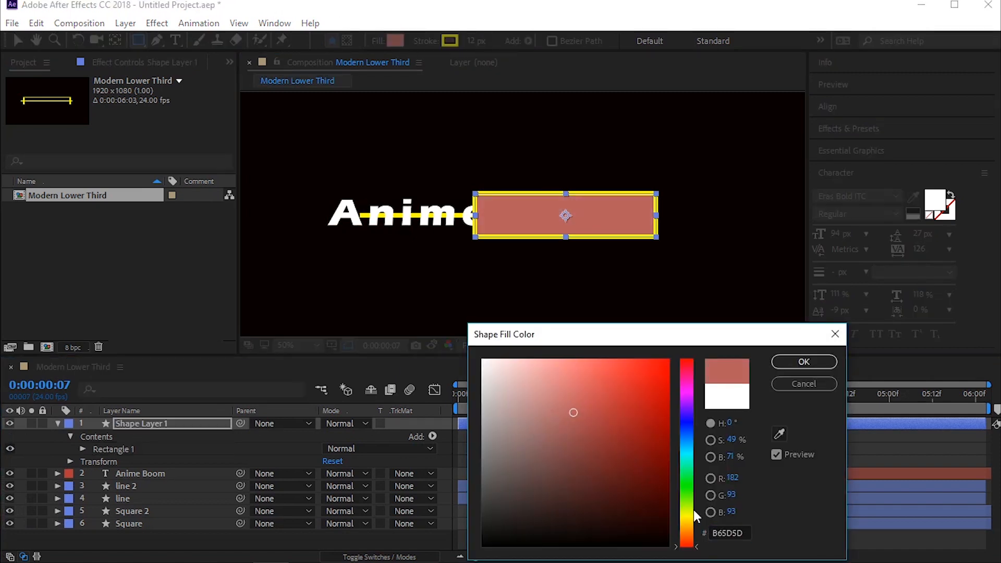
drag(694, 509, 694, 489)
click(668, 415)
click(804, 361)
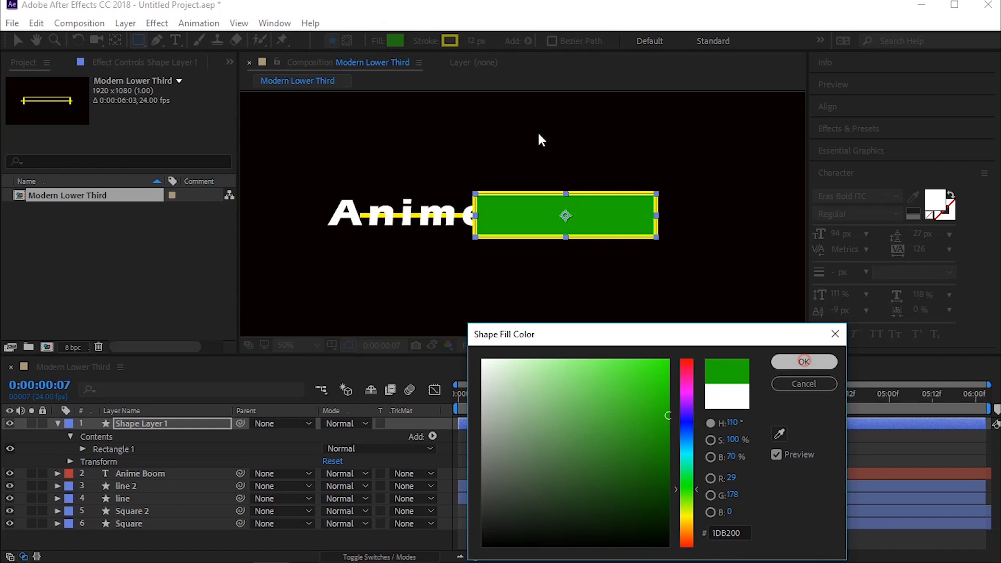
Step: Set the rectangle's stroke width to 0 px and its fill colour to white (FFFFFF)
click(478, 40)
text(0)
key(Return)
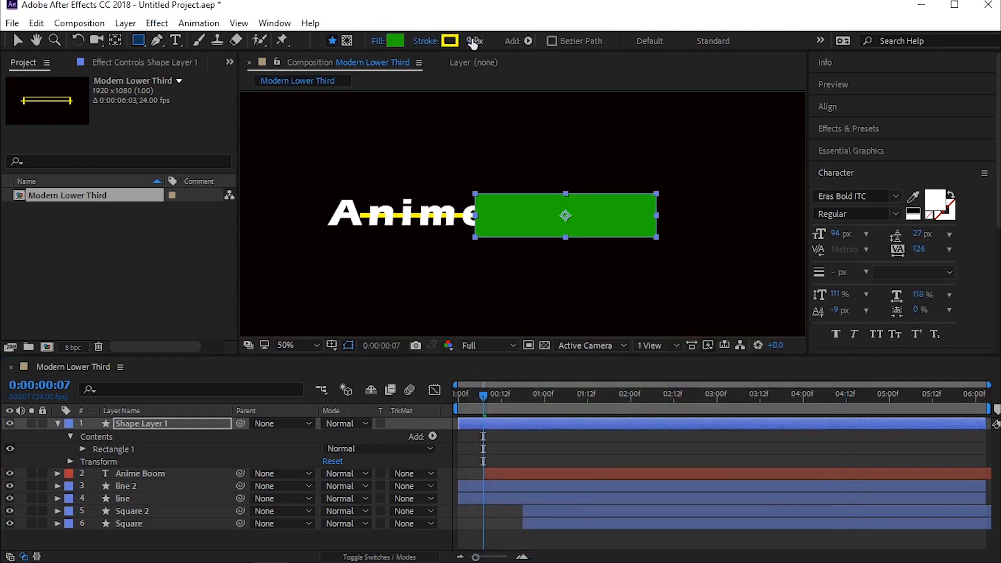
click(396, 40)
click(483, 360)
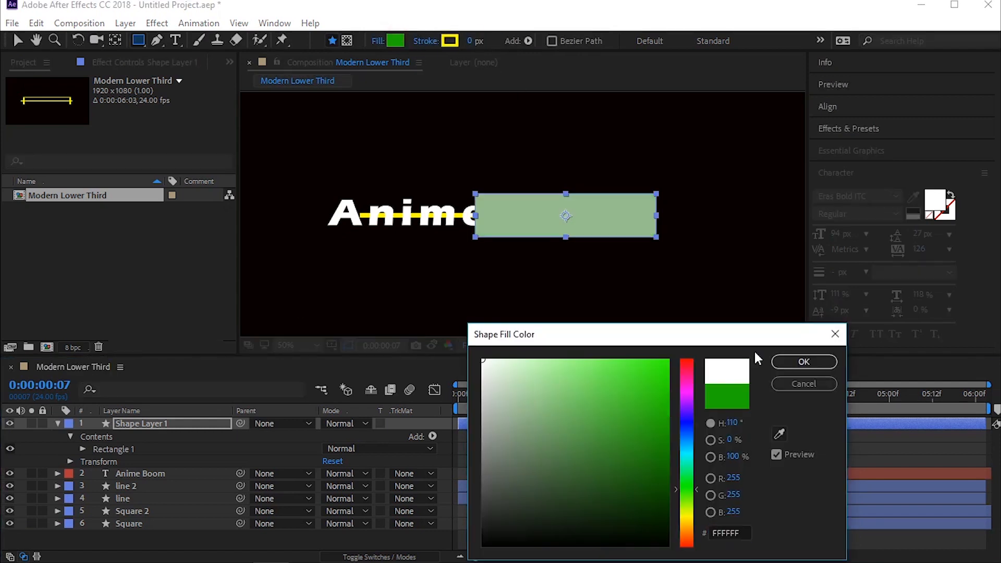
click(801, 362)
key(alt+Tab)
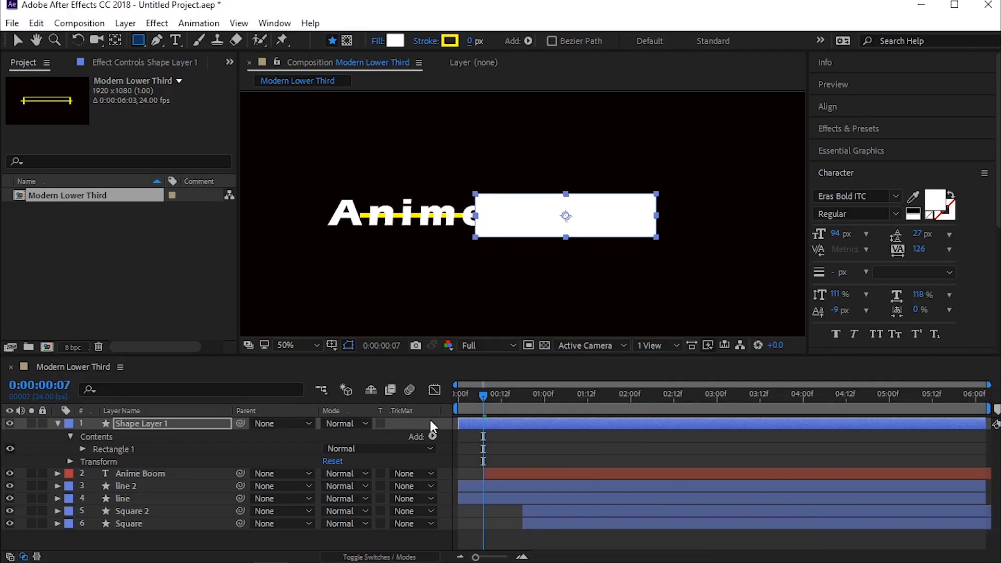
Step: Shift the rectangle's layer to start at 0:00:00:07, then move and widen the rectangle to cover the area right of the composition's centre
click(499, 471)
drag(488, 425, 518, 420)
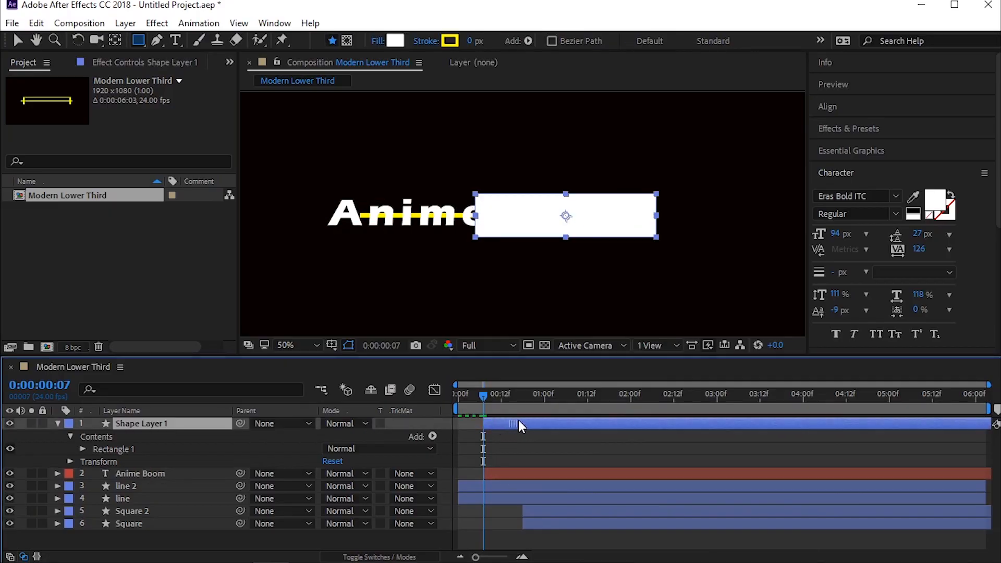
click(595, 222)
key(v)
drag(622, 215, 658, 211)
key(Return)
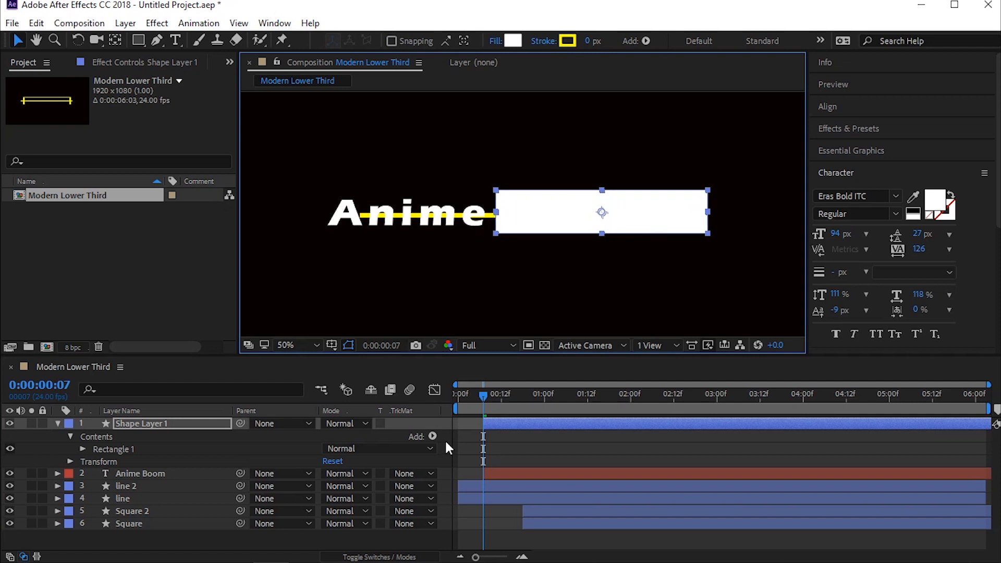
Step: Rename the rectangle's layer "matte" and use it as the Alpha Matte of the Anime Boom layer
drag(482, 400, 508, 395)
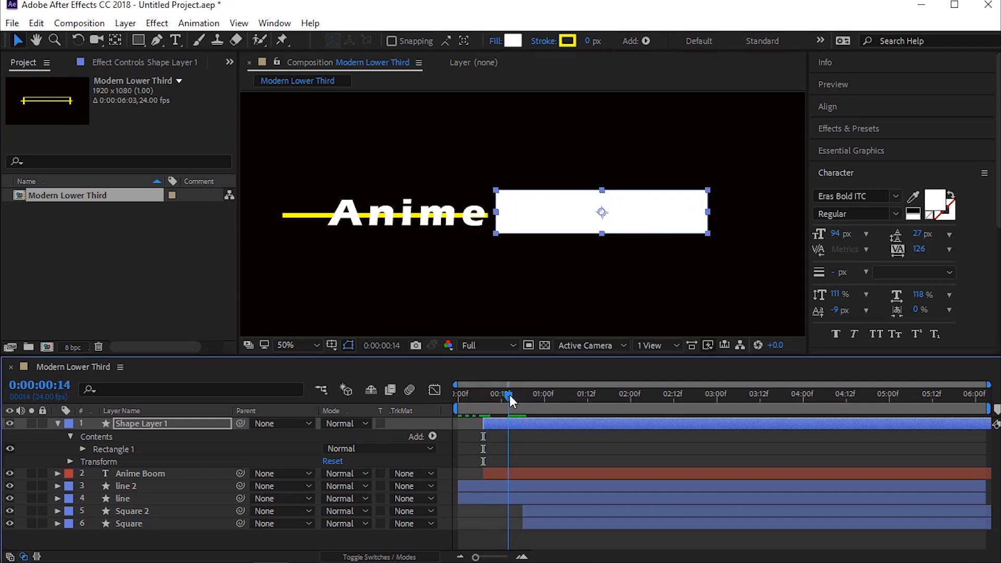
key(Return)
text(matte)
key(Return)
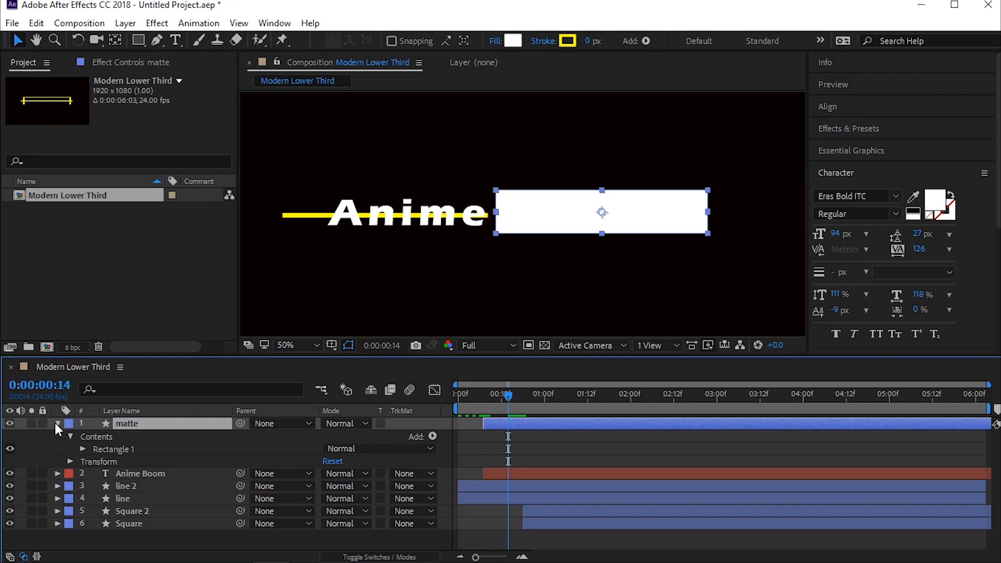
click(57, 423)
click(396, 436)
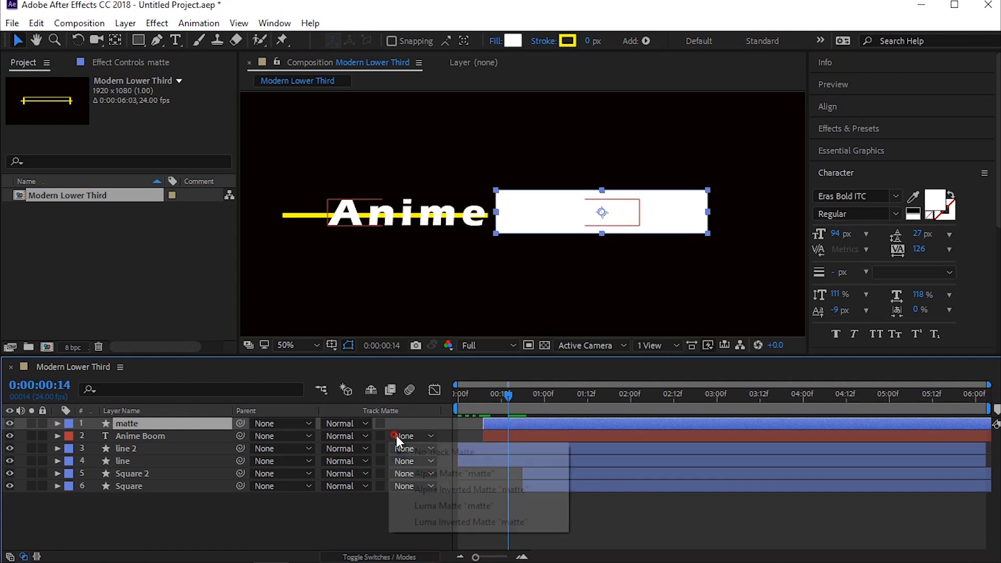
click(441, 474)
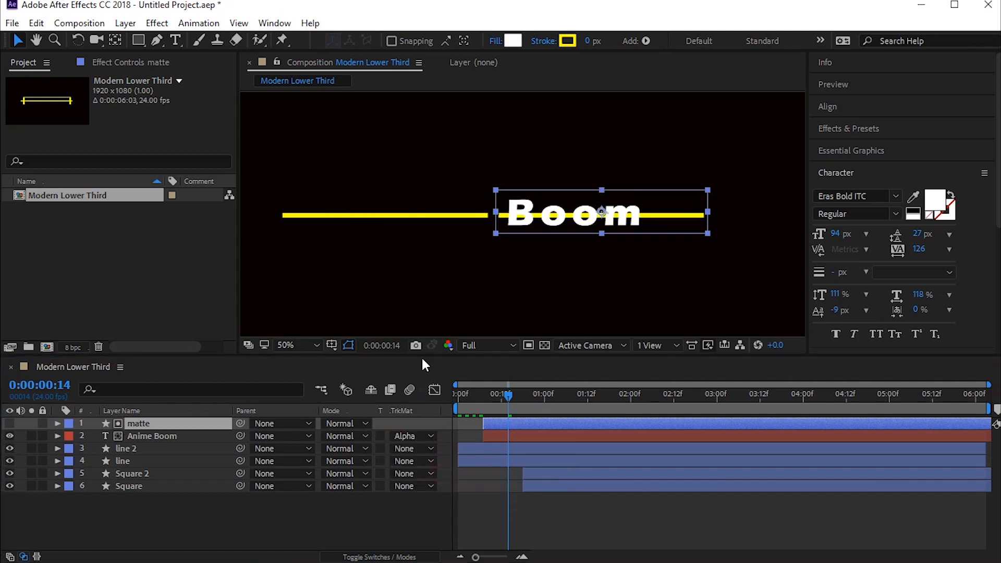
Step: Shift the matte and Anime Boom layers together to start at 0:00:00:14
click(504, 436)
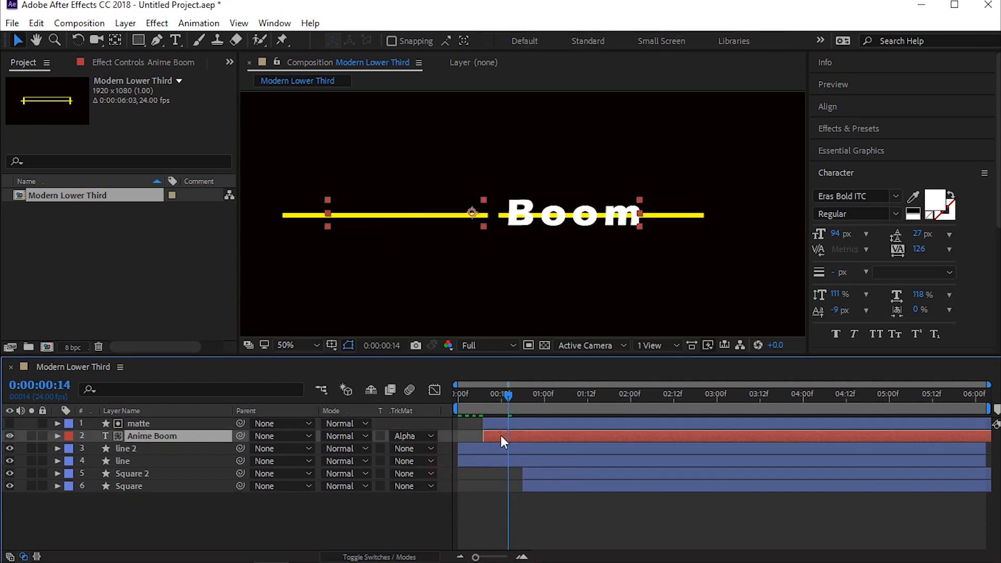
key(p)
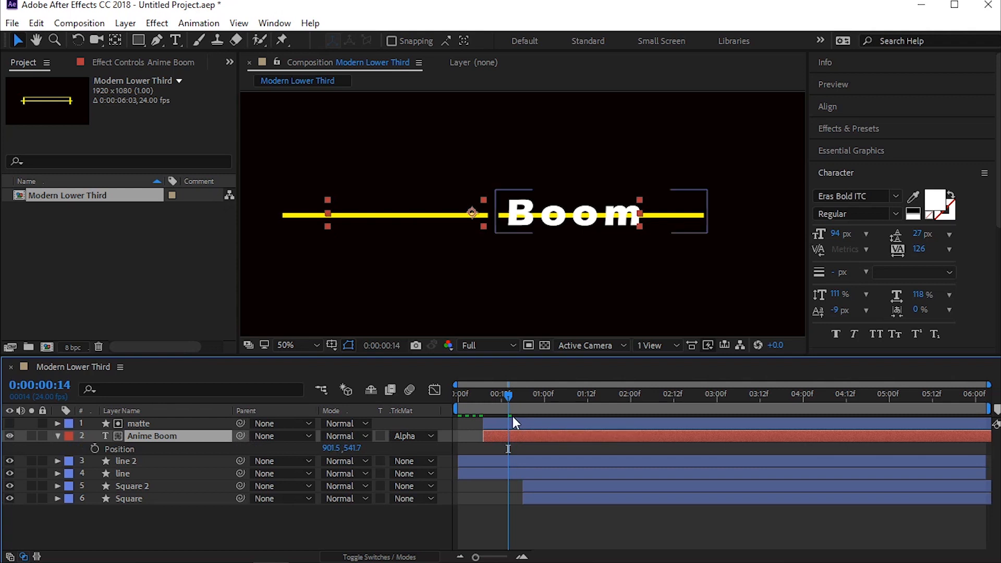
click(499, 396)
mouse_move(497, 397)
mouse_down()
mouse_move(487, 398)
mouse_move(507, 398)
mouse_up()
ctrl+click(521, 421)
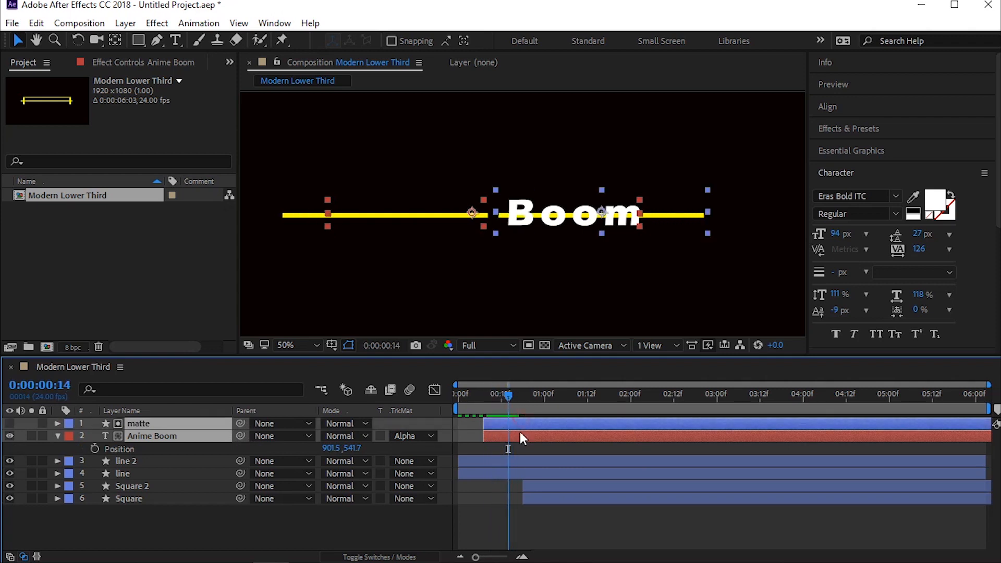
drag(522, 436, 530, 436)
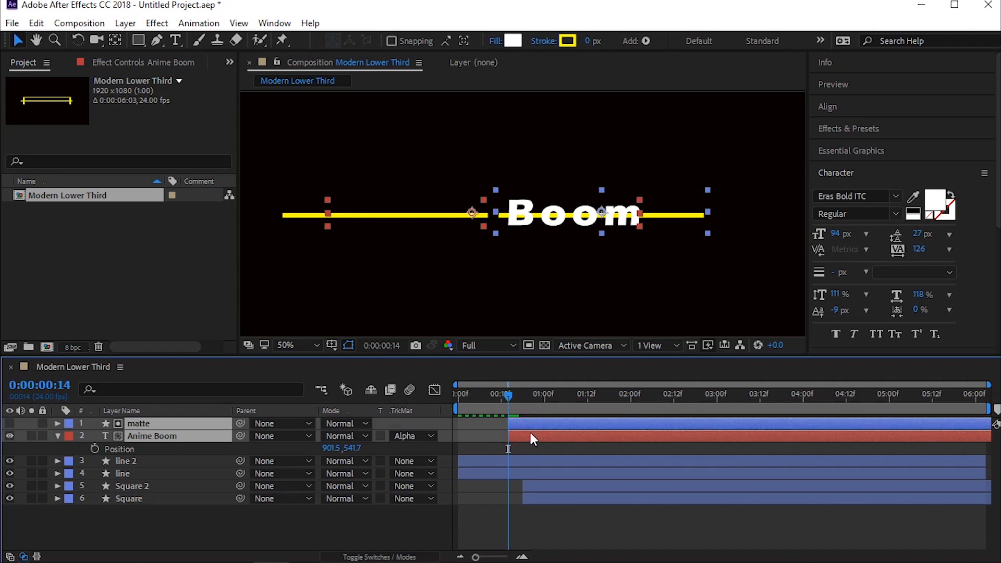
Step: Keyframe the title's Position from 477.5, 541.7 at 0:00:00:14 to 901.5, 541.7 at 0:00:01:18 and preview the slide
click(159, 440)
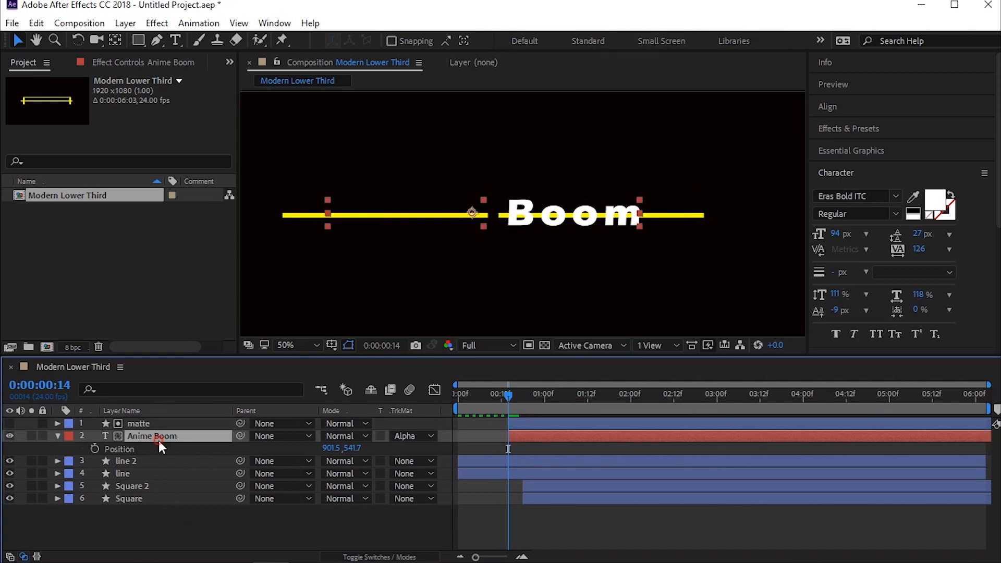
key(p)
key(p)
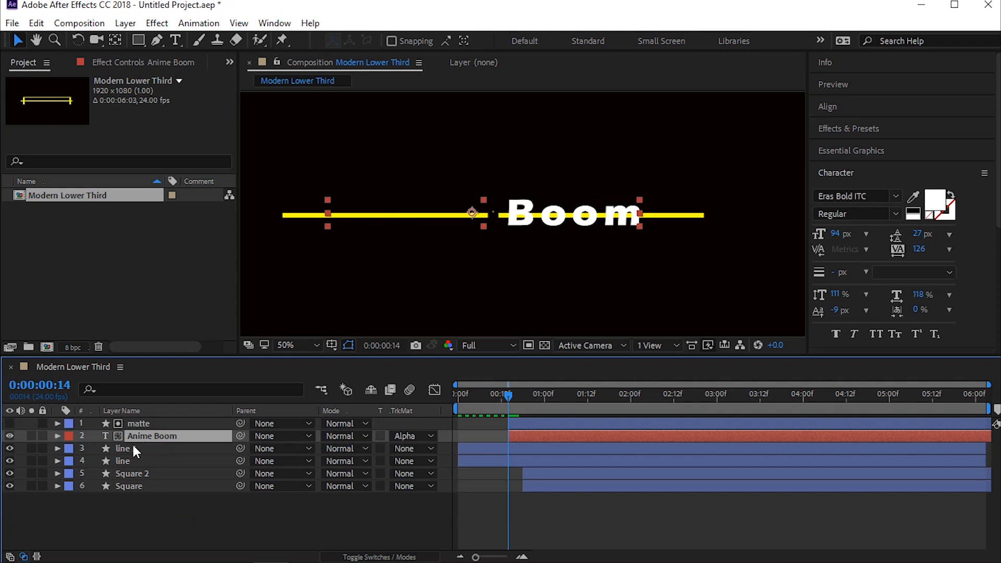
click(95, 448)
drag(508, 394, 609, 401)
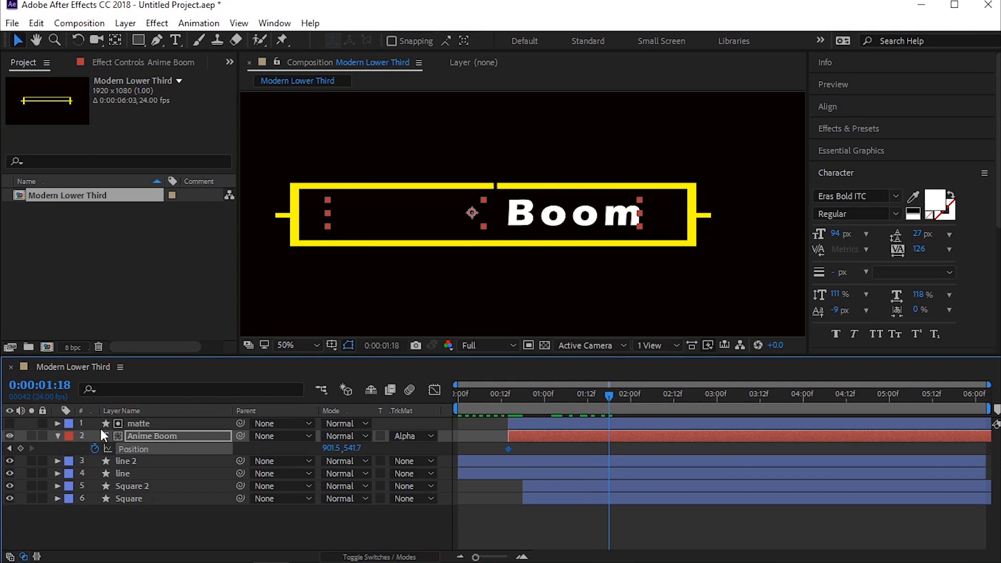
drag(602, 399, 509, 397)
drag(587, 225, 428, 228)
key(Home)
key(space)
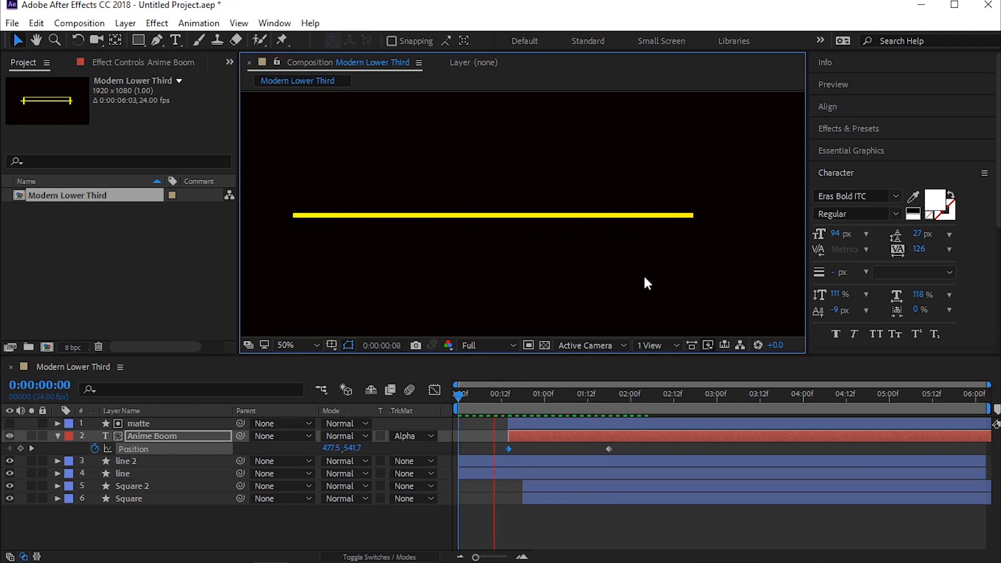
key(space)
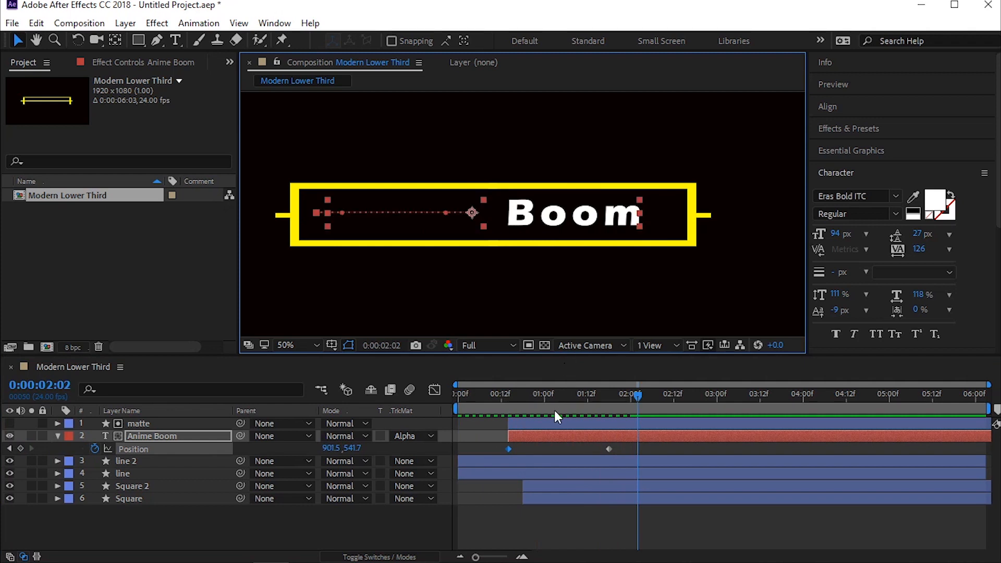
Step: Pull the matte's left edge in to the inner end of the right yellow line and check the reveal at 0:00:00:18
drag(524, 404, 511, 404)
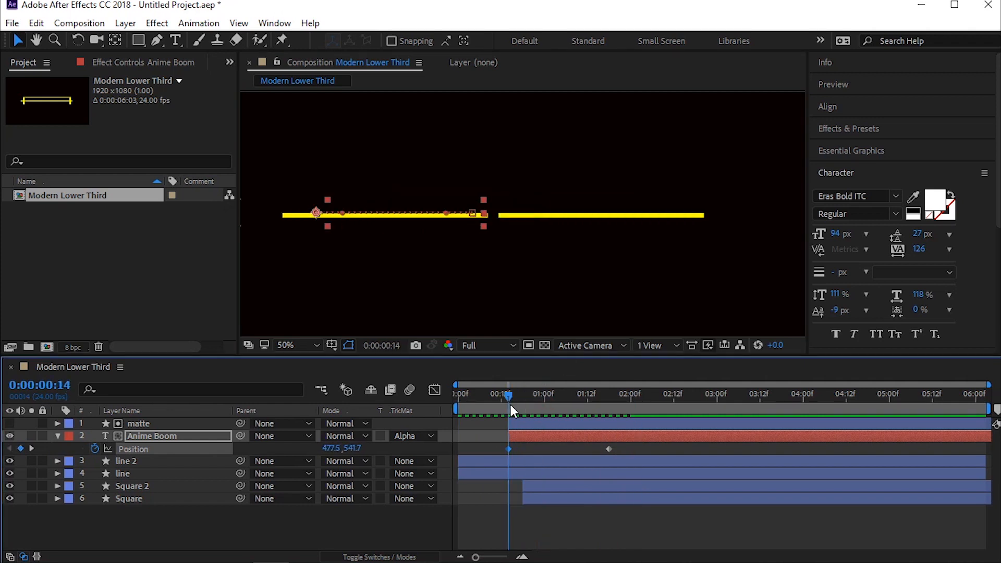
click(537, 422)
scroll(516, 217, up, 1)
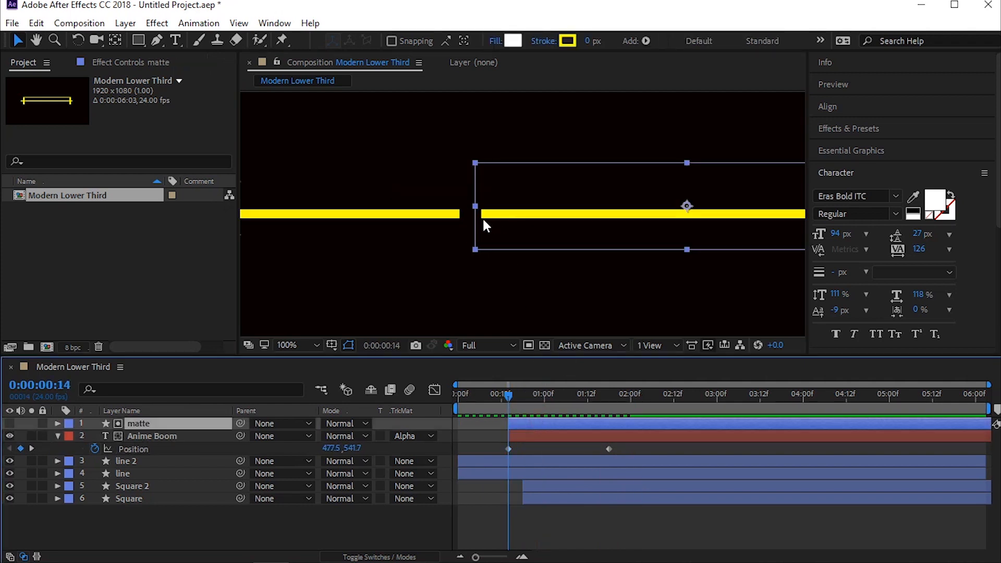
drag(474, 206, 484, 210)
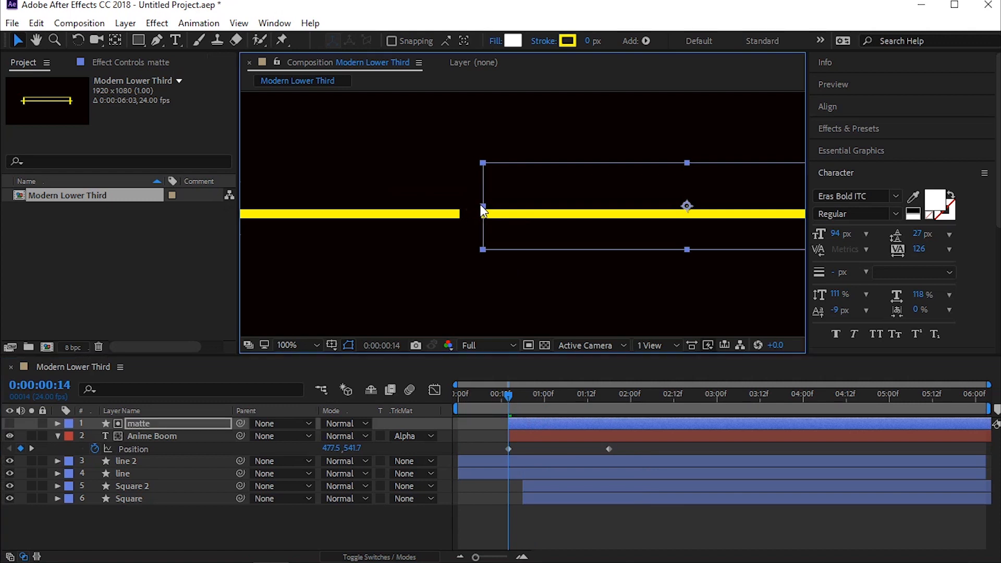
drag(513, 399, 527, 397)
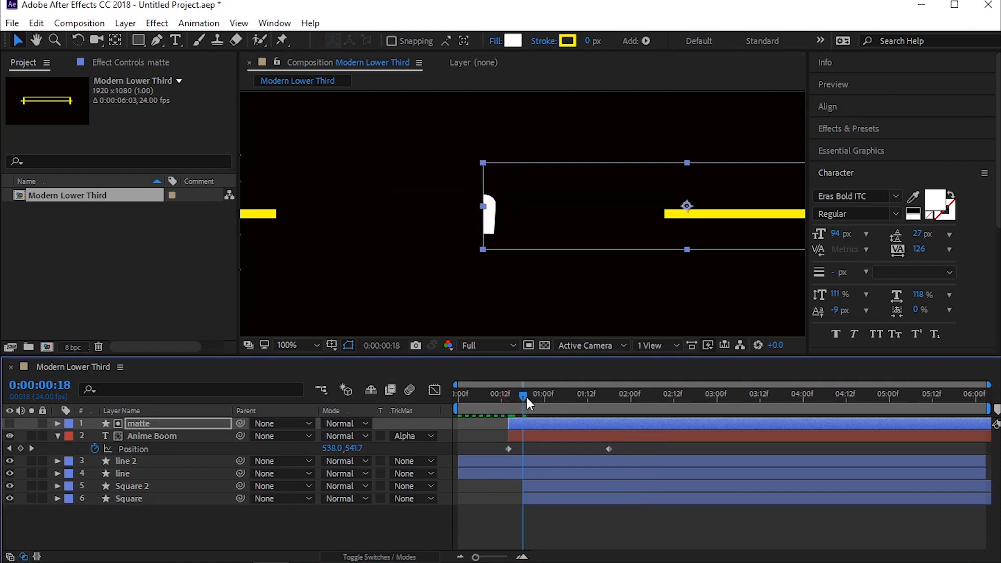
Step: Apply Easy Ease to both Position keyframes of the Anime Boom layer
key(space)
key(space)
drag(640, 452, 504, 449)
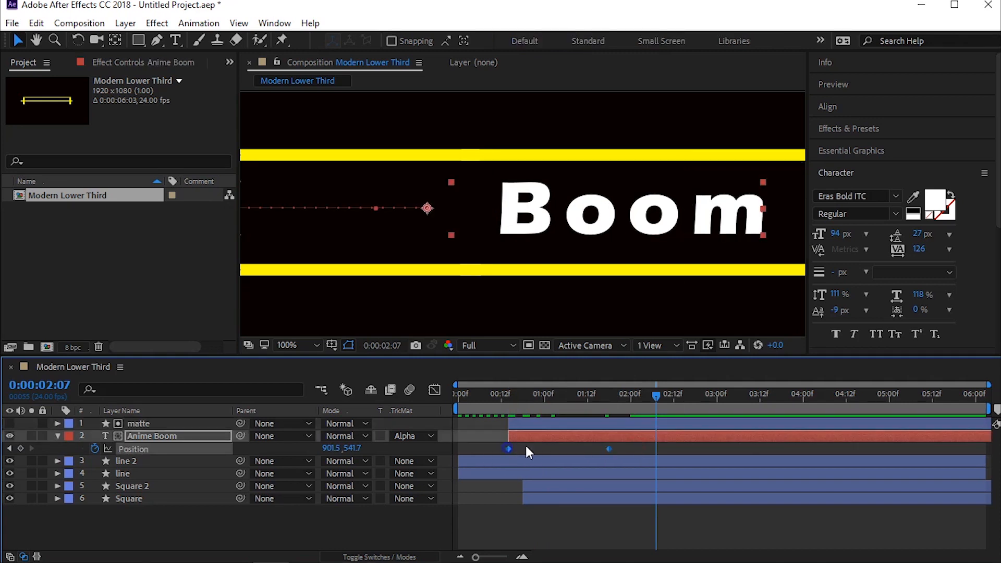
right_click(508, 449)
click(535, 444)
click(719, 340)
Step: Reshape the speed graph of the Anime Boom Position keyframes so the slide peaks early and eases out slowly
click(435, 390)
drag(642, 504, 508, 527)
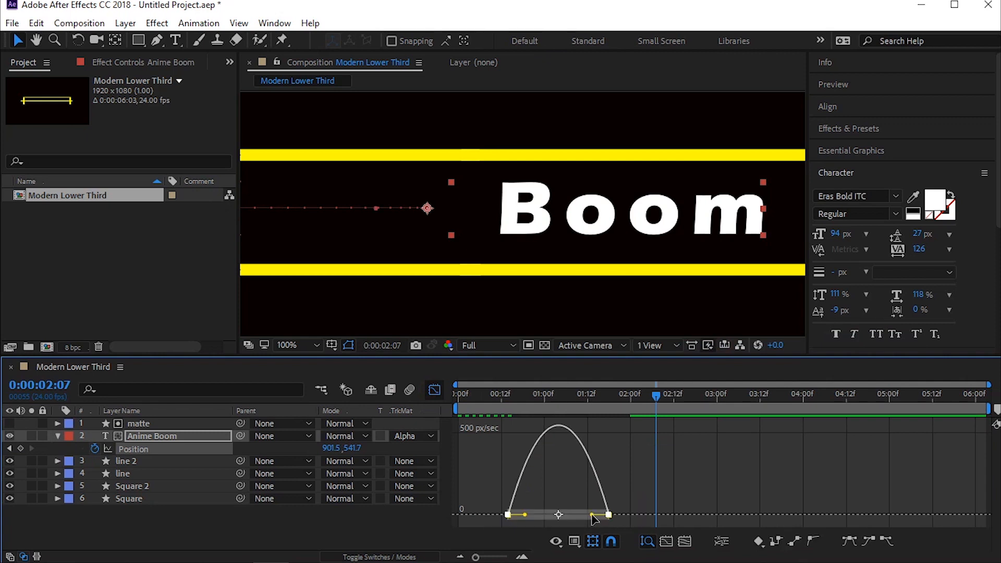
drag(574, 514, 529, 517)
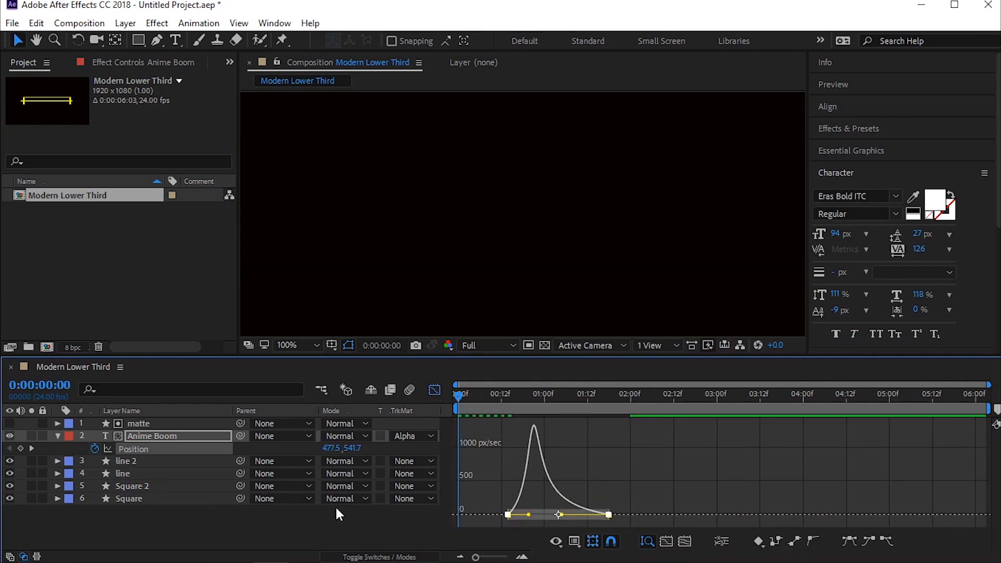
click(435, 390)
Step: Duplicate the Anime Boom and matte layers together and scrub through the reveal to 0:00:01:18
click(142, 433)
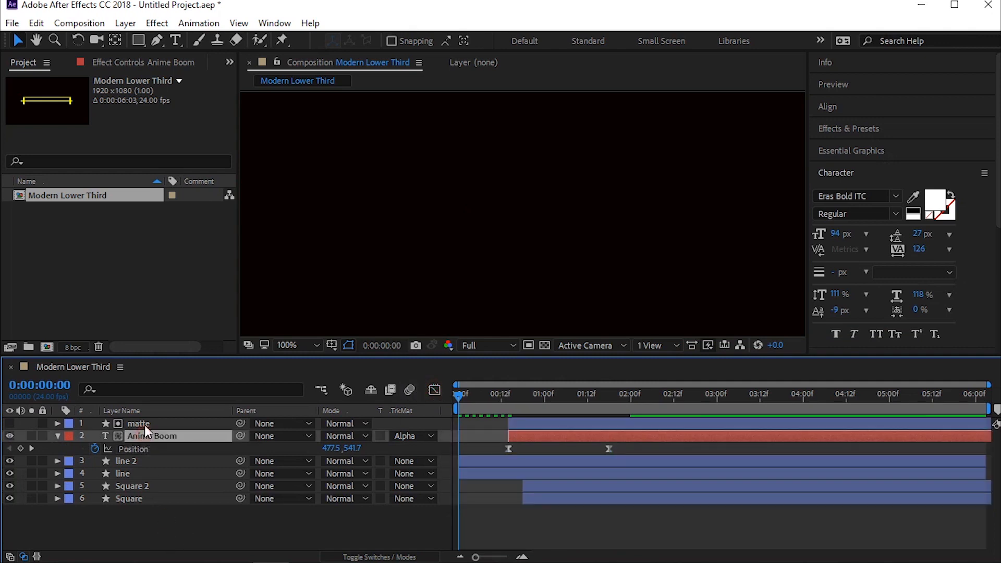
shift+click(145, 425)
key(ctrl+d)
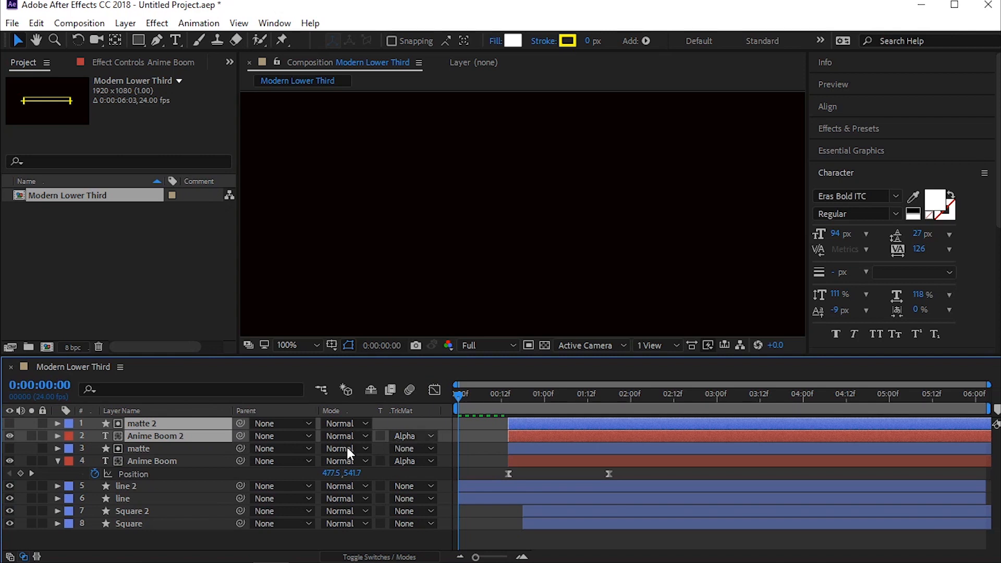
drag(502, 406, 599, 409)
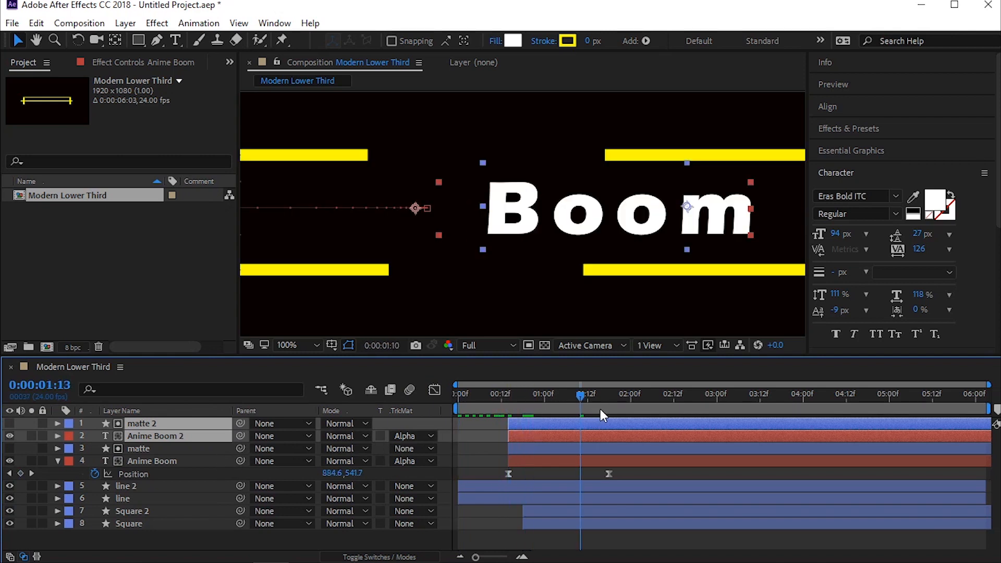
scroll(574, 270, down, 2)
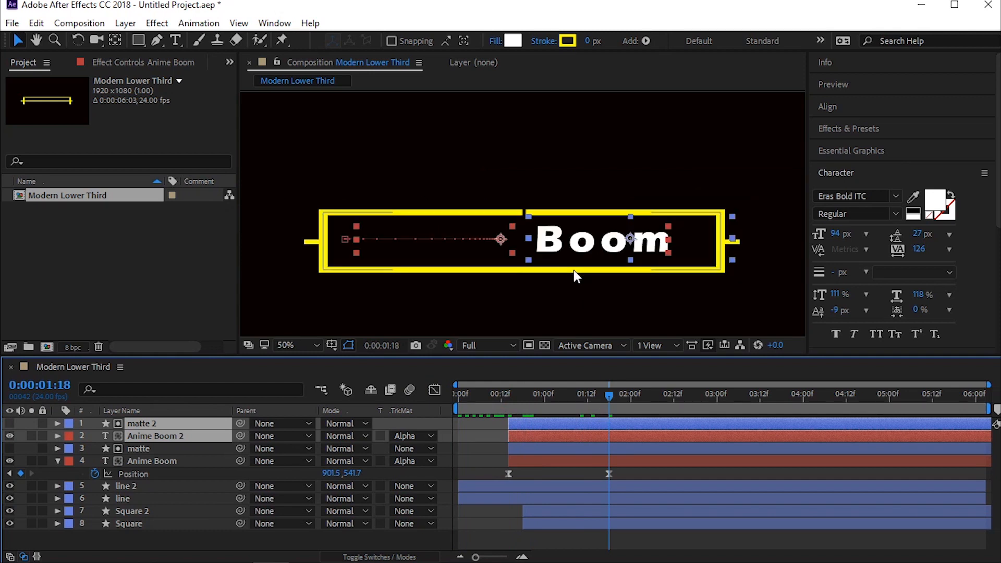
Step: Reveal the Position of Anime Boom 2 and set its keyframe at 0:00:00:14 to 1309.5, 541.7
click(171, 437)
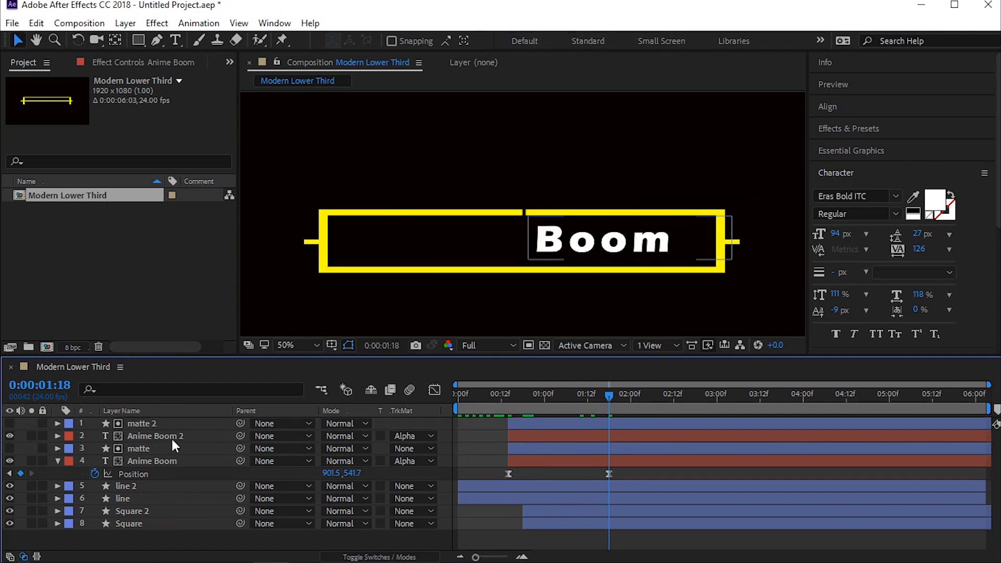
key(p)
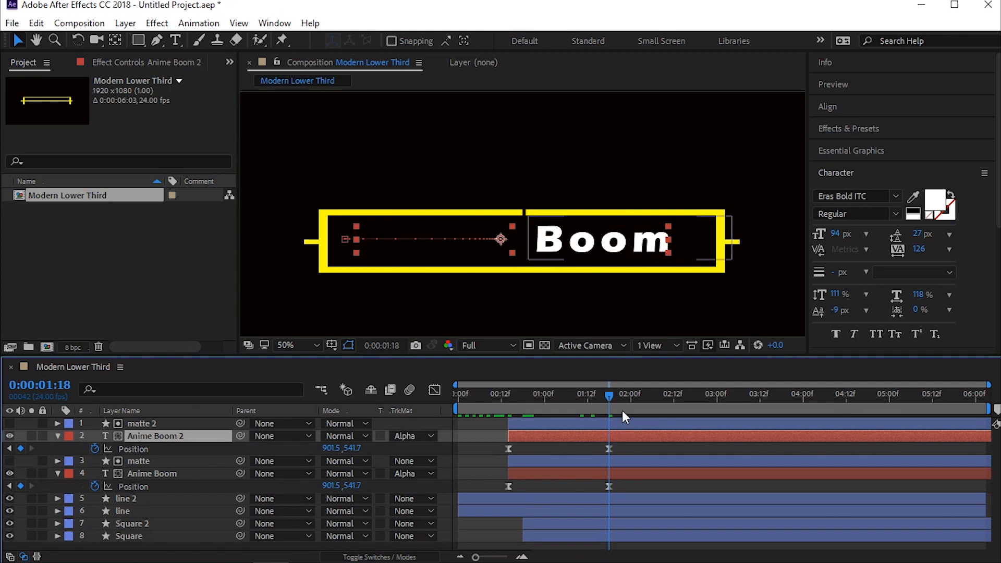
drag(614, 400, 511, 410)
scroll(570, 268, down, 2)
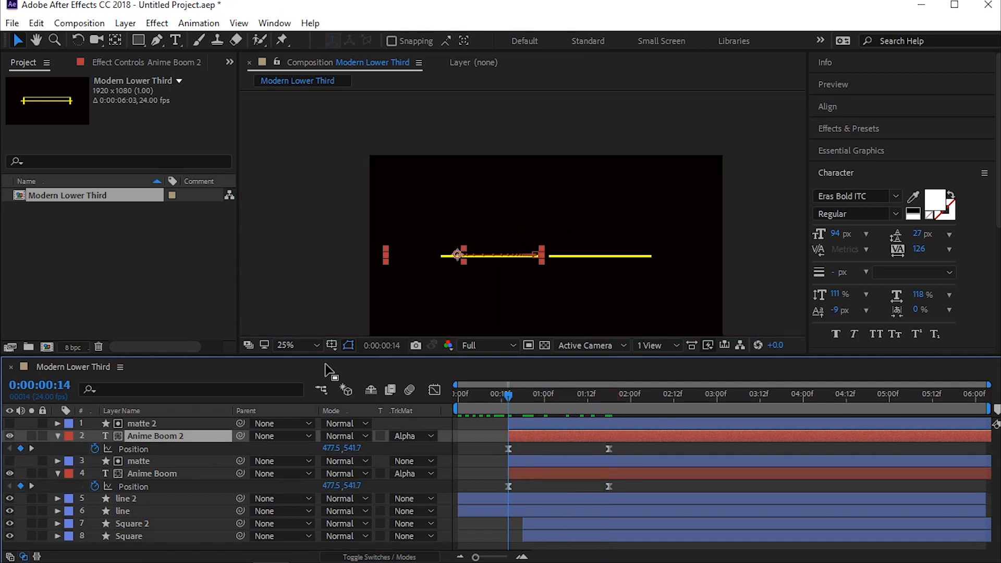
drag(327, 450, 232, 435)
click(543, 433)
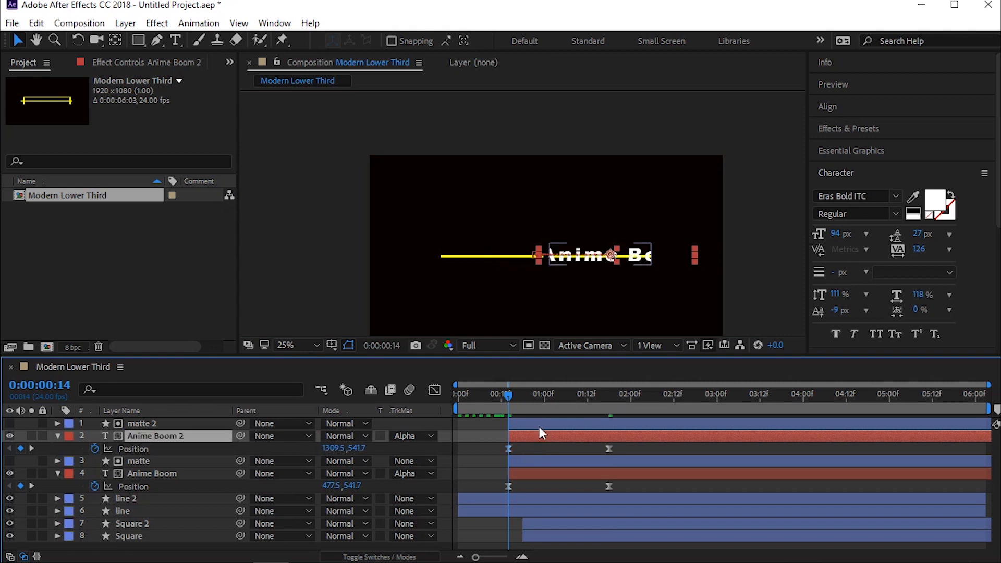
Step: Switch the track matte of Anime Boom 2 to Alpha Inverted Matte "matte 2"
click(388, 436)
click(405, 436)
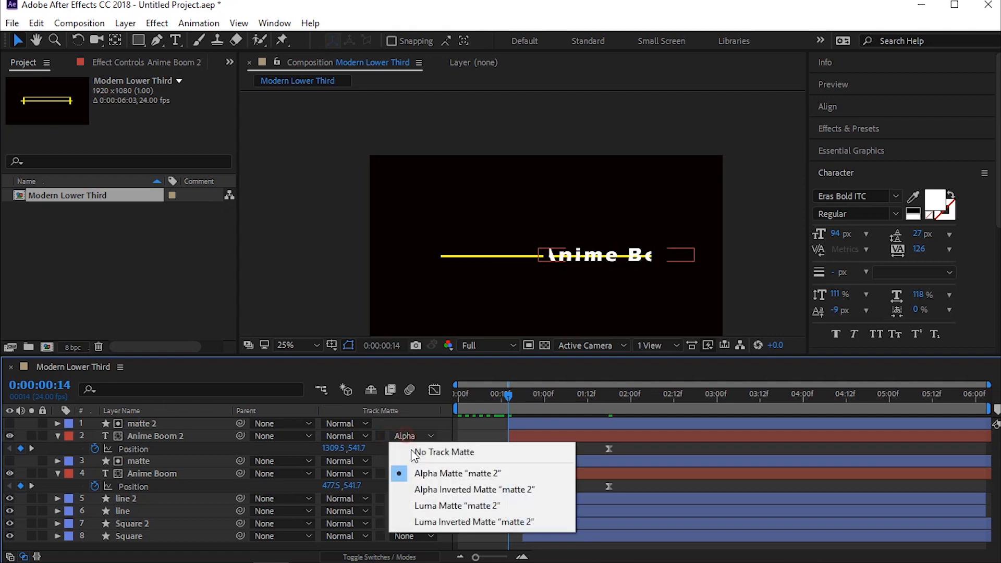
click(424, 493)
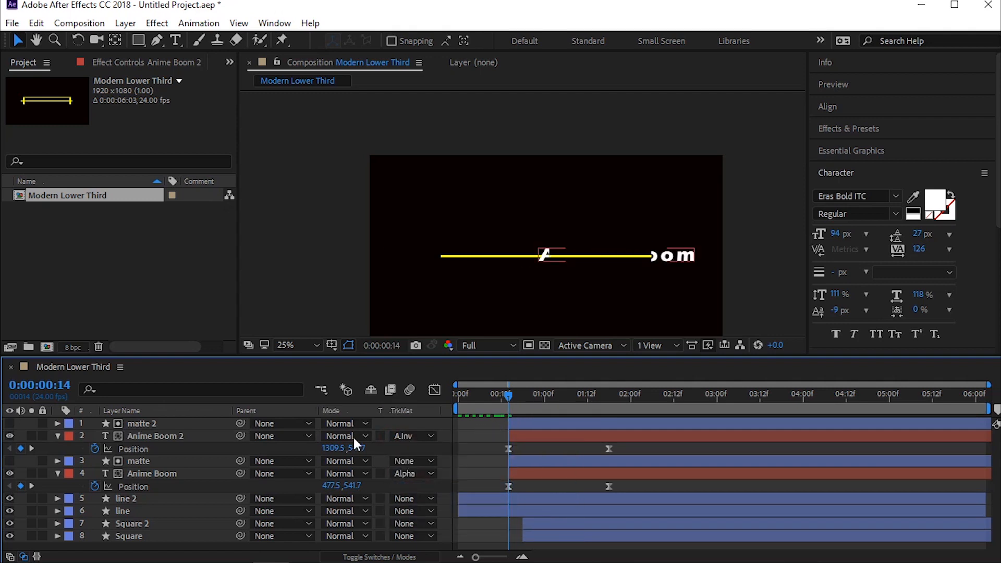
Step: Set the Position of Anime Boom 2 at 0:00:00:14 to 1869.5, 541.7 and preview the slide
drag(334, 448, 701, 430)
key(space)
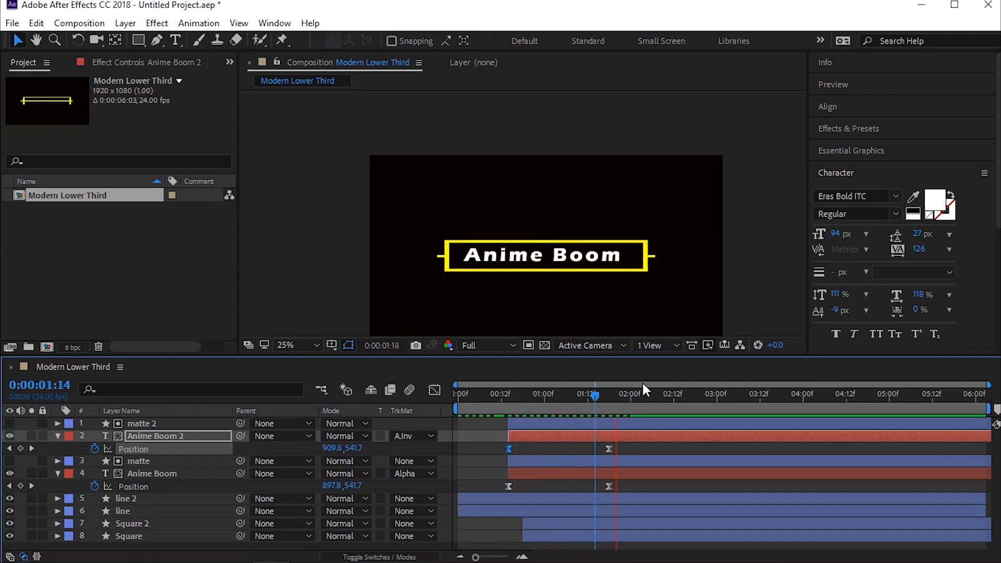
drag(628, 395, 513, 384)
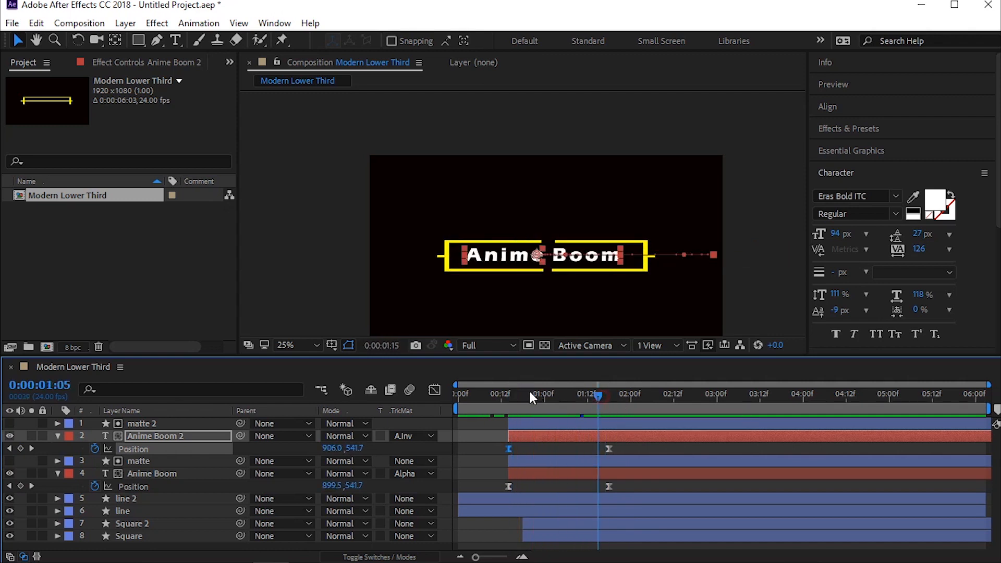
click(507, 389)
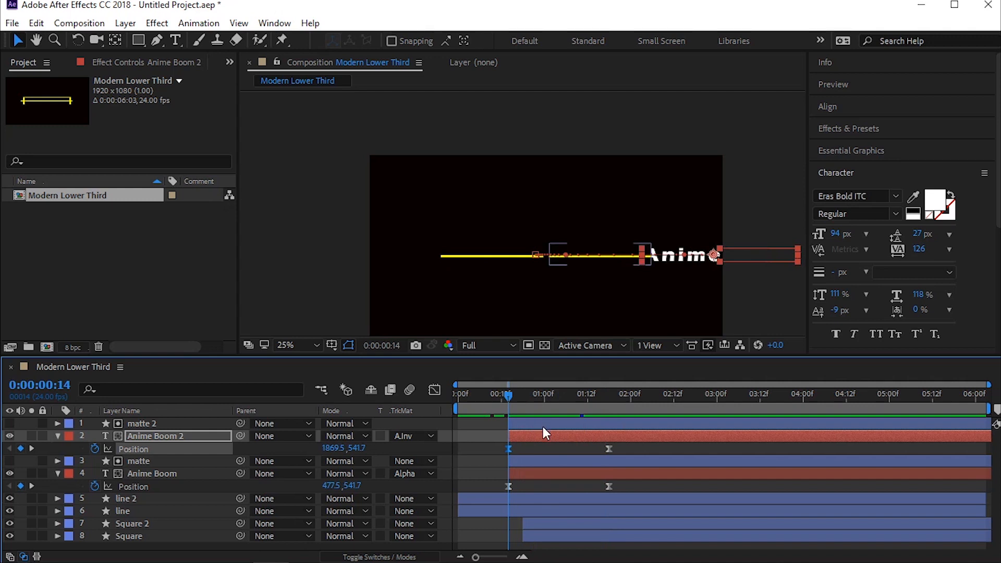
Step: Move matte 2's anchor point to its left edge and stretch its right edge beyond the composition's right side
click(181, 437)
click(161, 424)
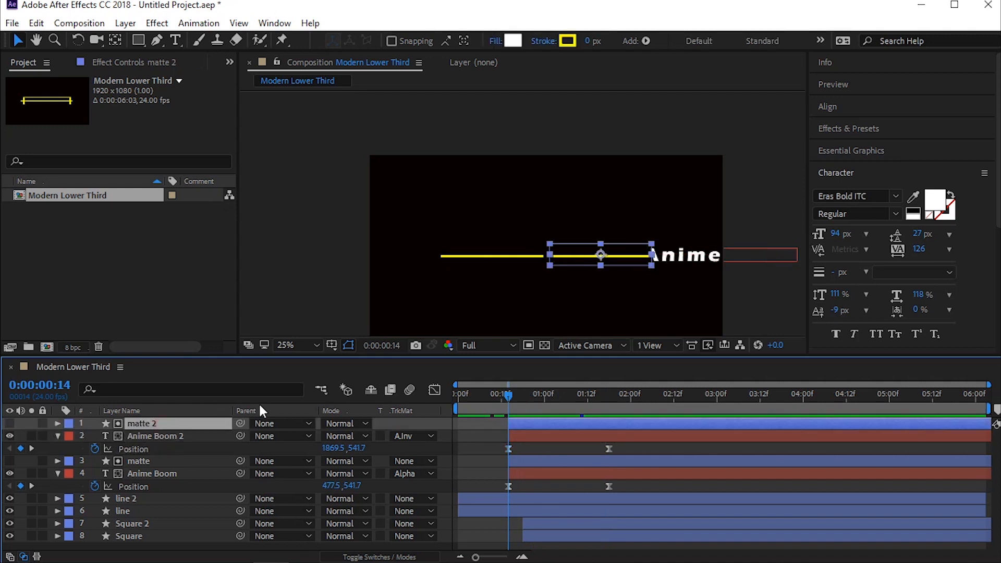
scroll(896, 273, down, 5)
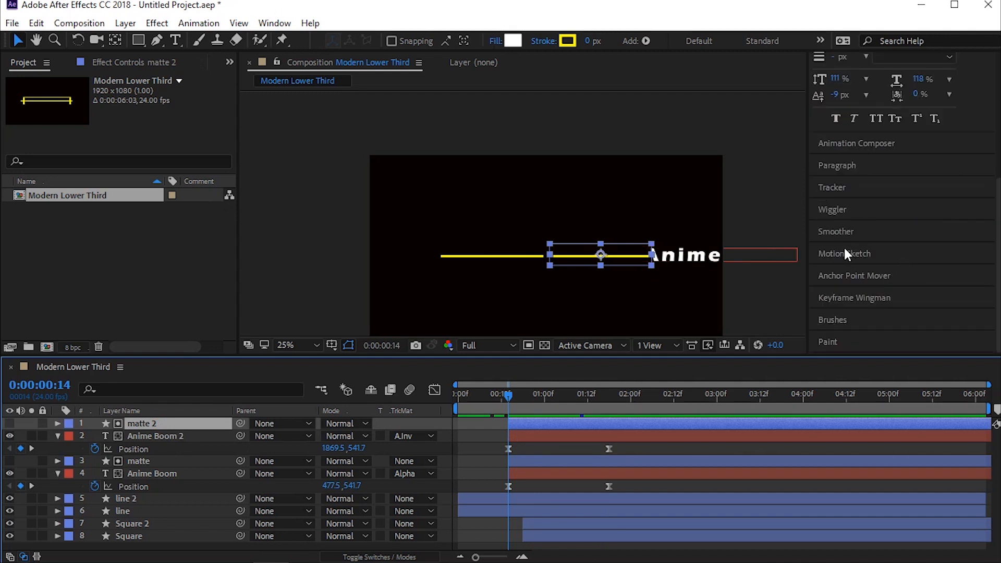
click(846, 276)
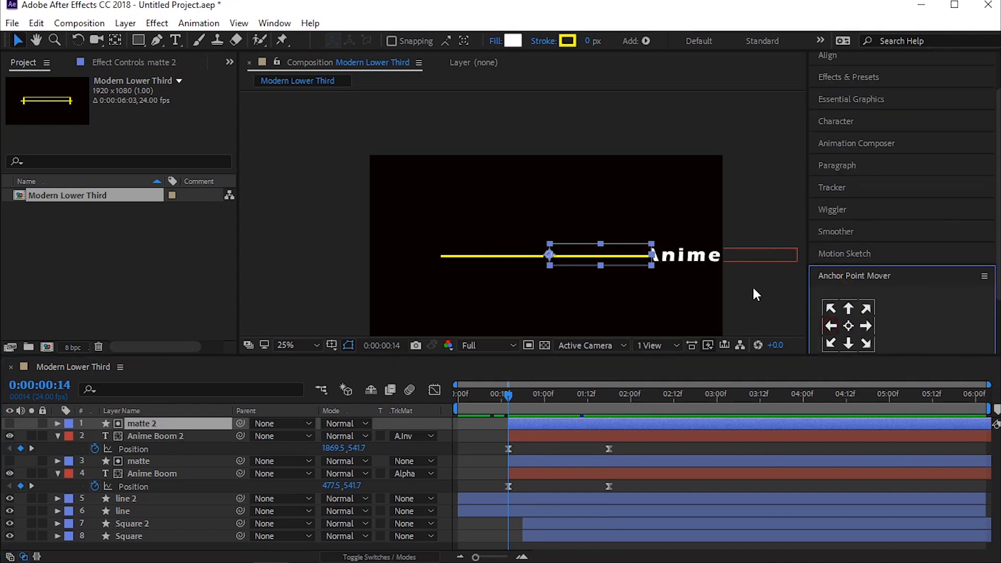
click(652, 254)
drag(658, 255, 761, 259)
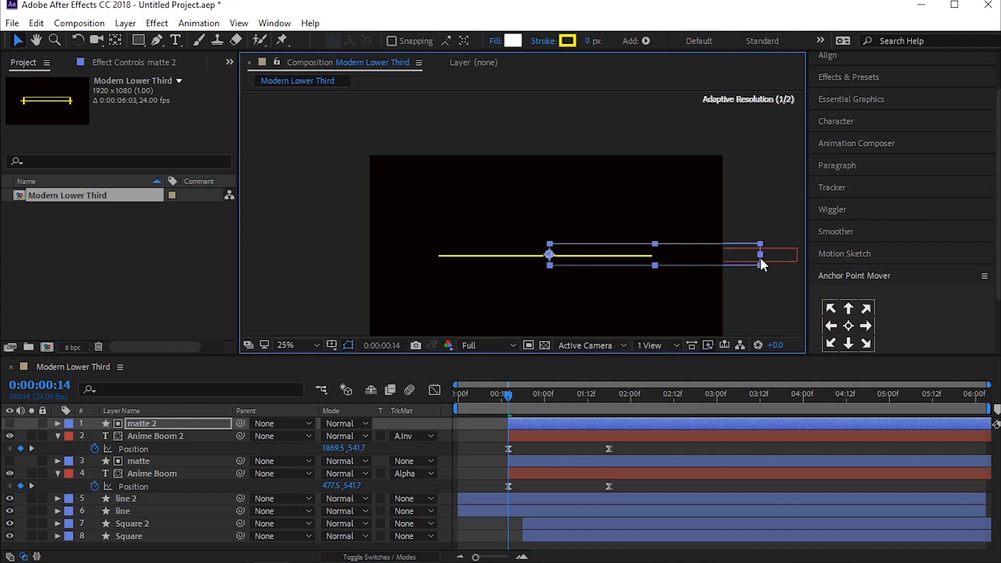
Step: Preview the two-sided title reveal from the start of the composition
key(Home)
key(space)
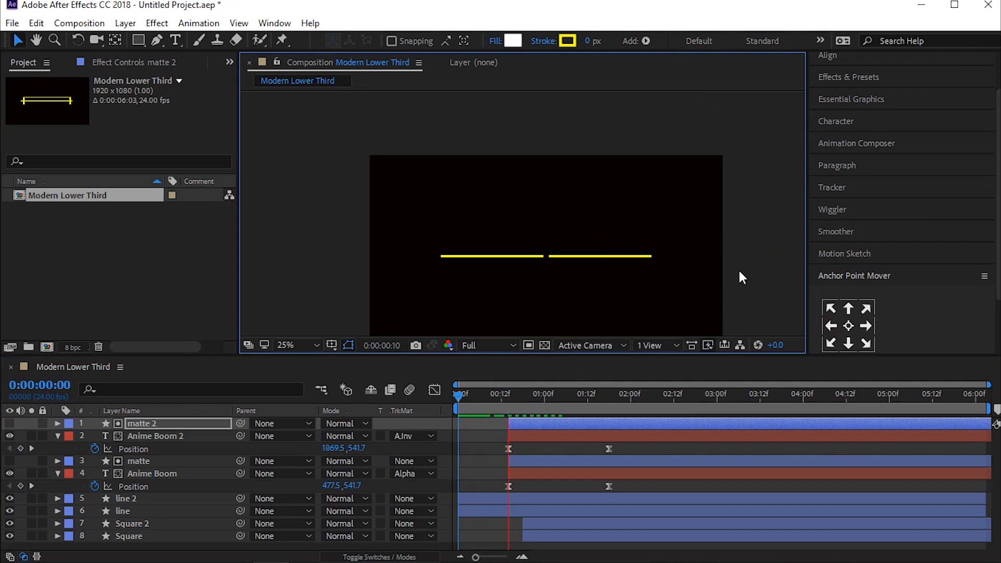
key(space)
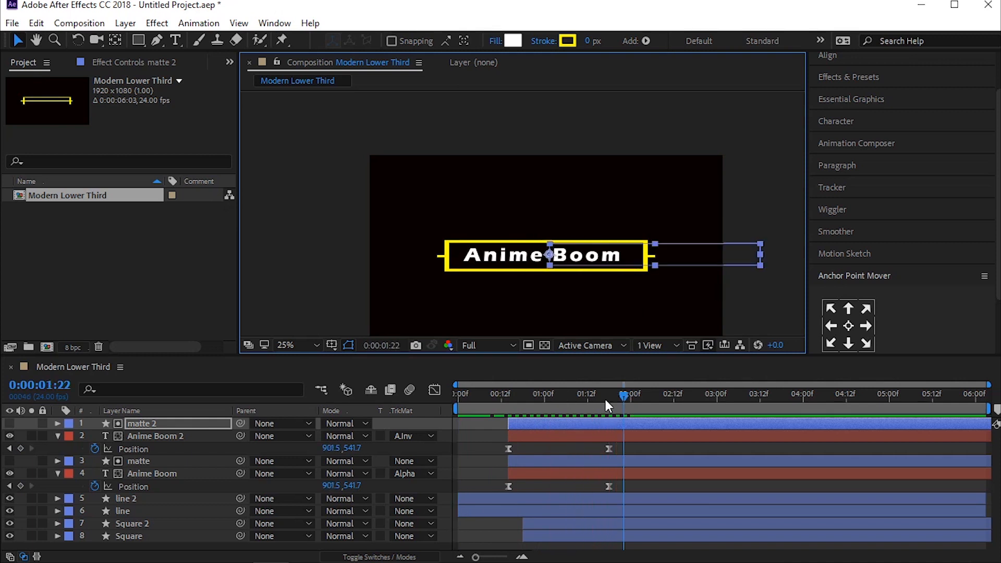
drag(606, 395, 459, 365)
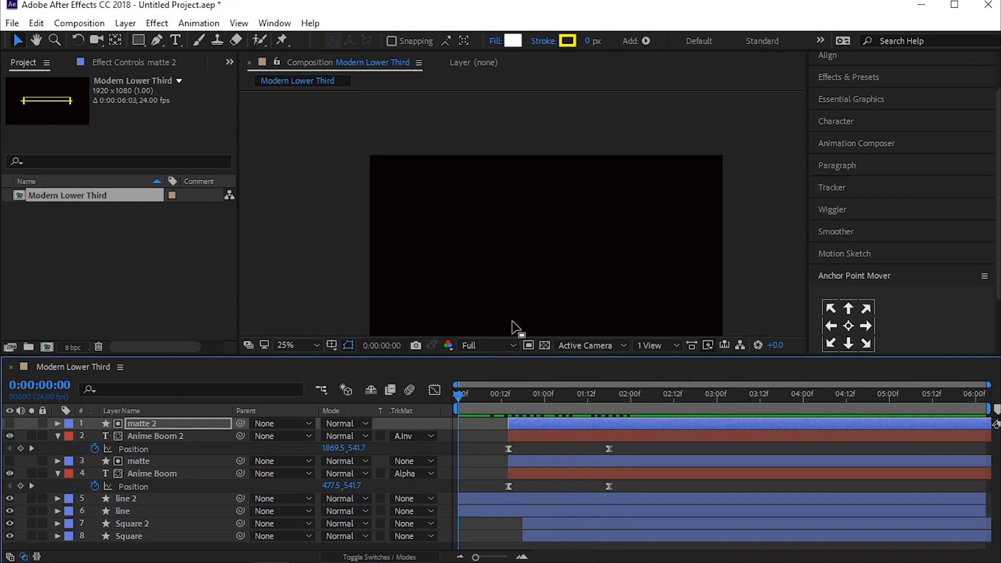
Step: Collapse all layer properties and add a null object with the current time at 0:00:02:11
key(ctrl+a)
click(58, 436)
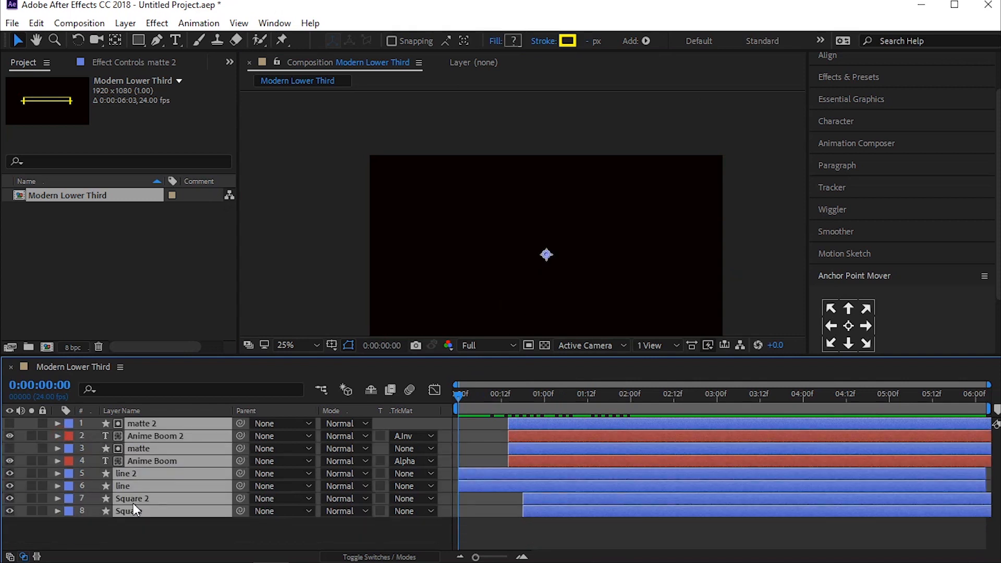
click(148, 527)
drag(463, 398, 670, 401)
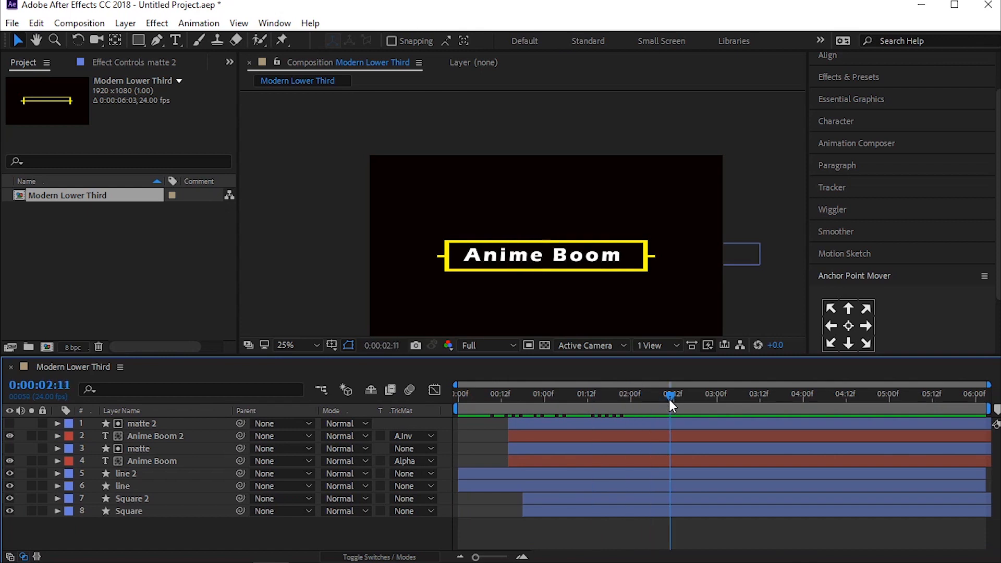
right_click(236, 531)
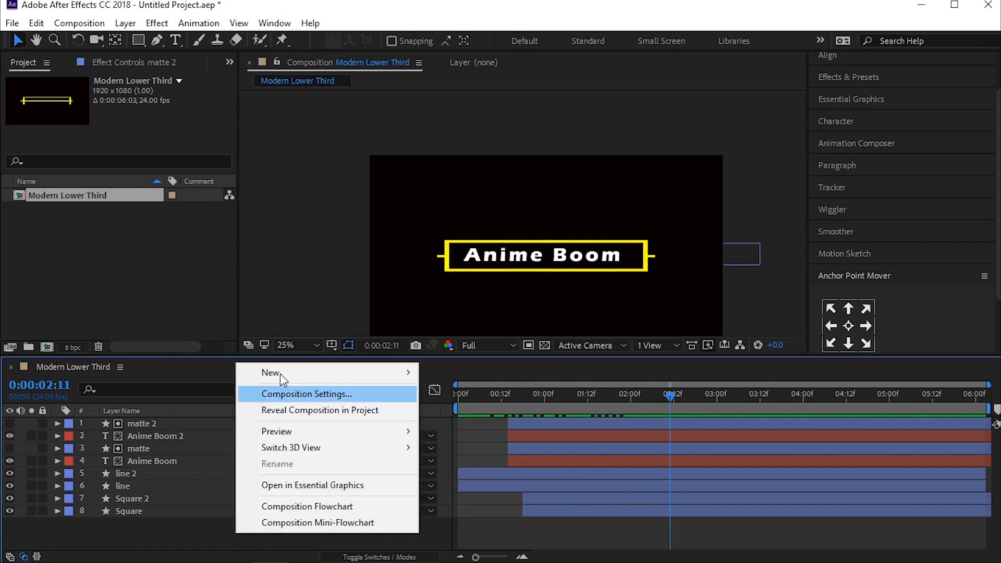
mouse_move(284, 375)
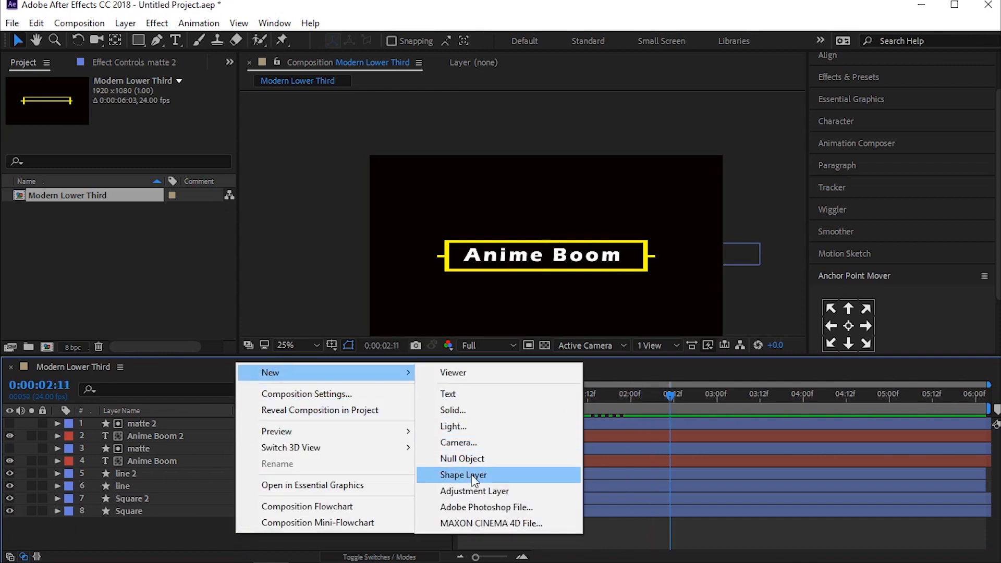
click(462, 459)
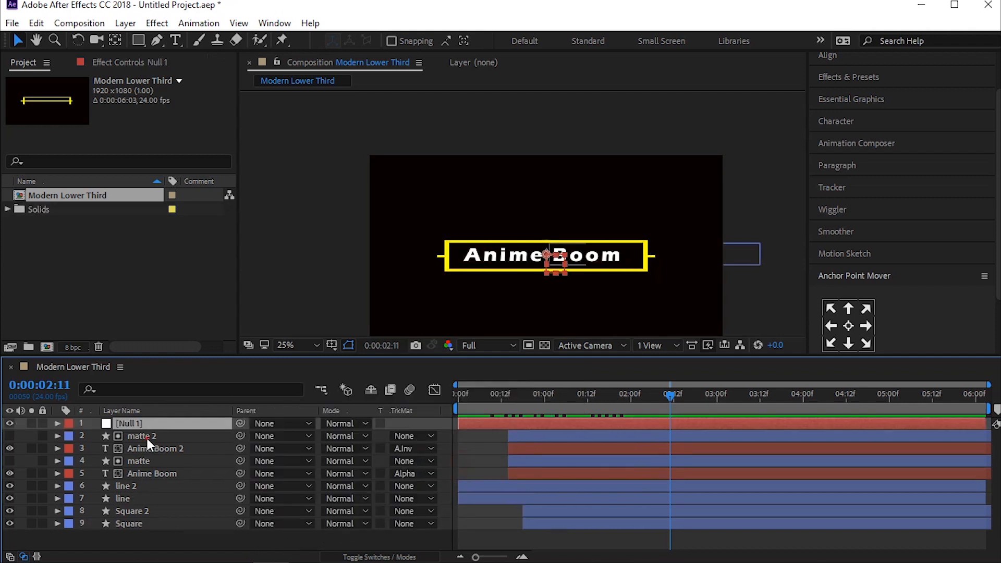
Step: Parent the matte 2, Anime Boom 2, matte and Anime Boom layers to the null object
click(147, 437)
shift+click(129, 473)
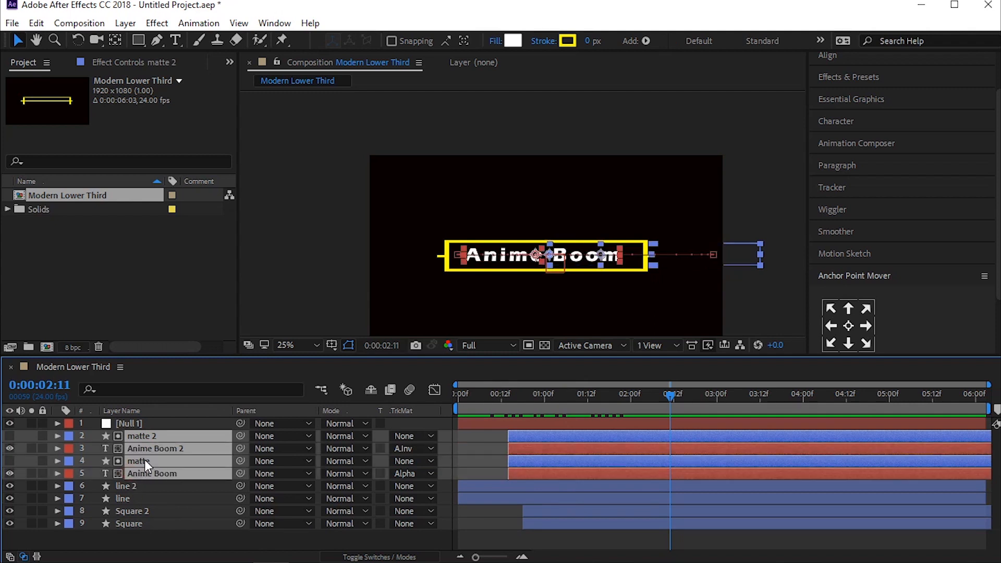
drag(240, 474, 140, 422)
Step: Set the null's Scale to 109% and add its first keyframe at 0:00:02:11
click(630, 422)
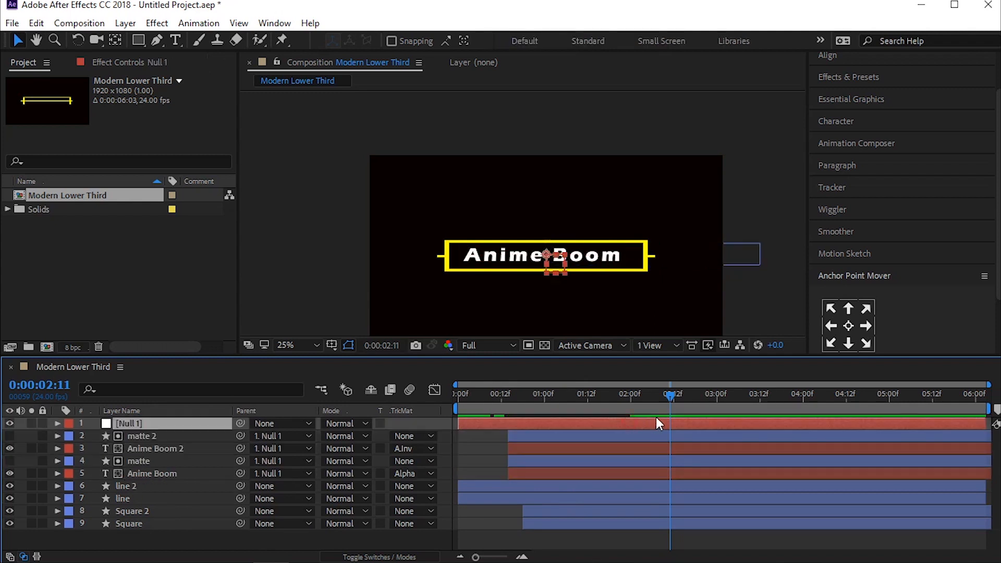
key(s)
mouse_move(346, 436)
mouse_down()
mouse_move(359, 435)
mouse_move(333, 436)
mouse_up()
click(95, 437)
Step: Keyframe the null's Scale at 0:00:03:14, trying 80% and settling on 90%
drag(691, 395, 766, 394)
click(344, 436)
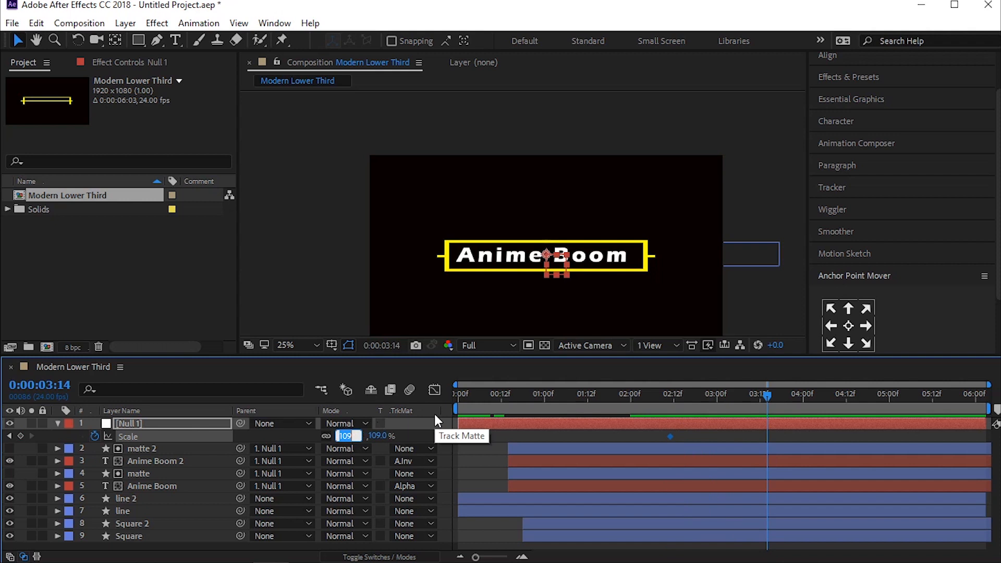
text(80)
key(Return)
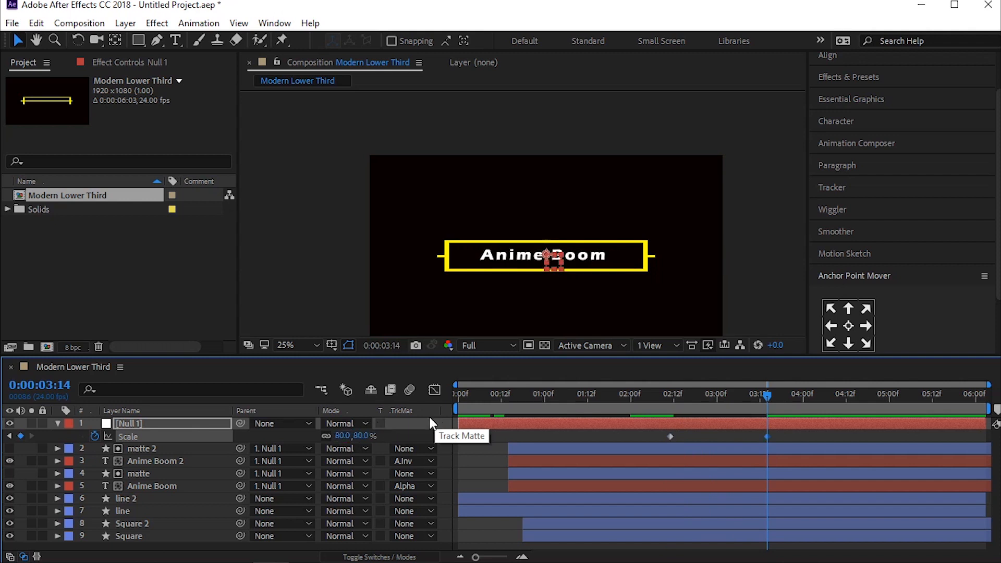
click(343, 437)
text(90)
key(Return)
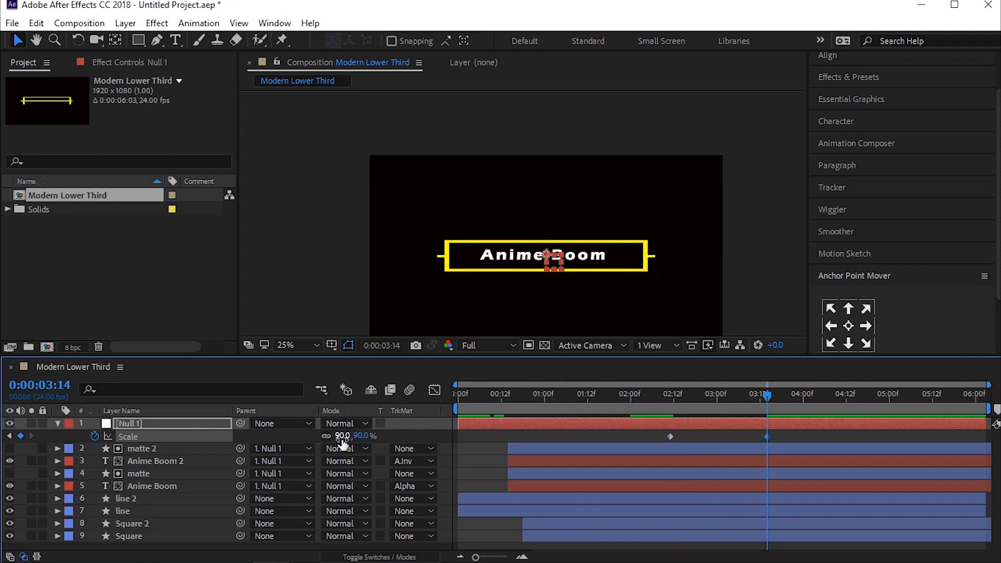
Step: Set the null's Scale keyframe at 0:00:02:11 to 110%
drag(733, 408, 667, 406)
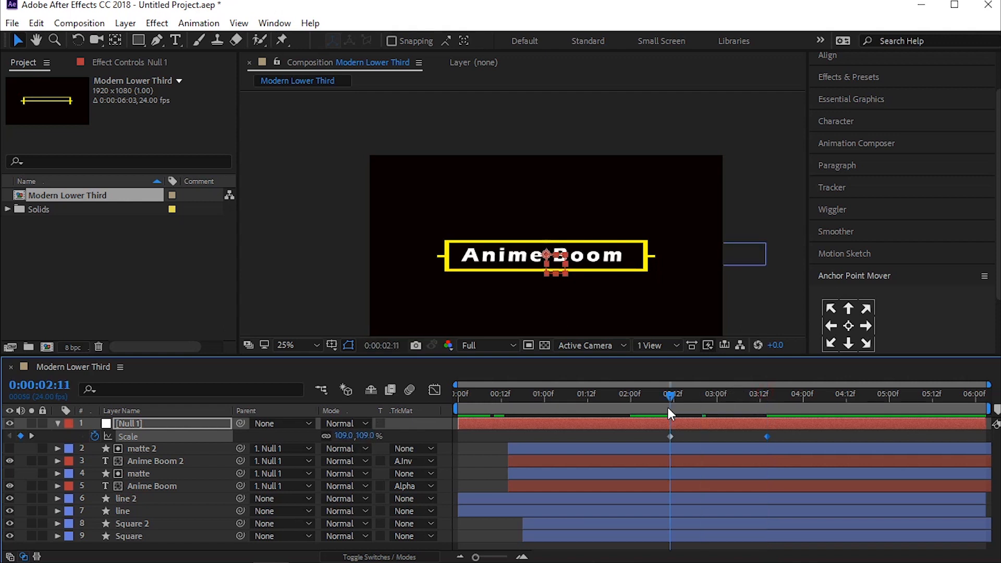
click(343, 437)
text(110)
key(Return)
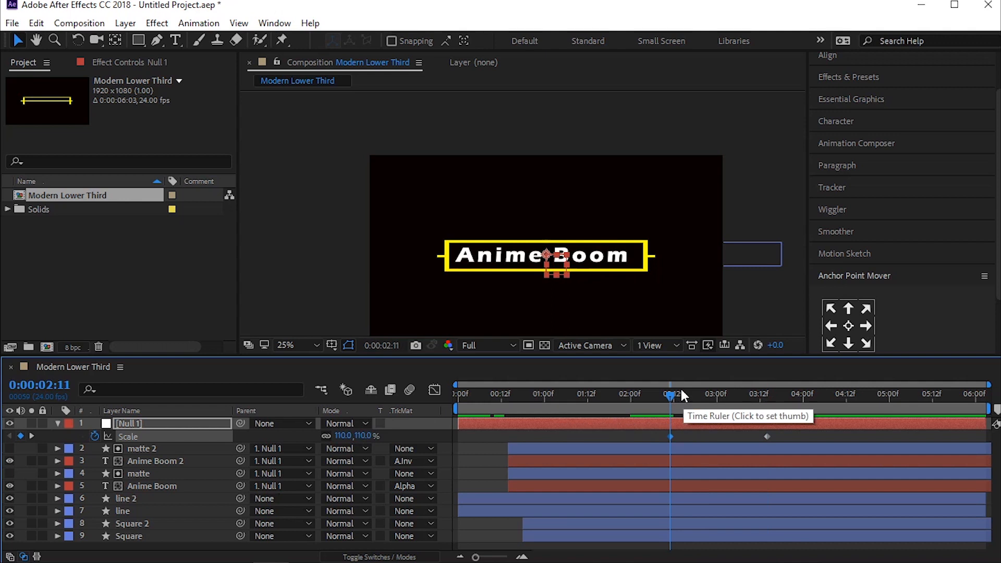
Step: Move the null's second Scale keyframe to 0:00:02:21 and preview the faster scaling
key(space)
key(space)
drag(743, 399, 676, 398)
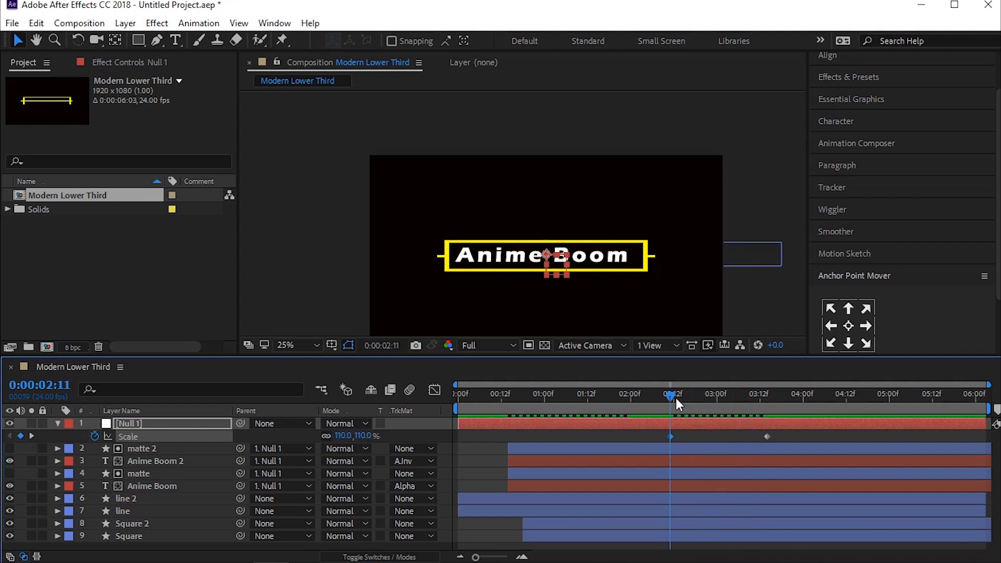
key(shift+Page_Down)
drag(765, 433, 712, 440)
key(Home)
key(space)
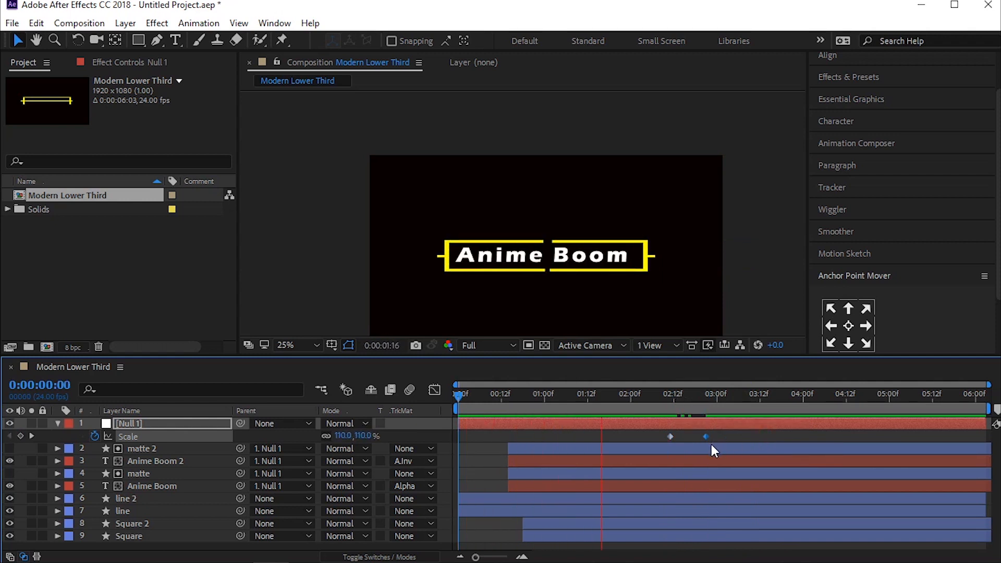
key(space)
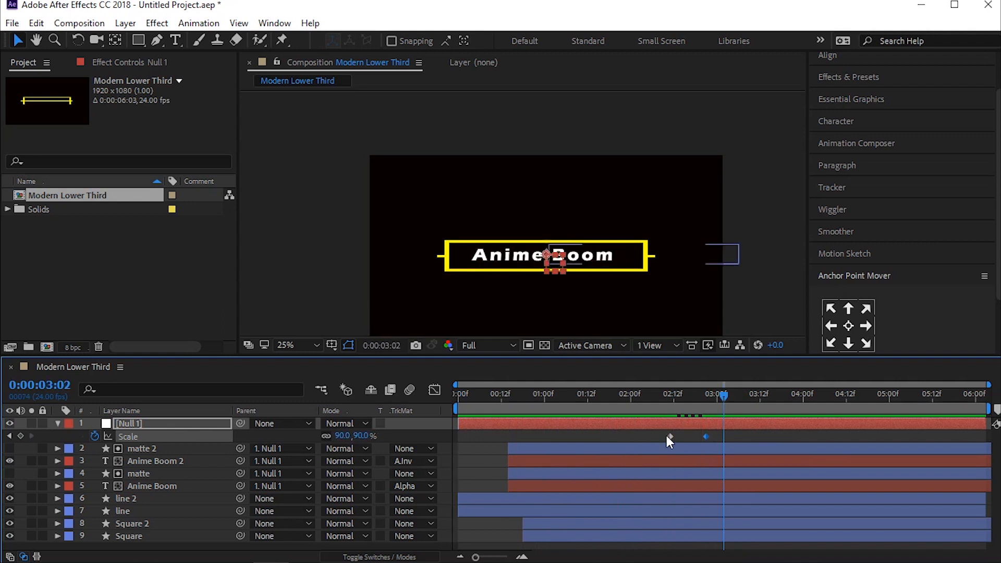
key(space)
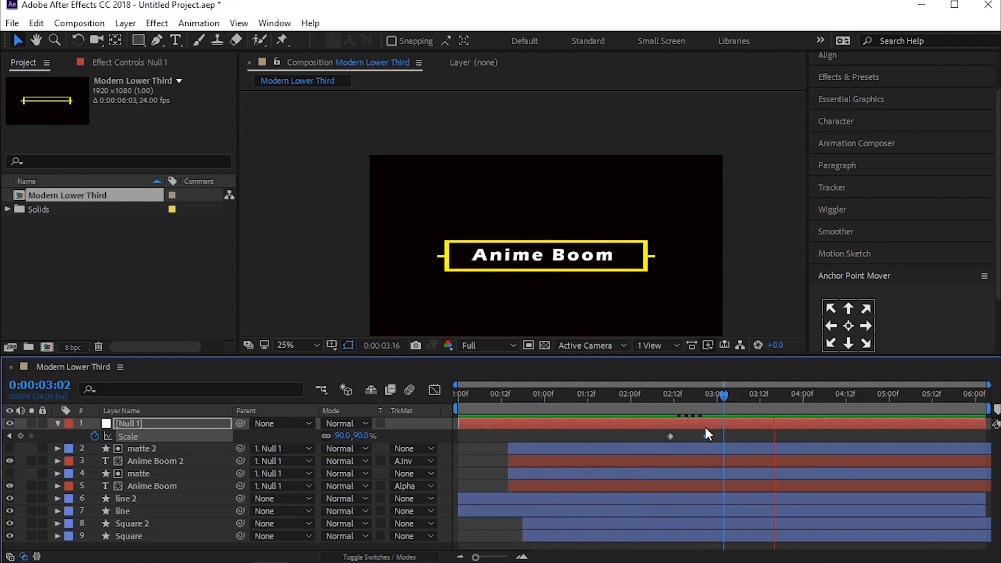
Step: Set the null's Scale keyframe at 0:00:02:21 to 100% and preview the animation from the start
click(707, 436)
drag(677, 400, 671, 401)
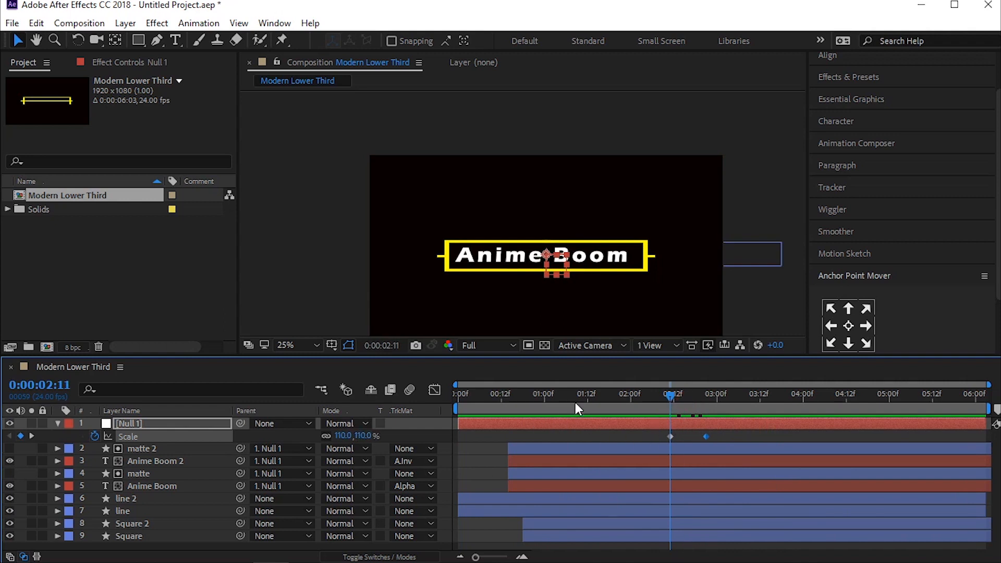
key(k)
click(343, 436)
text(100)
key(Return)
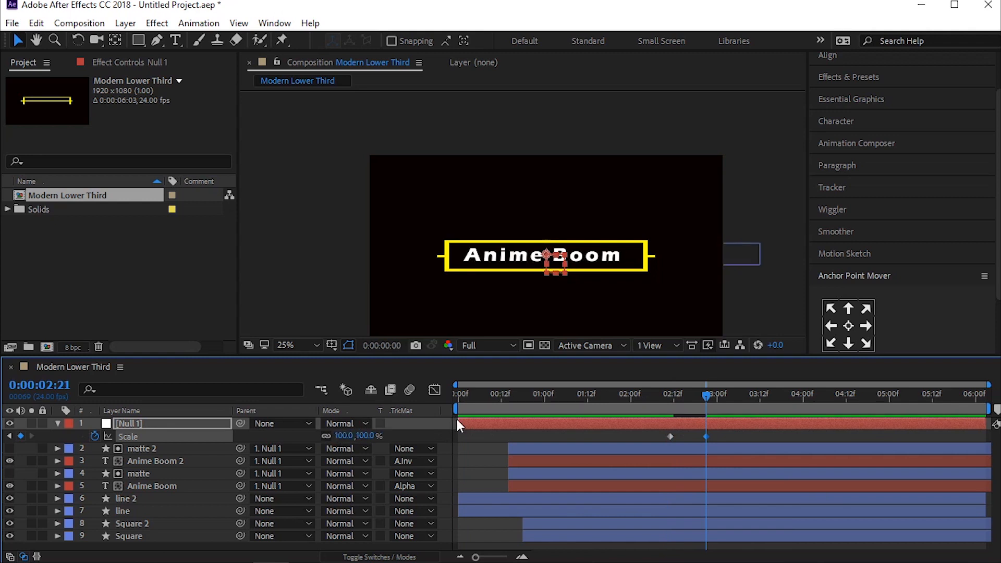
key(Home)
key(space)
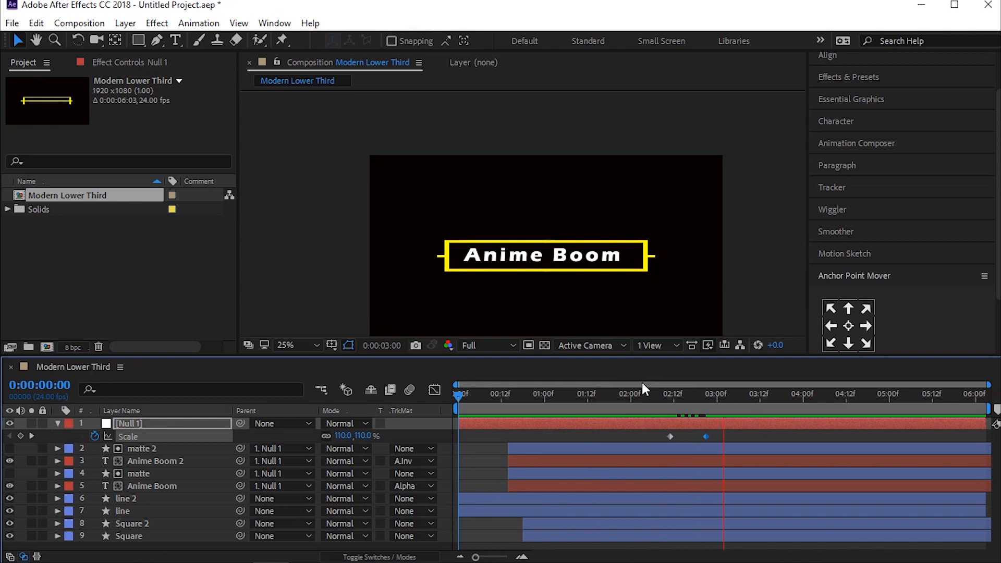
Step: Pre-compose all the layers into a new composition named Final Animation, moving all attributes into it
key(ctrl+a)
right_click(156, 452)
click(186, 505)
click(365, 298)
click(471, 192)
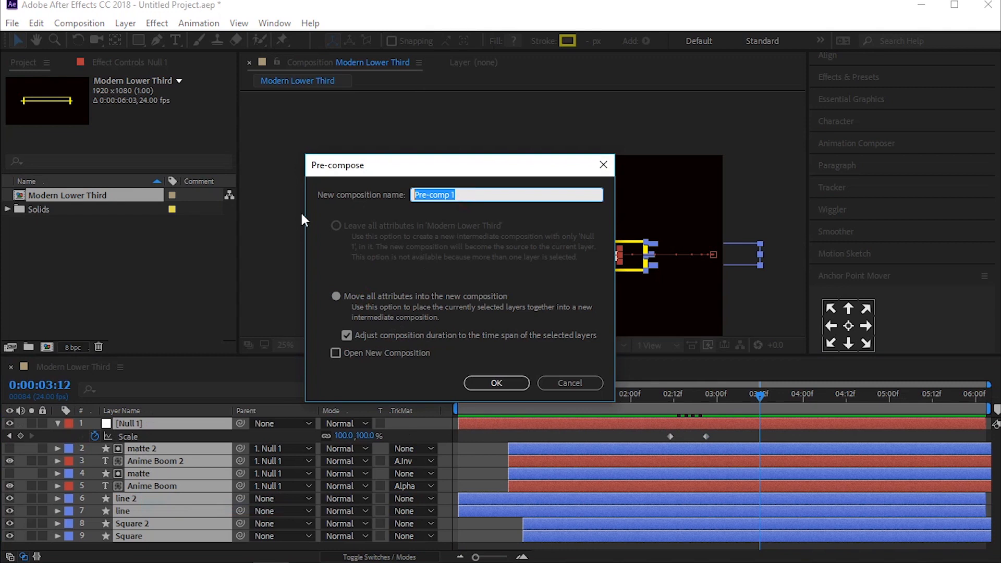
text(Lower)
key(Return)
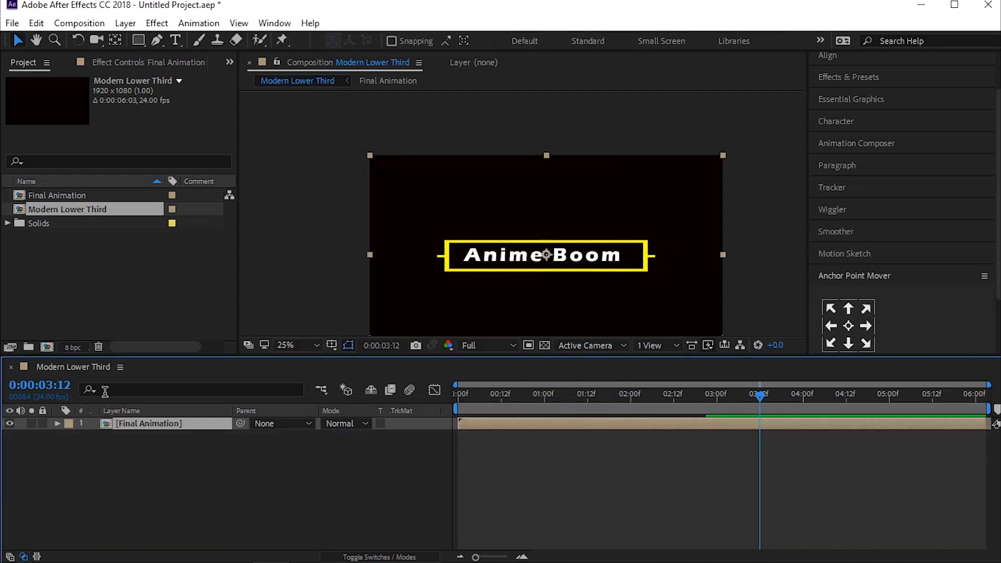
Step: Trim the end of the Final Animation layer to 0:00:02:23
click(149, 434)
drag(749, 396, 713, 403)
click(715, 425)
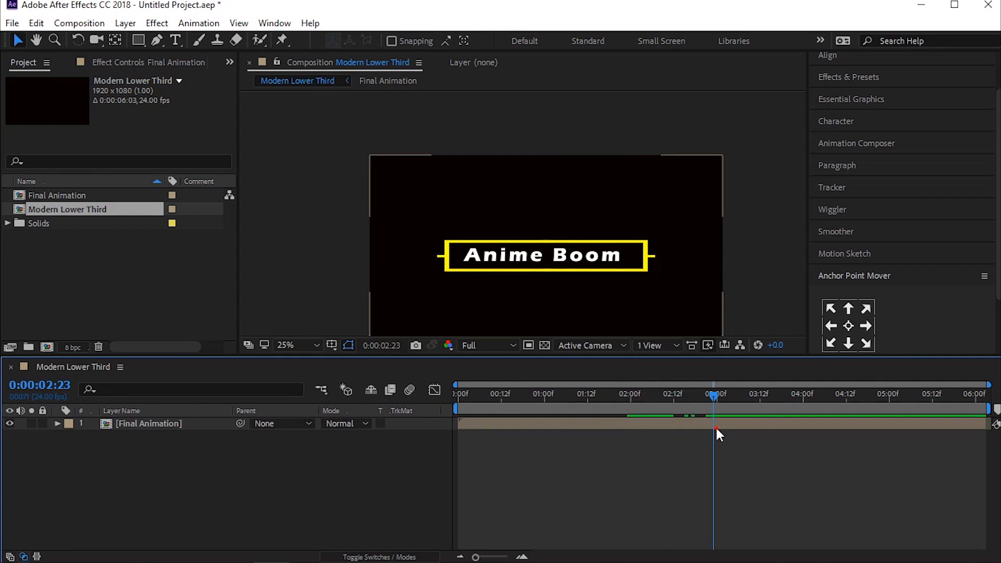
key(alt+bracketright)
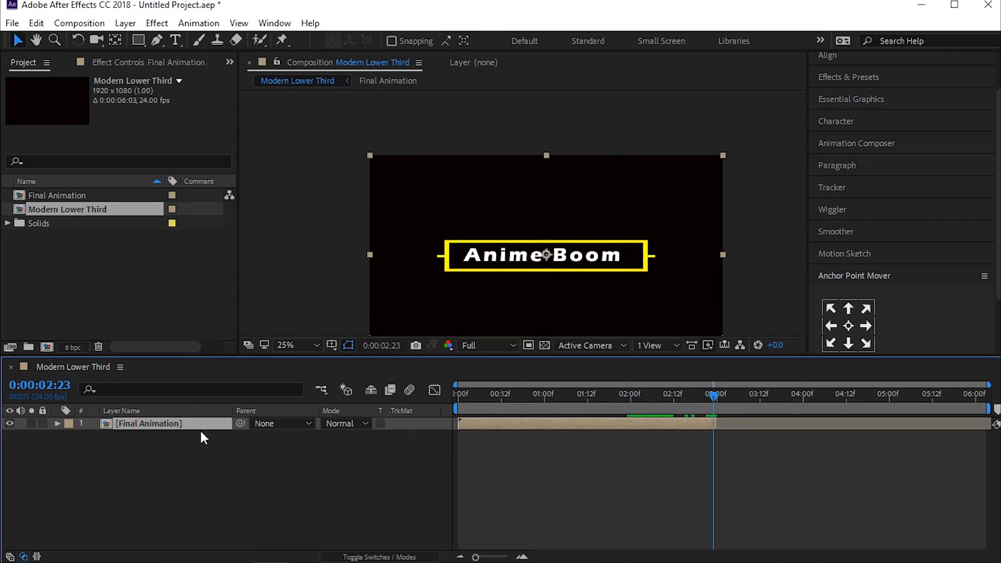
Step: Duplicate the Final Animation layer, start the copy at 0:00:02:23 where the original ends, and time-reverse it
key(ctrl+d)
drag(621, 428, 803, 425)
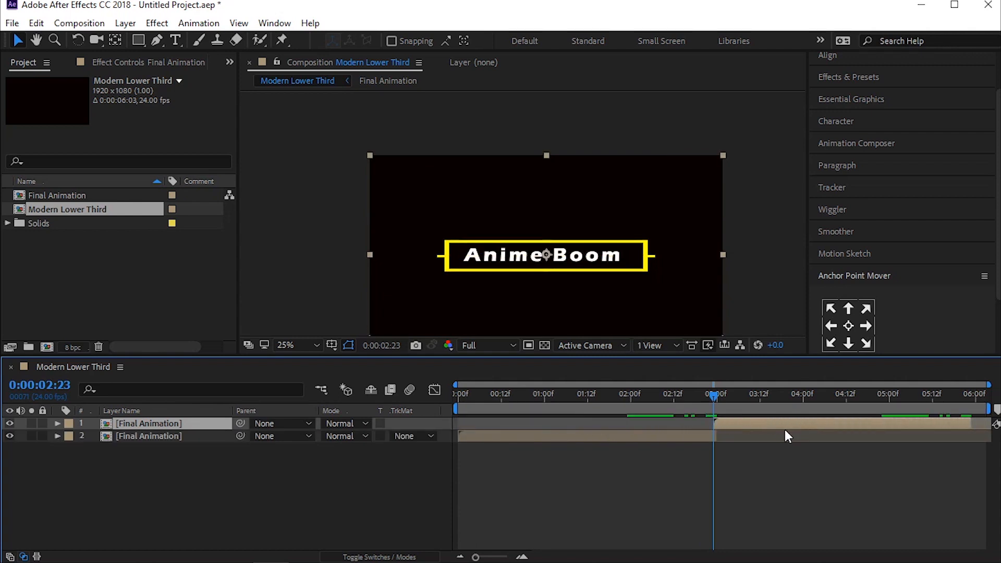
right_click(764, 423)
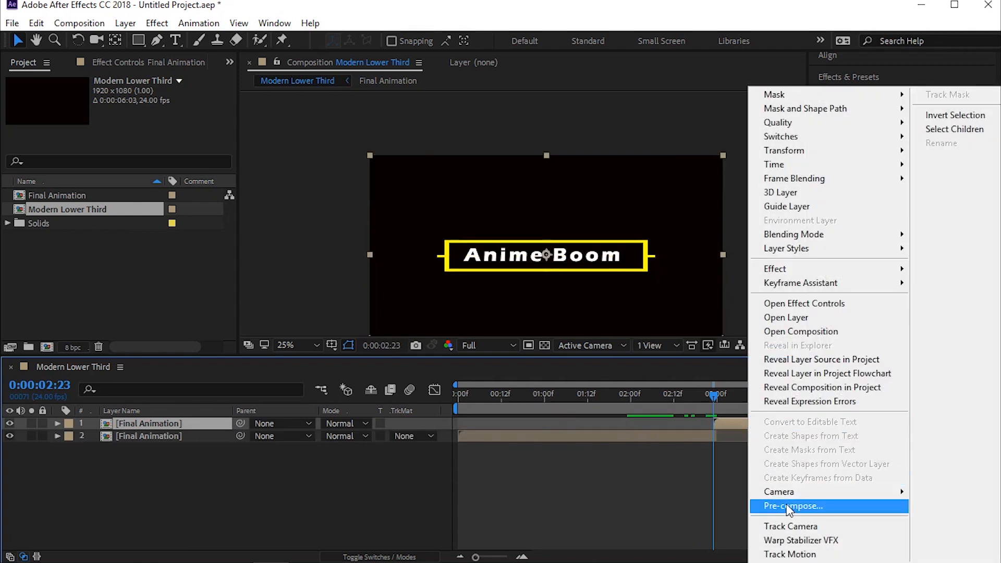
mouse_move(782, 165)
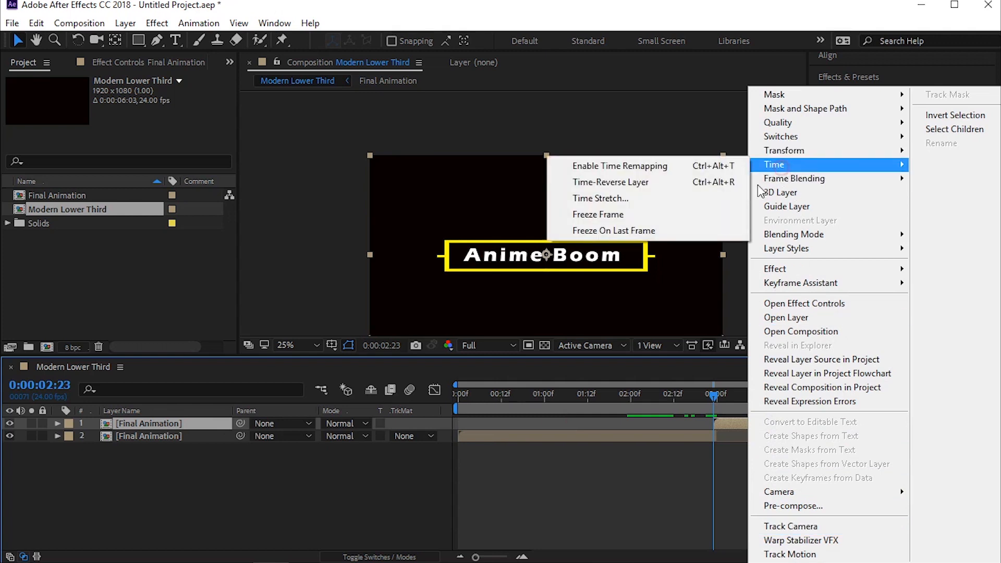
click(641, 182)
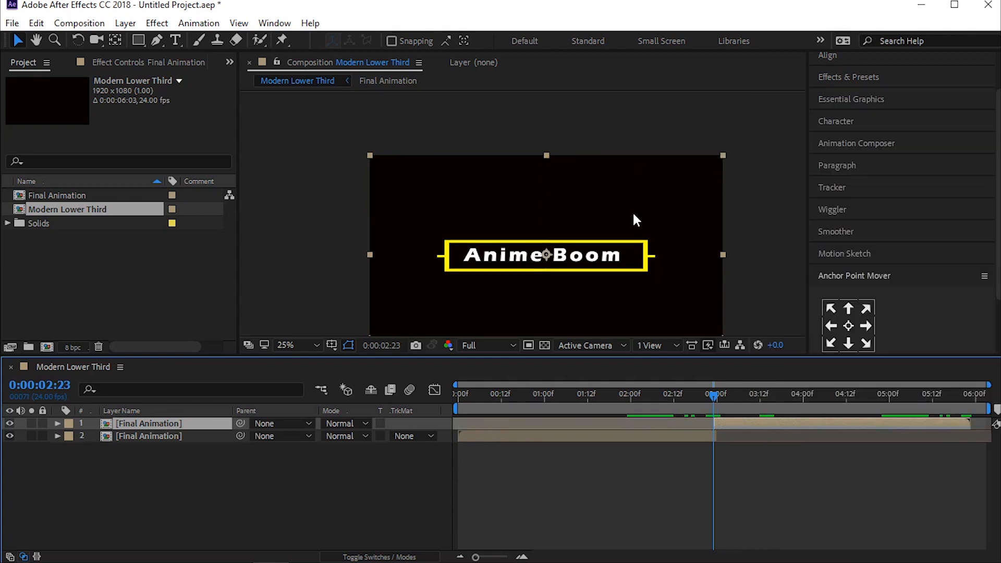
Step: Preview the reversed ending, and play the complete lower third from the start in a maximized composition view
key(space)
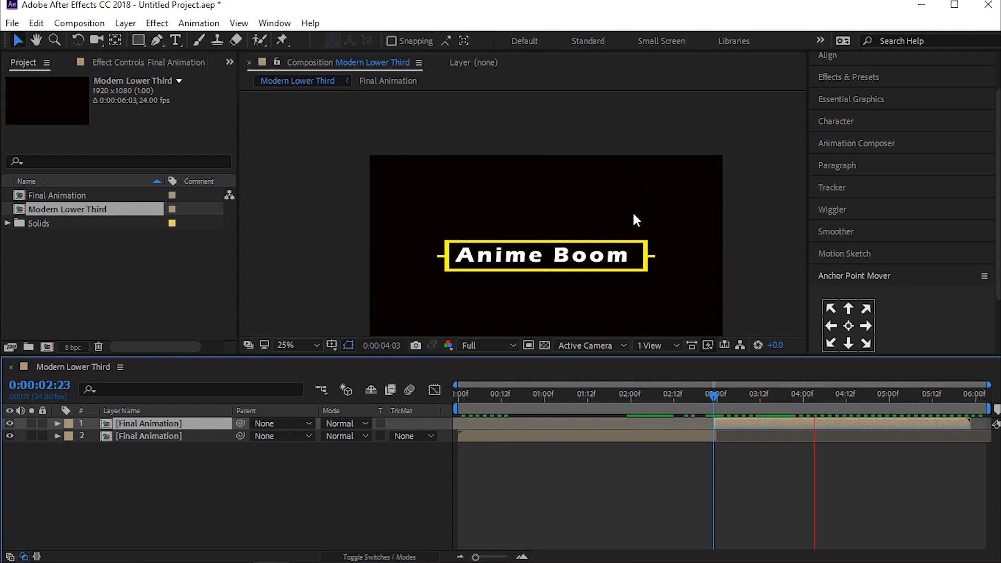
key(space)
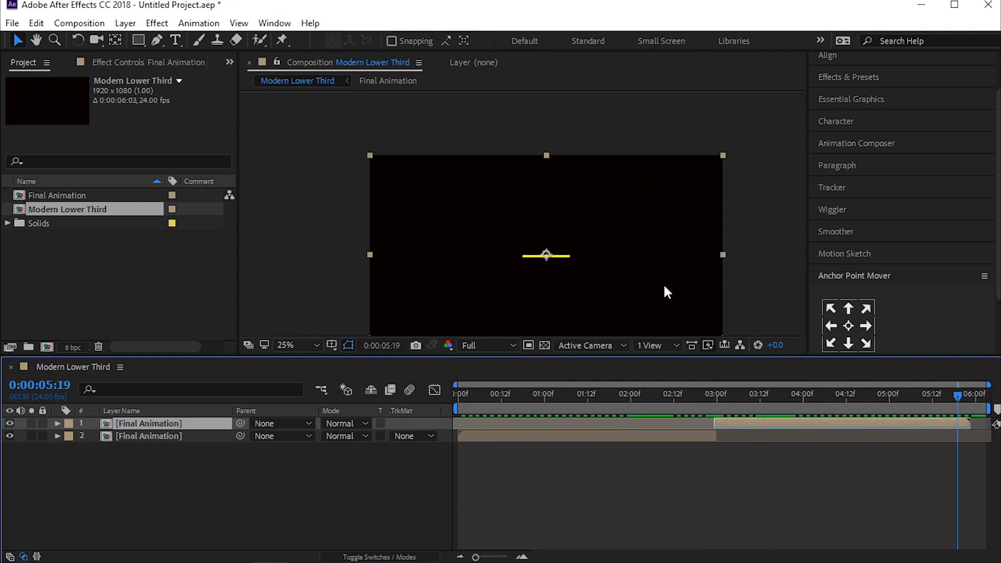
drag(961, 396, 277, 399)
key(space)
key(grave)
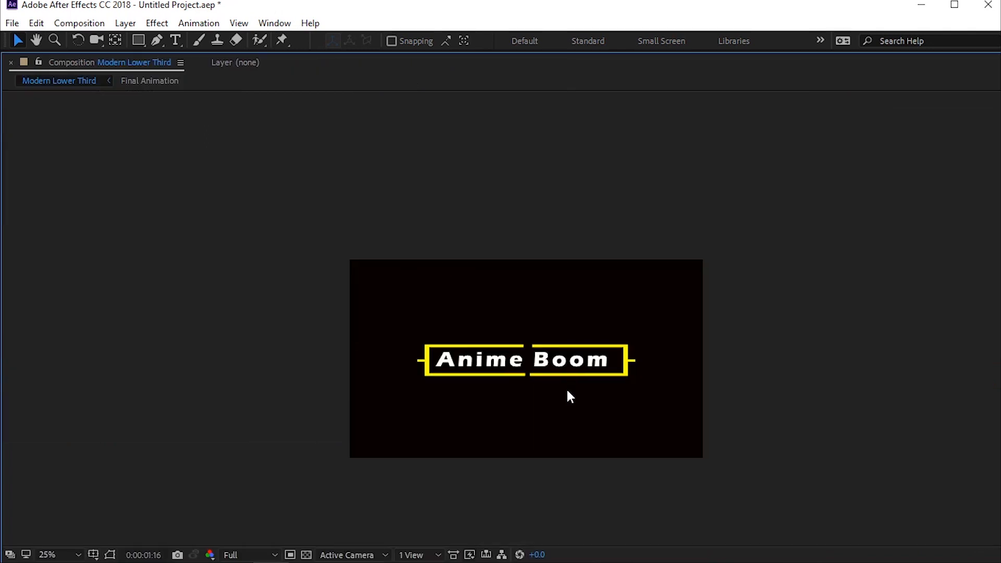
scroll(566, 388, up, 2)
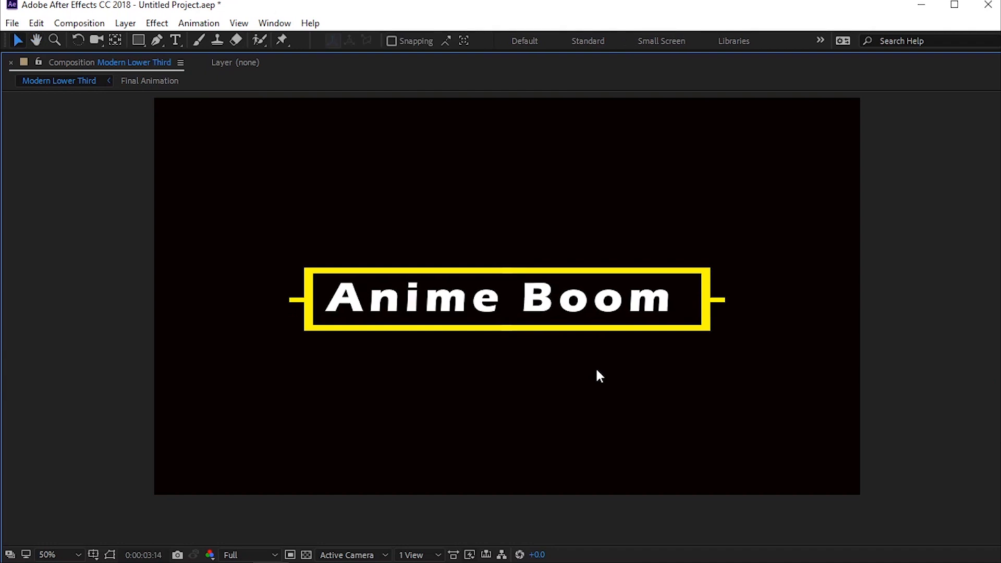